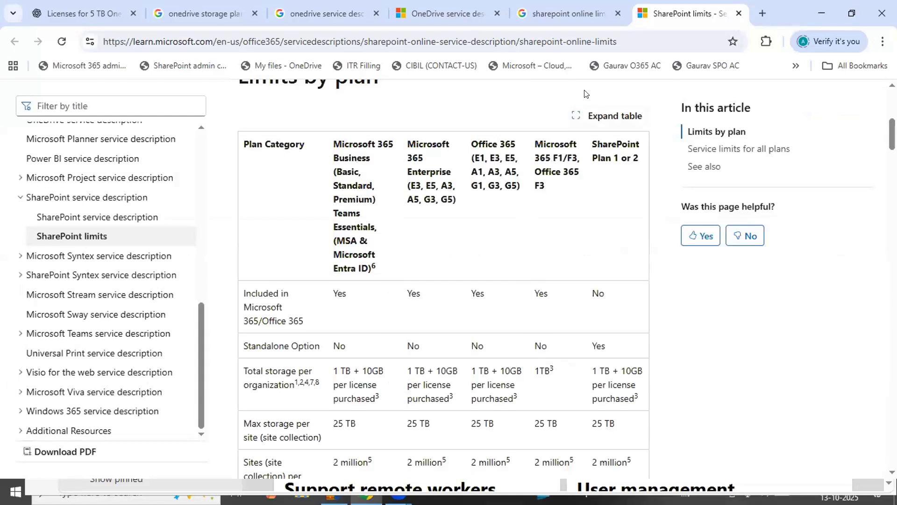
Expand the Limits by plan table and highlight its total storage per organization row across all plans
left_click(599, 119)
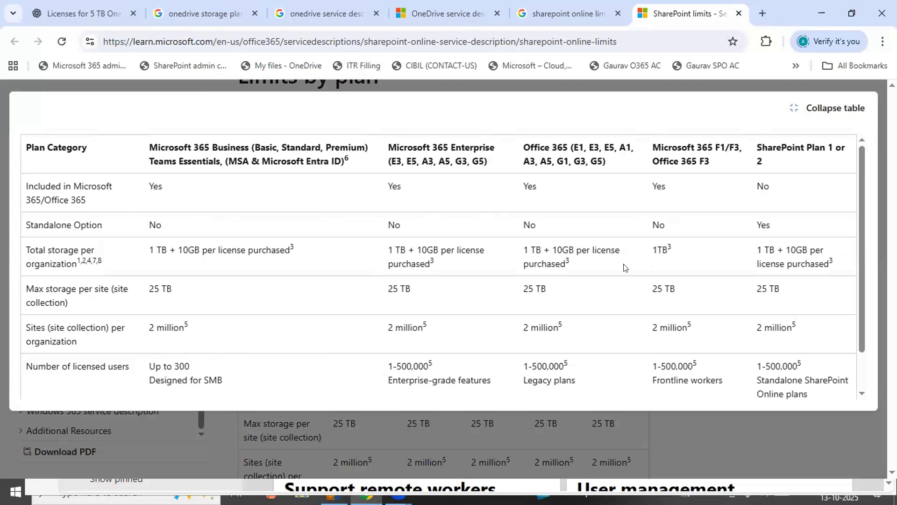
left_click_drag(28, 261, 333, 260)
left_click_drag(431, 261, 851, 262)
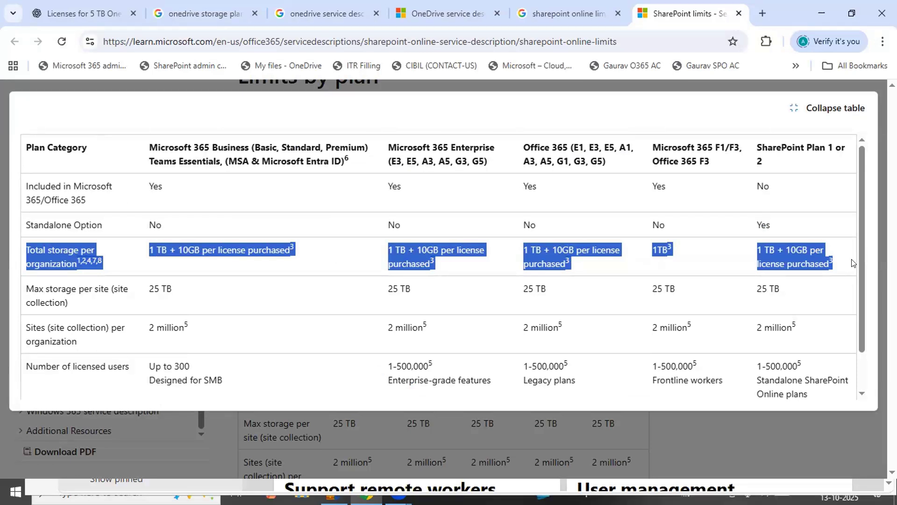
left_click(610, 457)
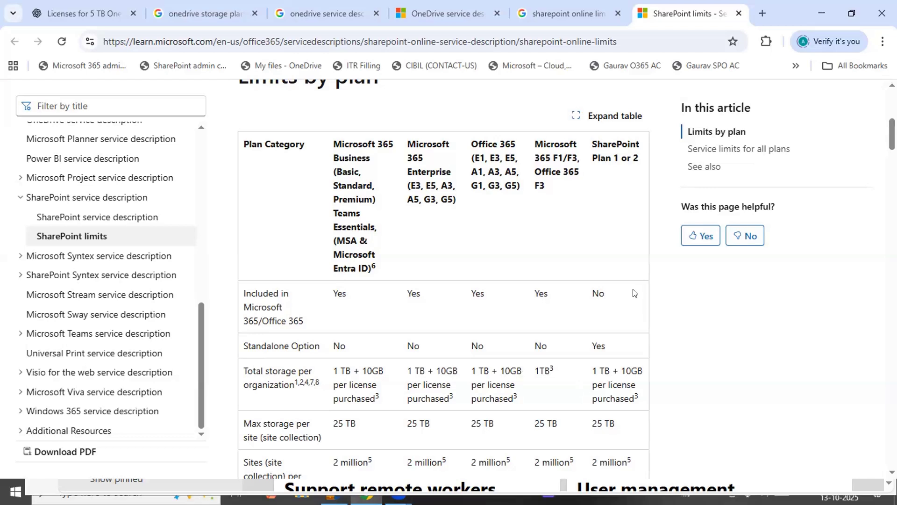
Switch to the Microsoft 365 admin center, open the SharePoint admin center from it, and close the old API access page
key("alt+Tab")
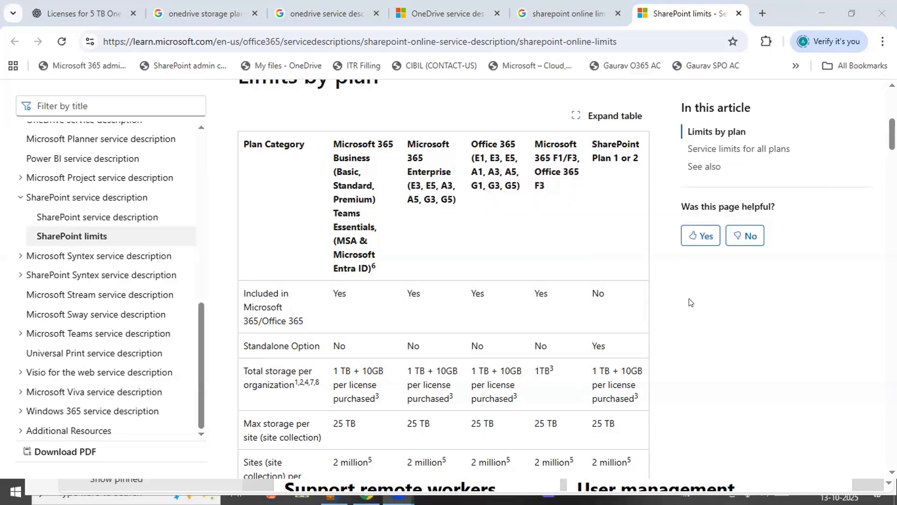
key("alt+Tab")
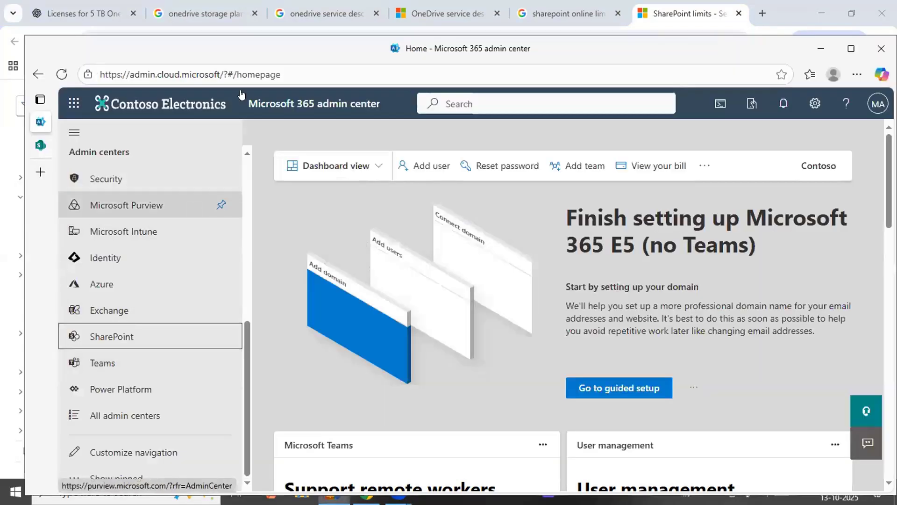
left_click(851, 52)
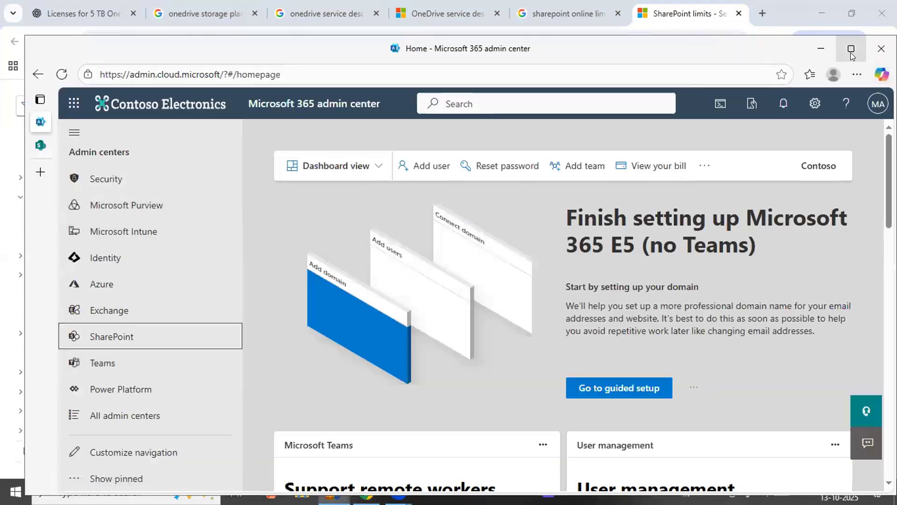
scroll(157, 199, "up", 6)
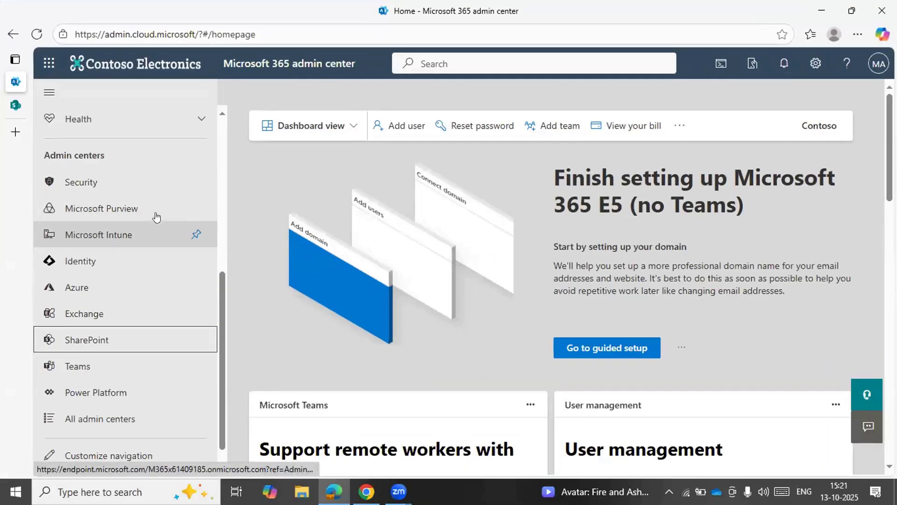
scroll(156, 217, "down", 5)
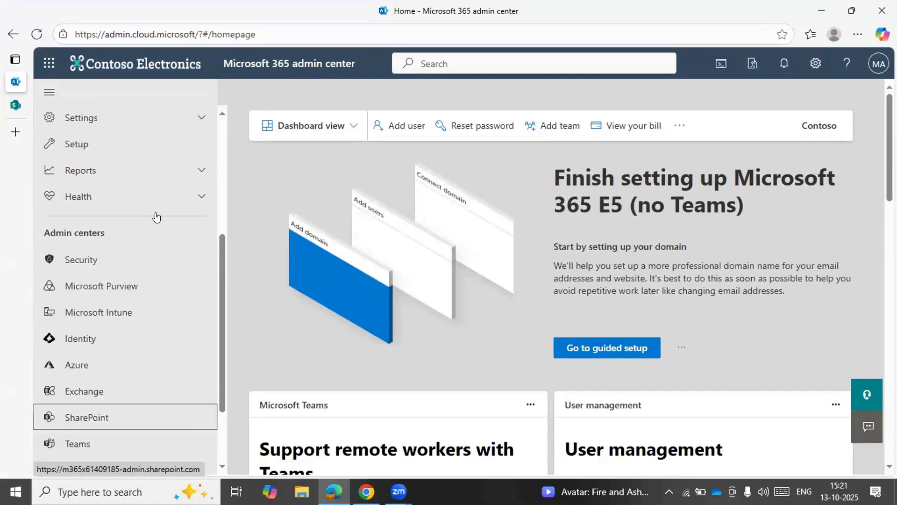
scroll(156, 216, "down", 2)
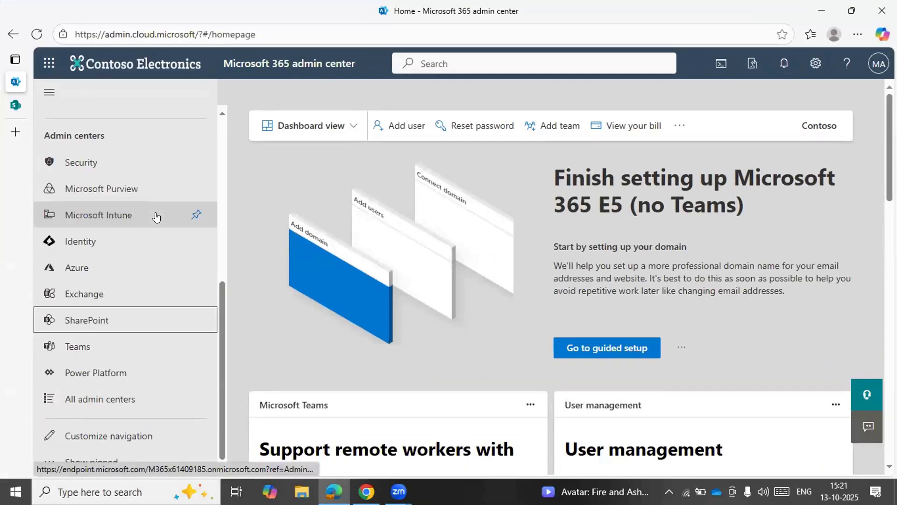
left_click(89, 321)
mouse_move(87, 123)
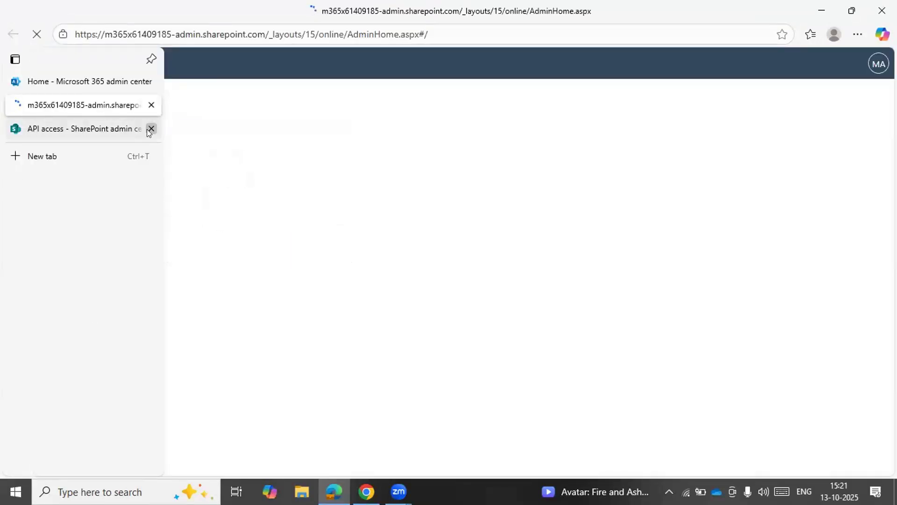
left_click(151, 128)
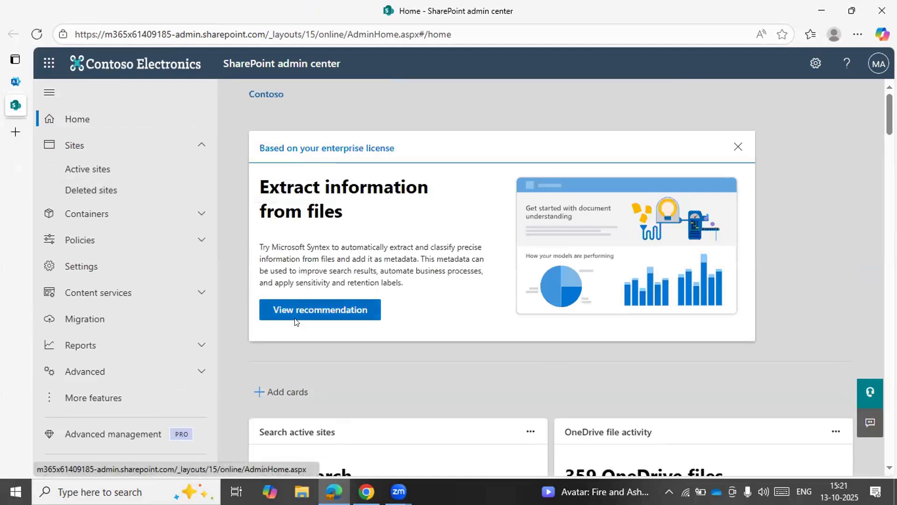
Examine the organization-level sharing policy, including the external sharing levels and the expanded additional external sharing settings
left_click(148, 247)
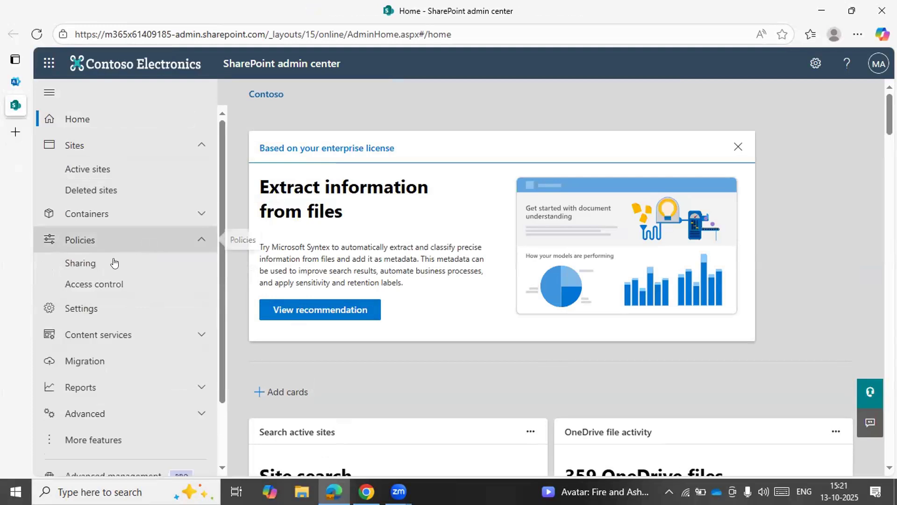
left_click(112, 262)
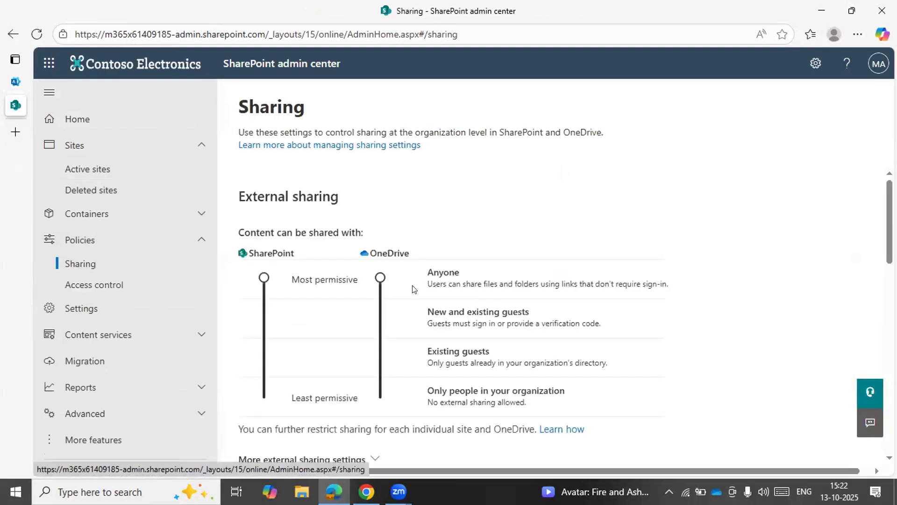
scroll(425, 271, "down", 3)
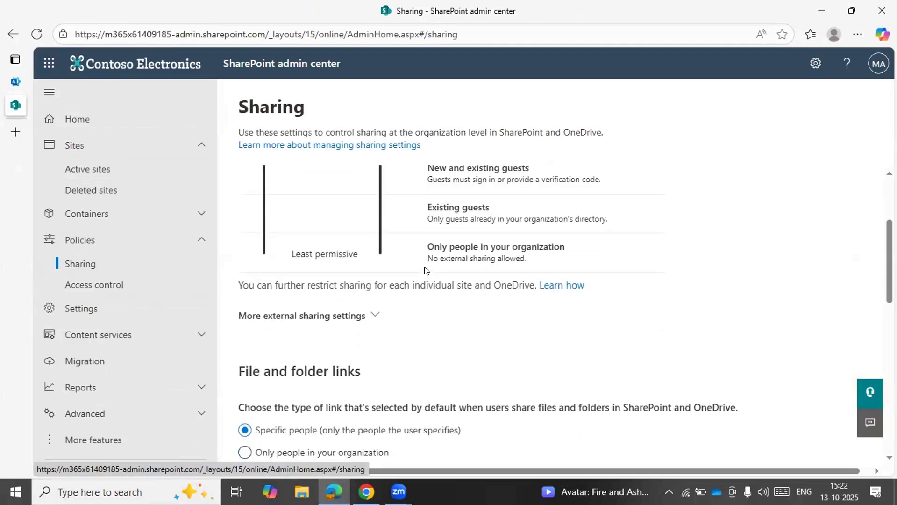
scroll(425, 271, "down", 10)
scroll(424, 270, "up", 10)
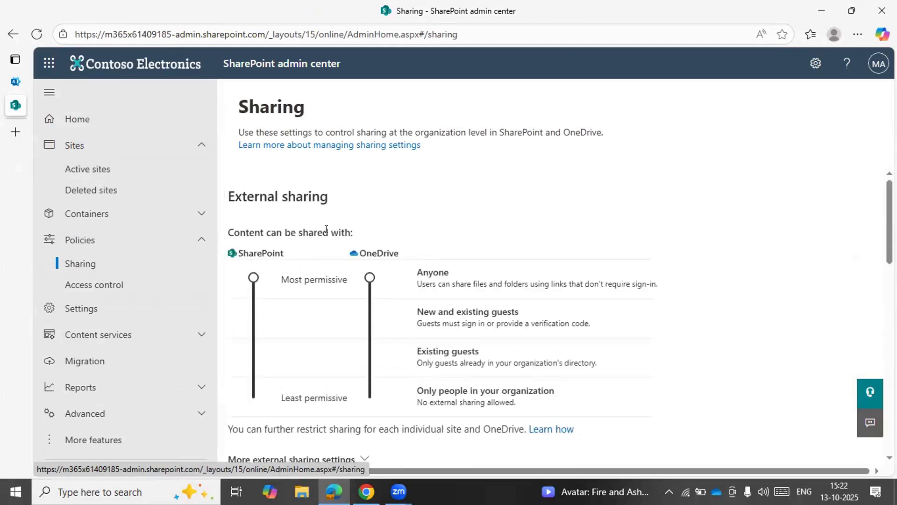
scroll(325, 229, "down", 3)
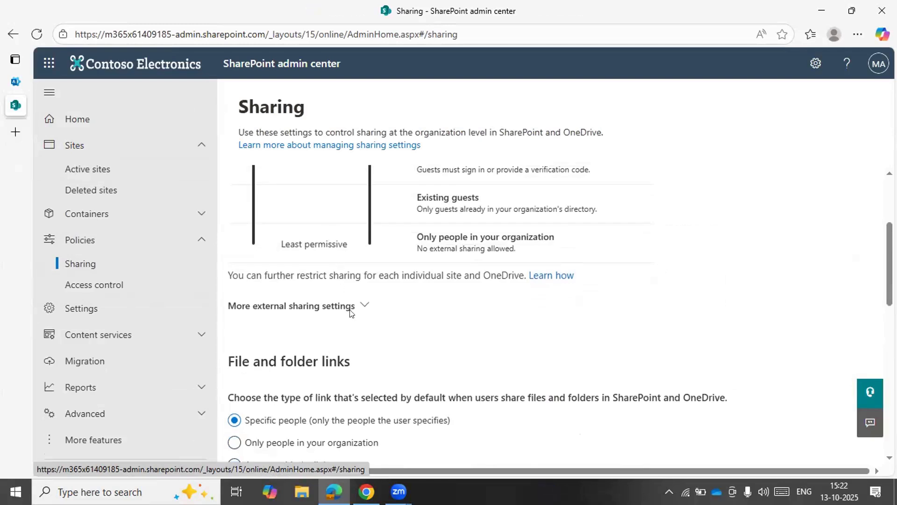
left_click(363, 307)
scroll(414, 403, "down", 4)
scroll(412, 402, "down", 2)
scroll(412, 421, "up", 5)
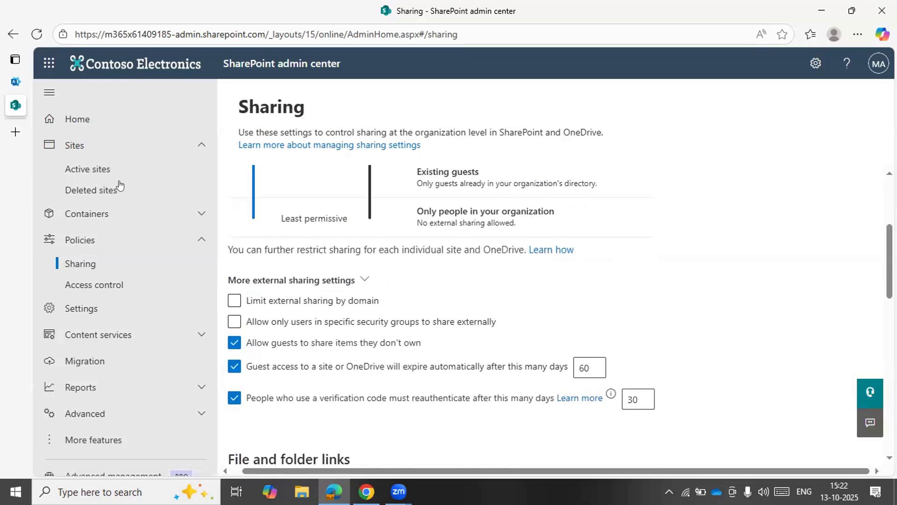
View the active sites list and return to the external sharing levels in the sharing policy
left_click(104, 169)
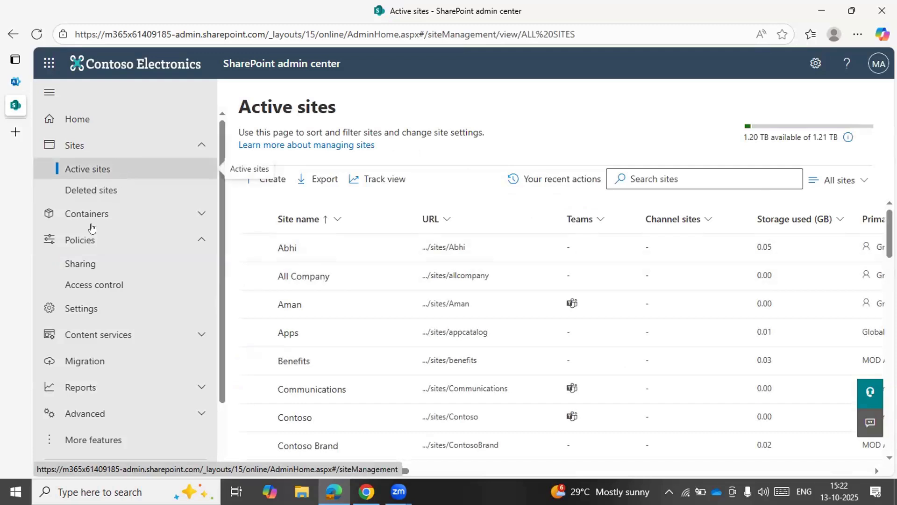
left_click(86, 262)
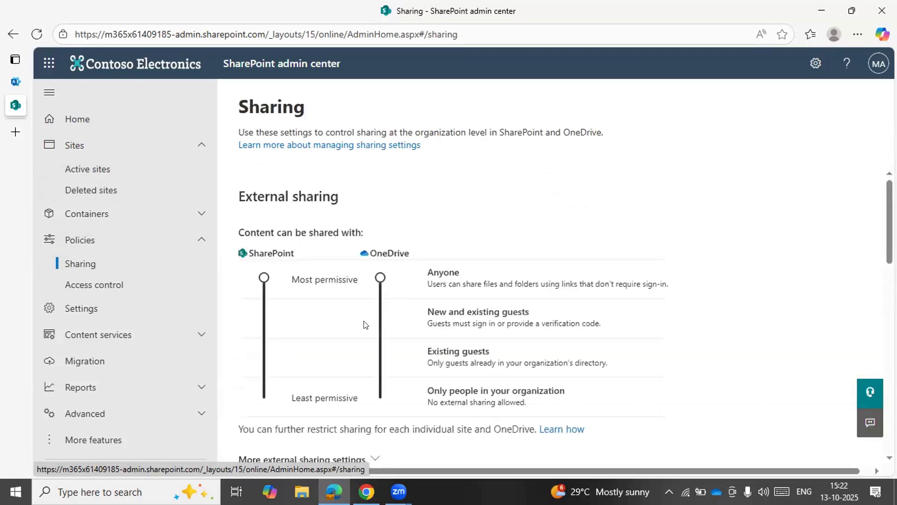
scroll(366, 324, "down", 1)
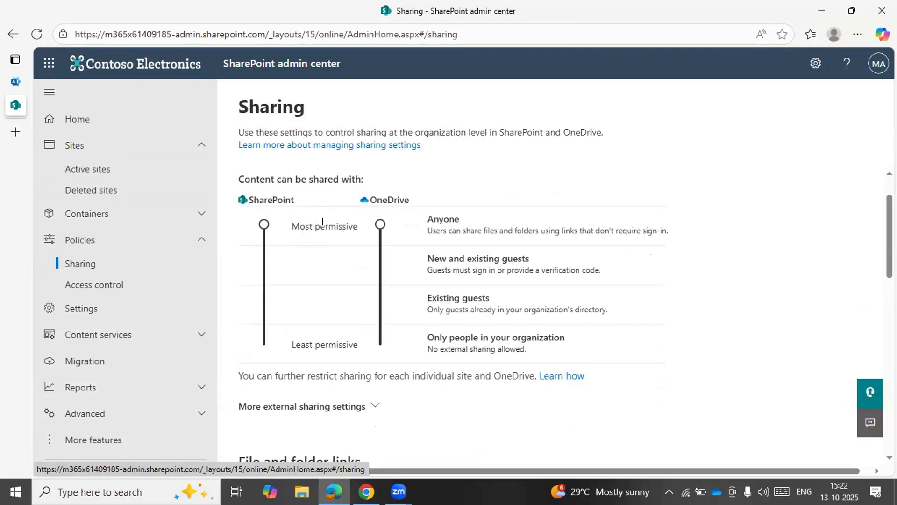
Search the active sites for "sai" and review the general details of the Sai Test site
left_click(112, 175)
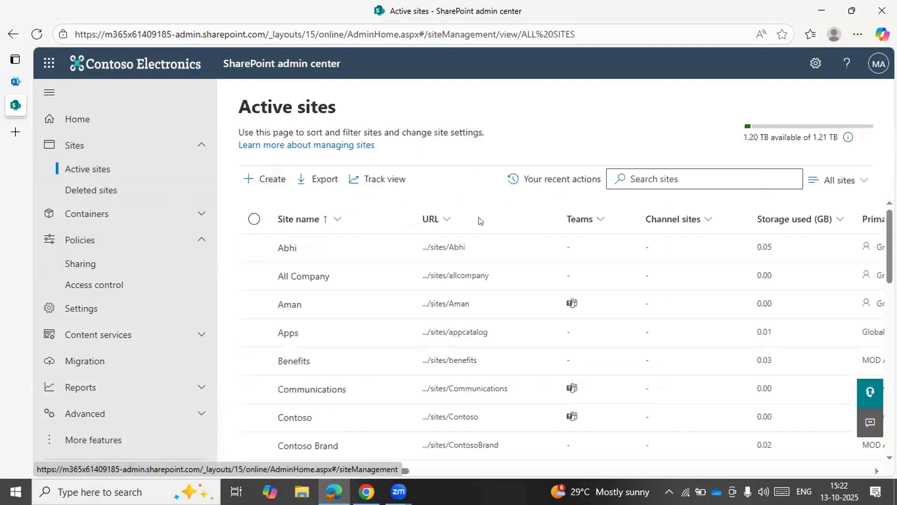
left_click(629, 178)
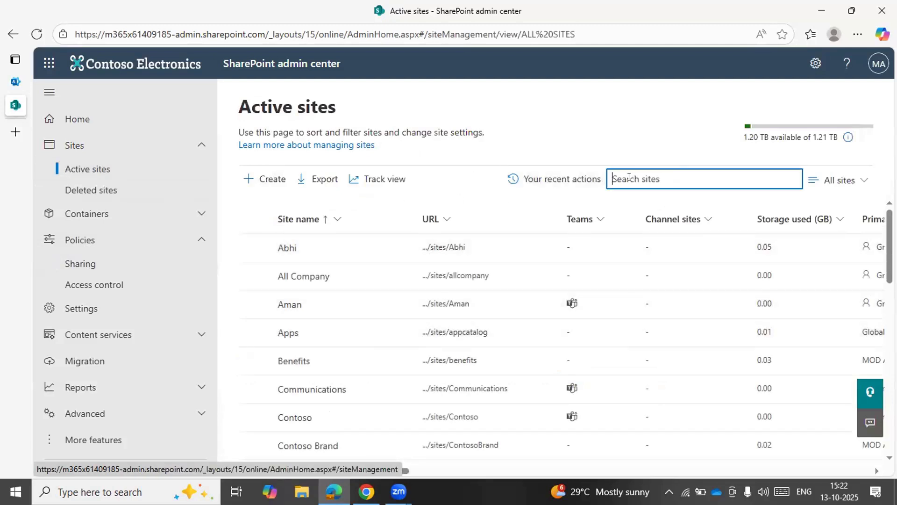
type("sai")
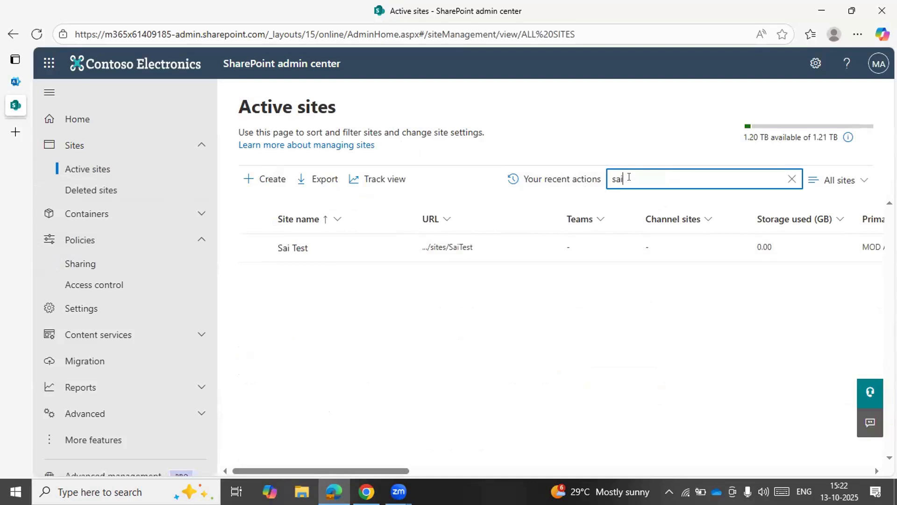
left_click(295, 248)
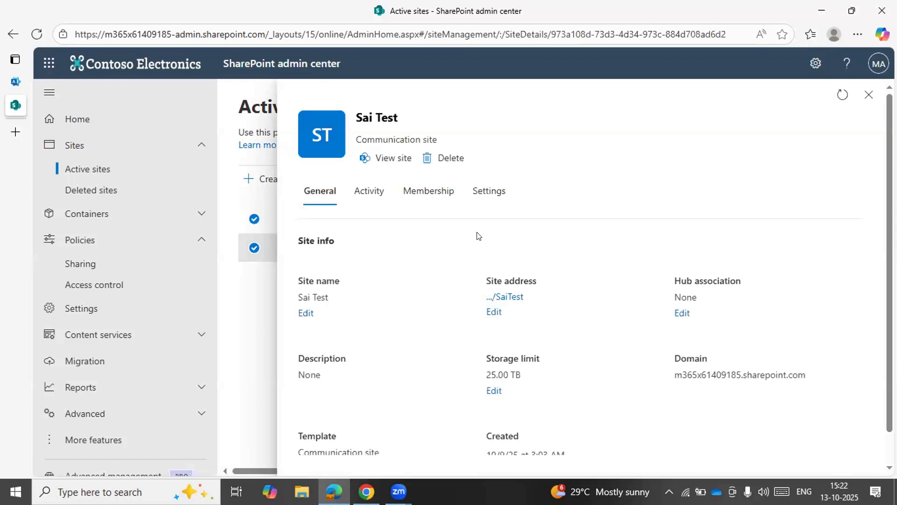
scroll(418, 414, "down", 1)
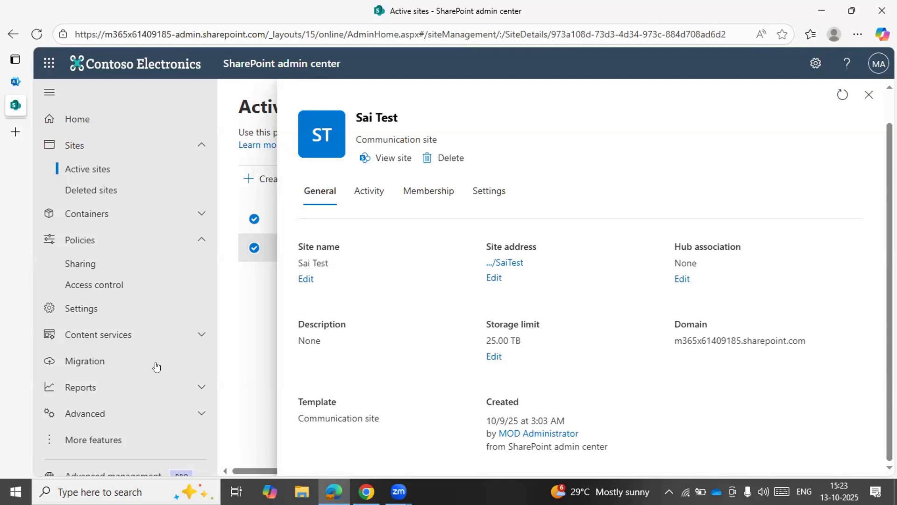
Review the Site storage limits option in the SharePoint settings and leave it without saving
left_click(157, 412)
scroll(157, 410, "down", 2)
scroll(157, 410, "up", 3)
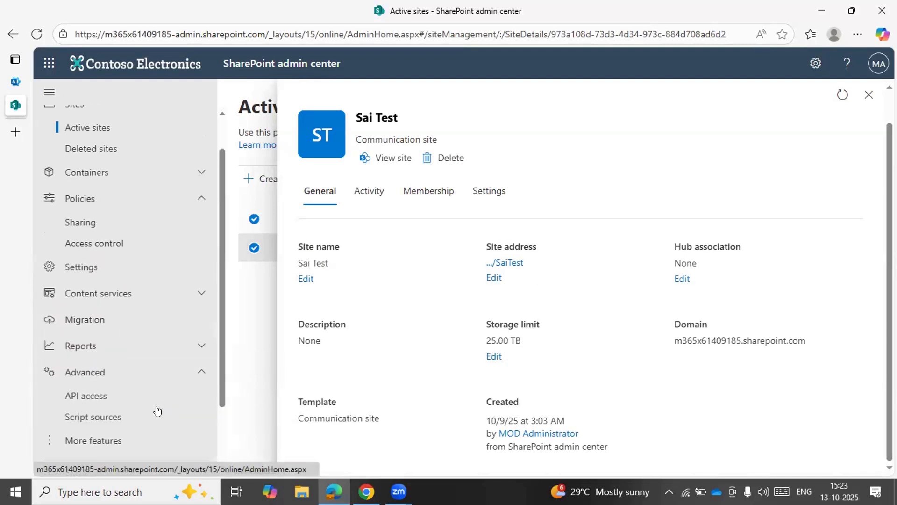
left_click(140, 276)
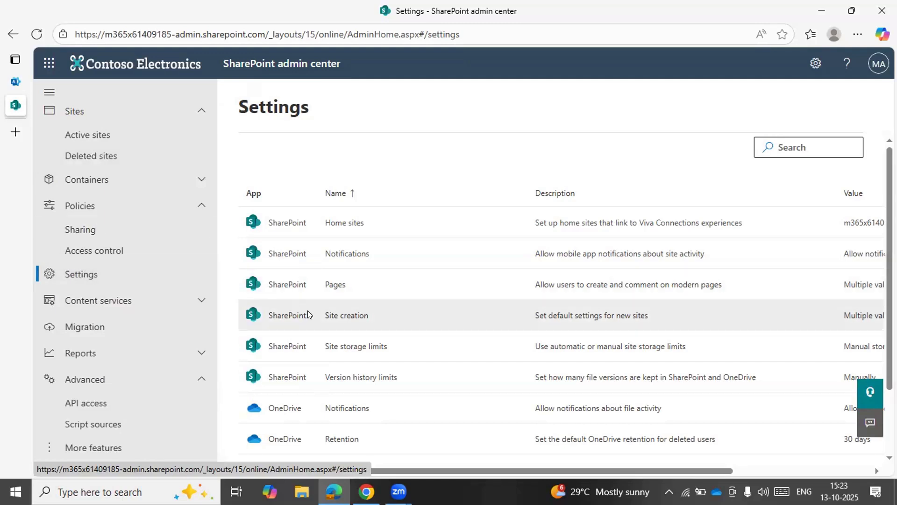
left_click(344, 347)
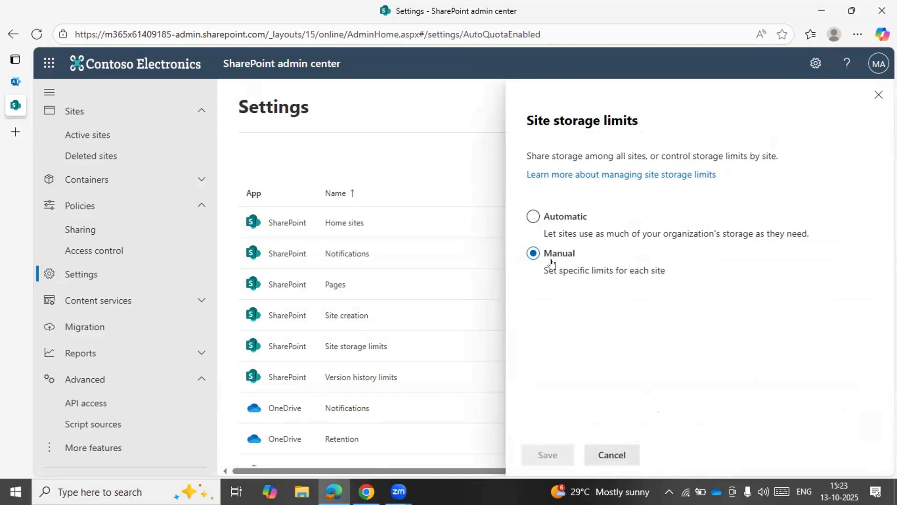
left_click(608, 453)
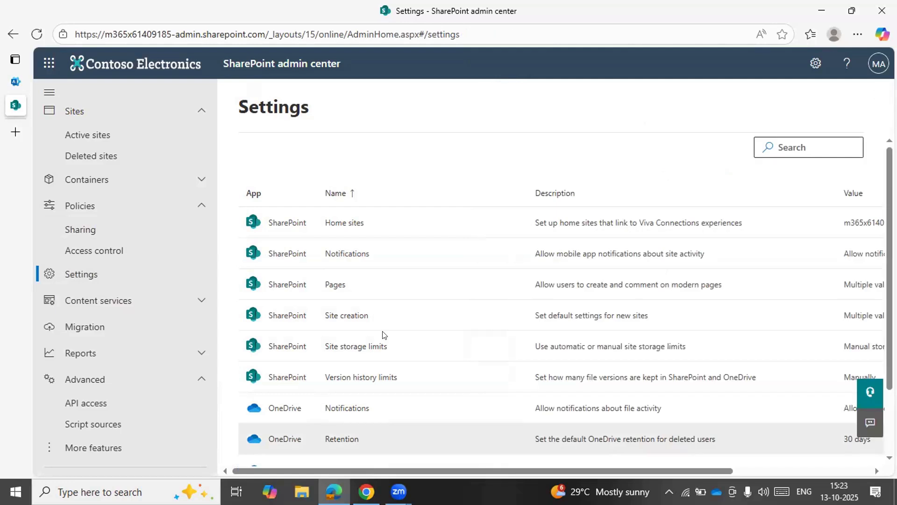
Search the active sites for "sai" and open the Sai Test site's storage limit for editing
left_click(88, 135)
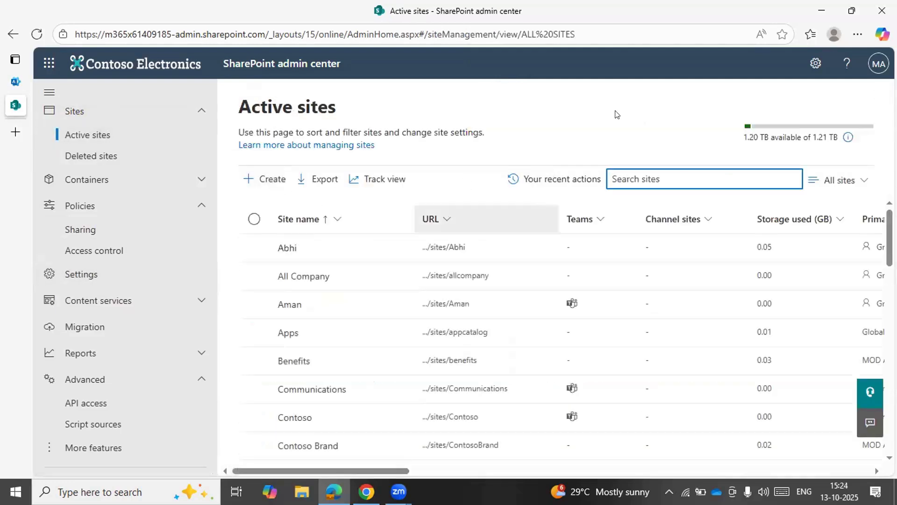
type("sai")
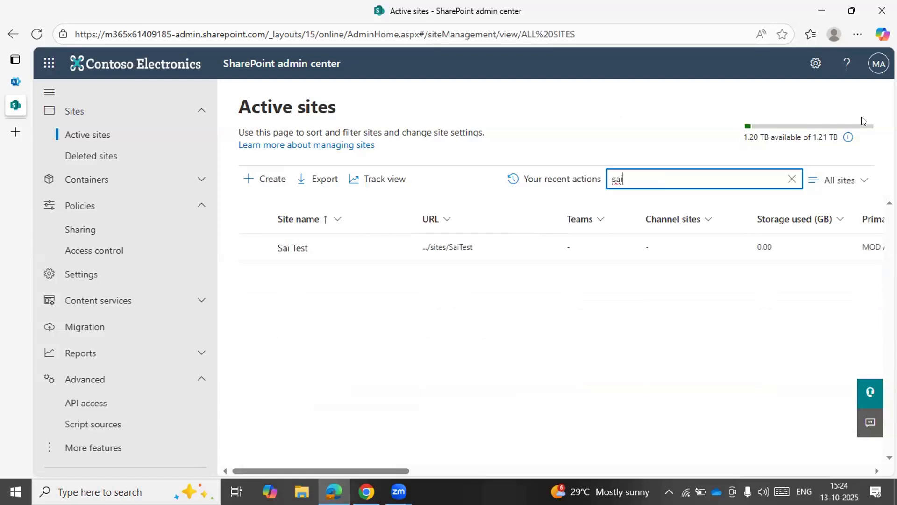
left_click(308, 247)
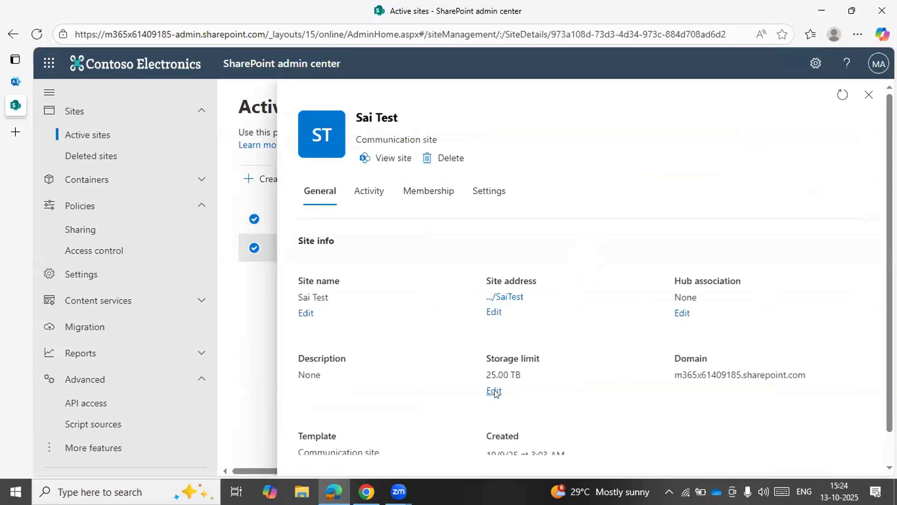
left_click(495, 389)
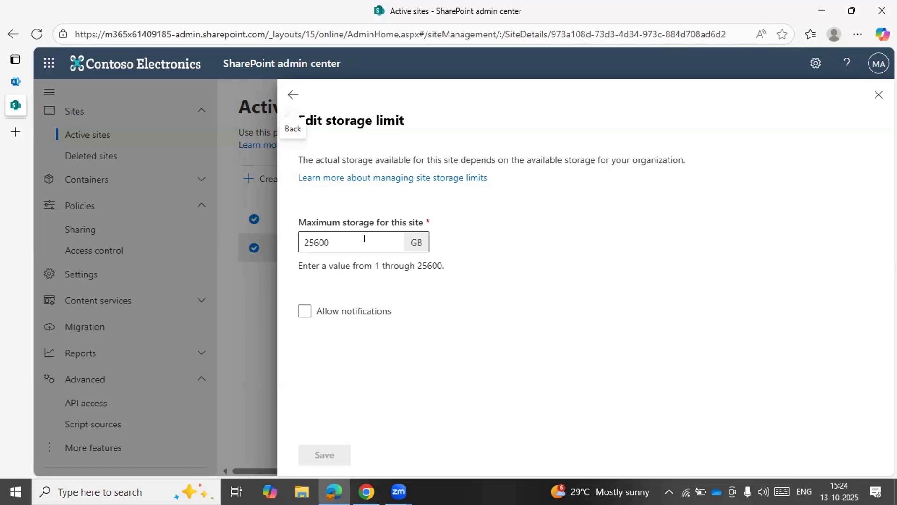
Open another SharePoint admin center session from the Microsoft 365 admin center and check the organization's available storage on the active sites page
left_click(14, 80)
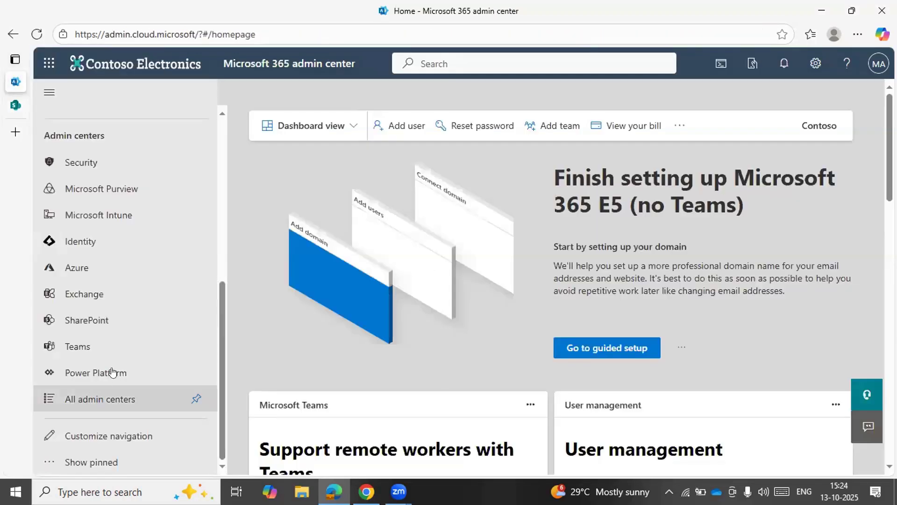
left_click(97, 319)
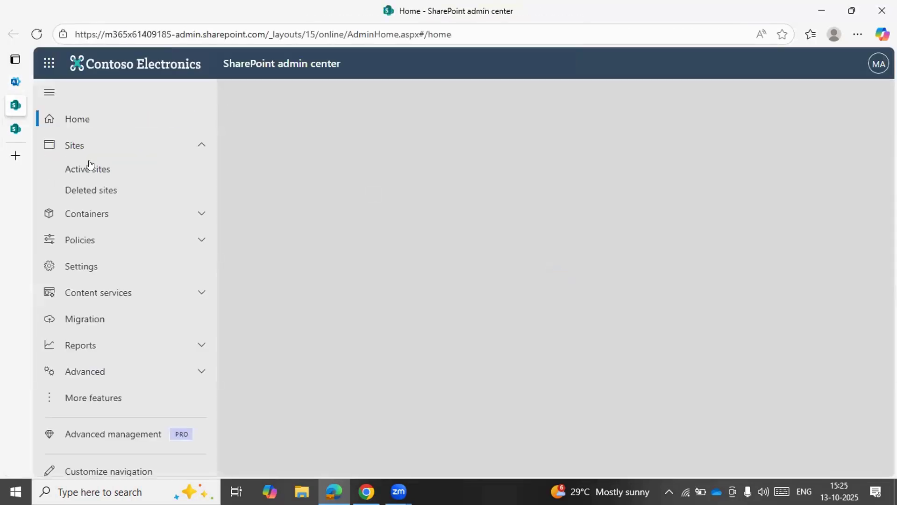
left_click(89, 168)
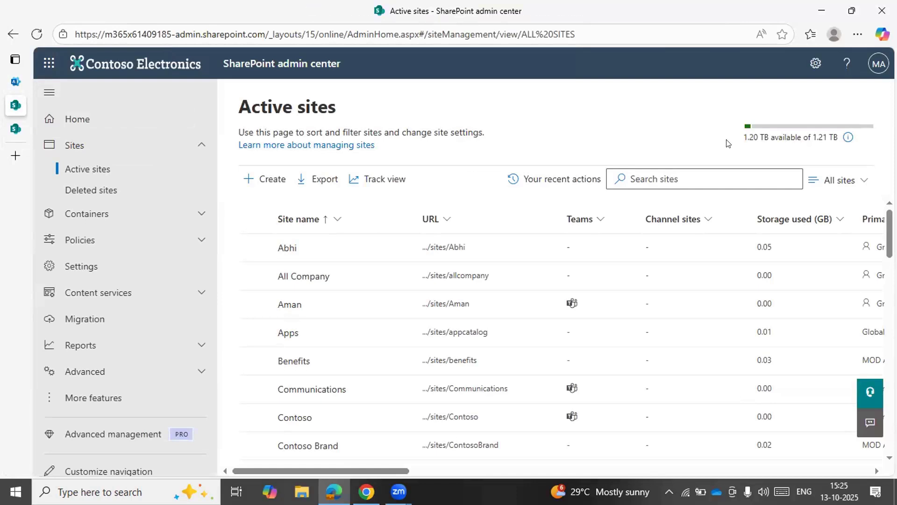
left_click_drag(744, 136, 847, 140)
mouse_move(846, 140)
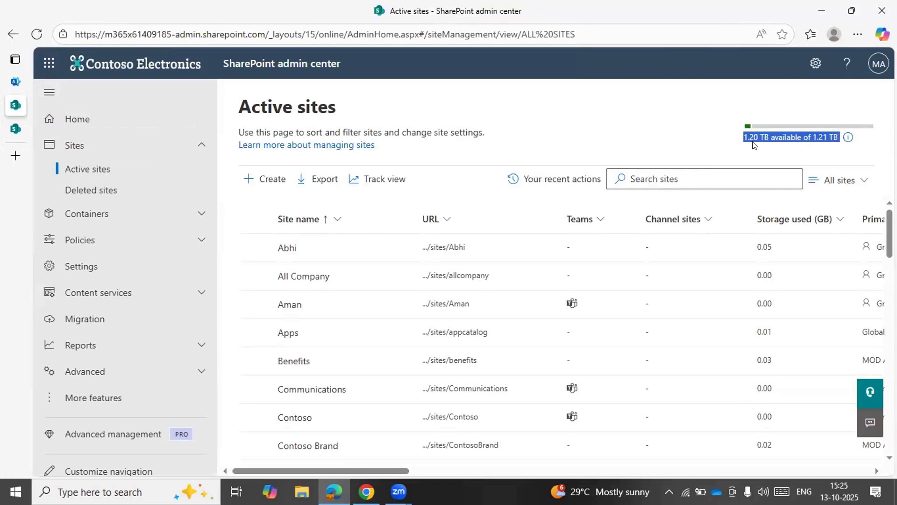
double_click(752, 142)
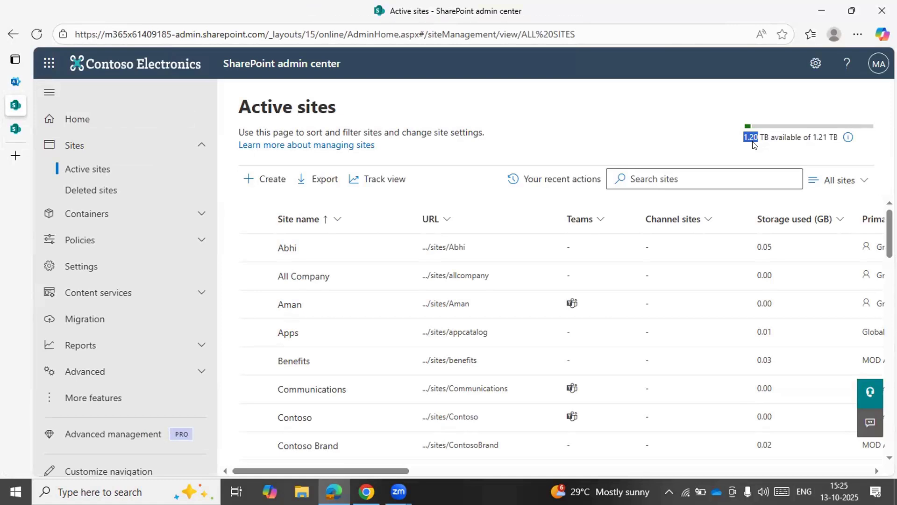
left_click(753, 142)
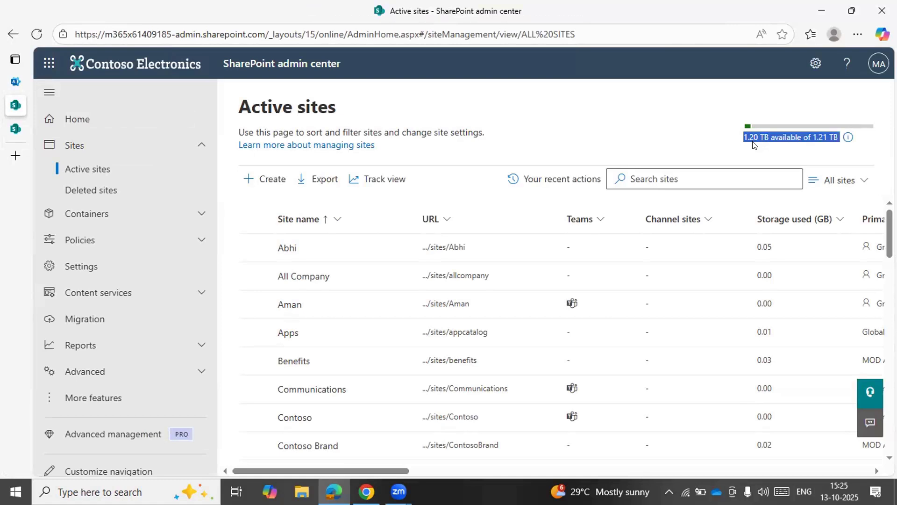
left_click(423, 150)
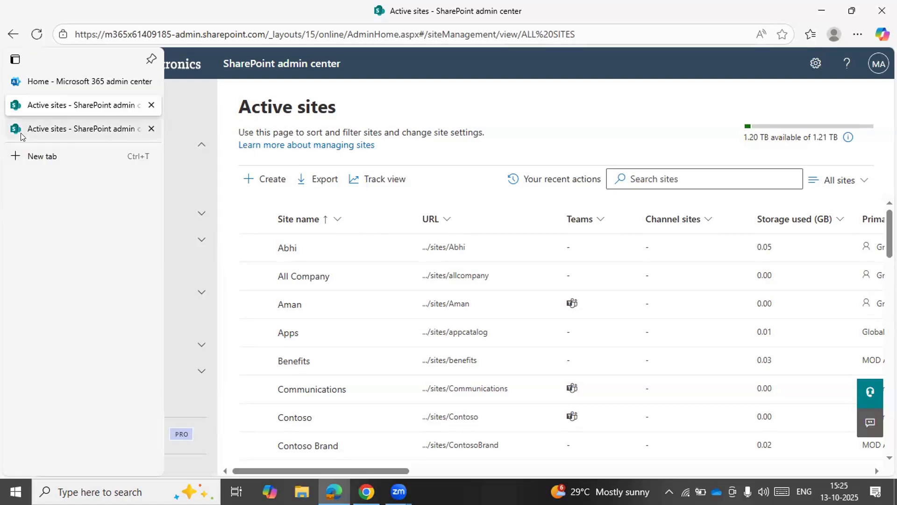
Return to the Sai Test site's storage limit and set its maximum storage to 5000 GB
left_click(21, 135)
double_click(352, 240)
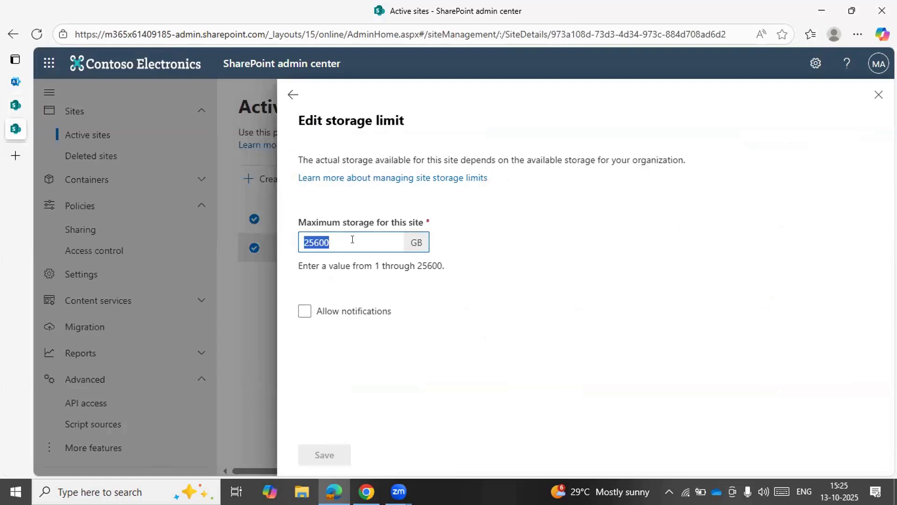
left_click(353, 239)
key("BackSpace")
key("BackSpace")
key("BackSpace")
key("BackSpace")
key("BackSpace")
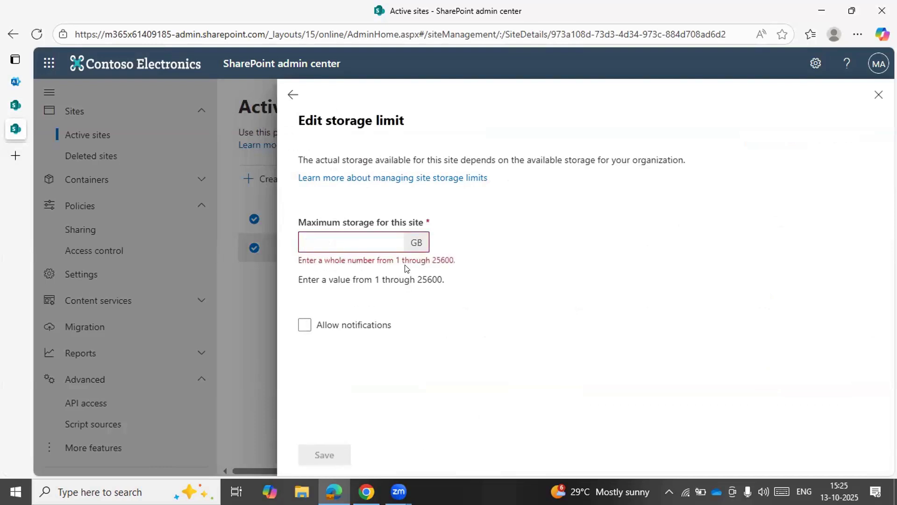
type("5000")
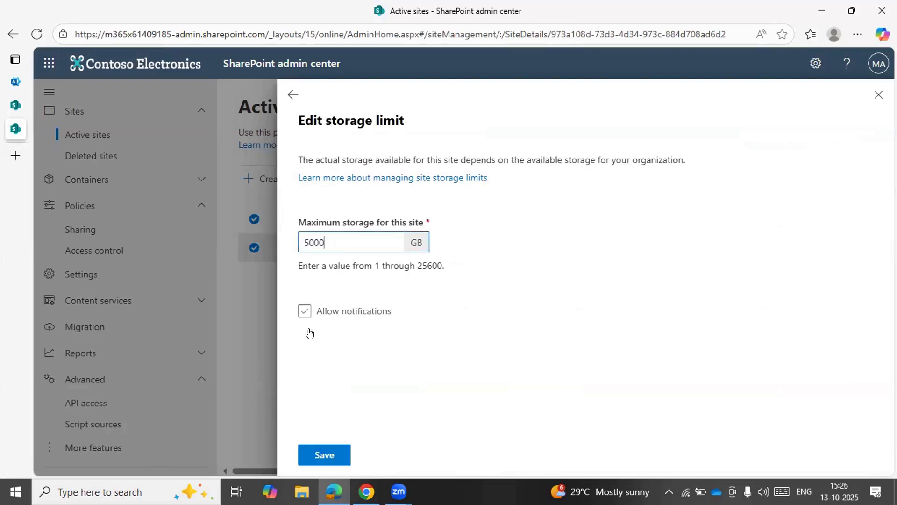
Allow notifications that email owners at 80% of the storage limit, save the changes and return to the site details
left_click(305, 311)
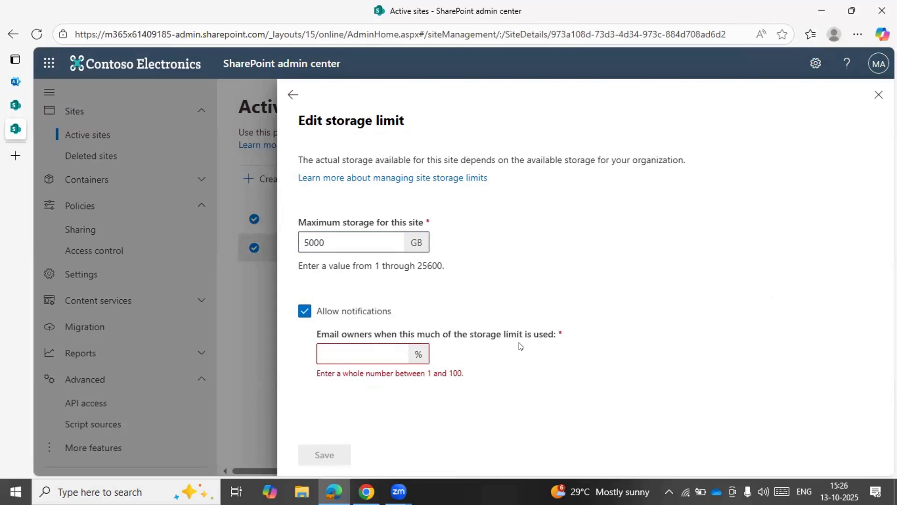
left_click(374, 358)
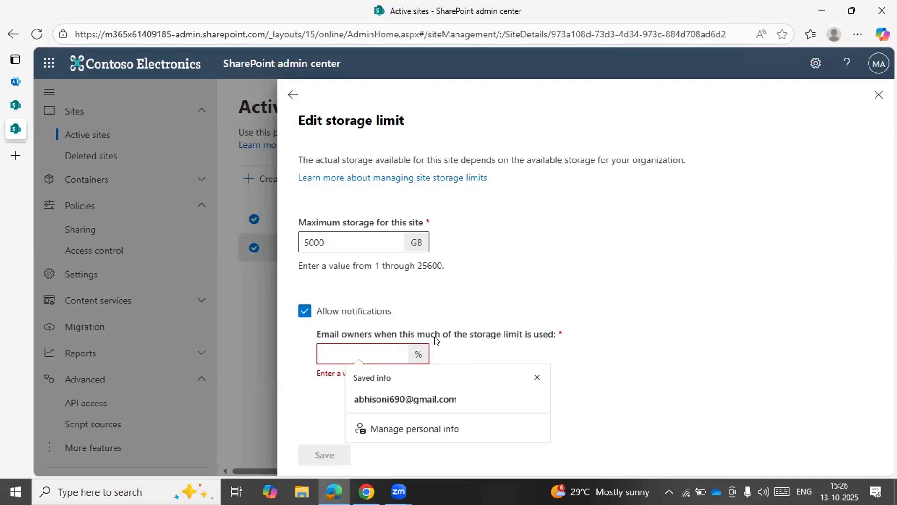
key("Escape")
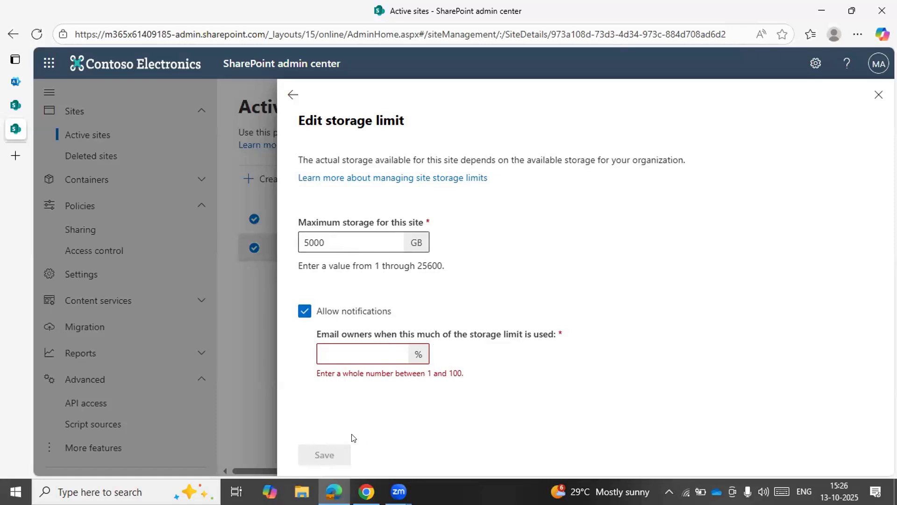
left_click(361, 346)
type("80")
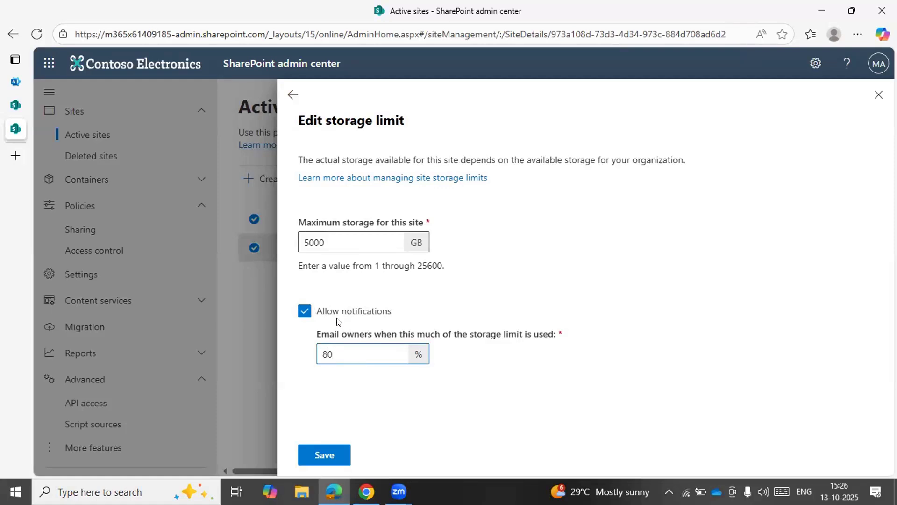
left_click(321, 453)
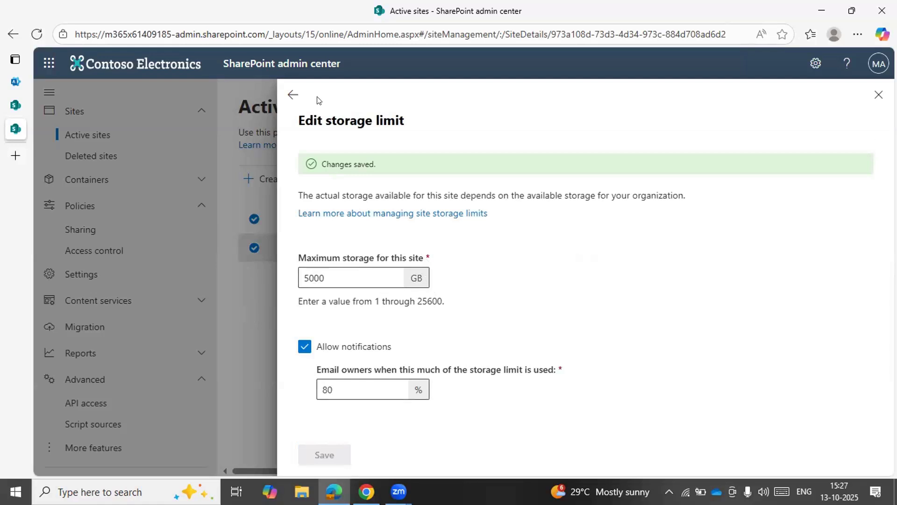
left_click(292, 94)
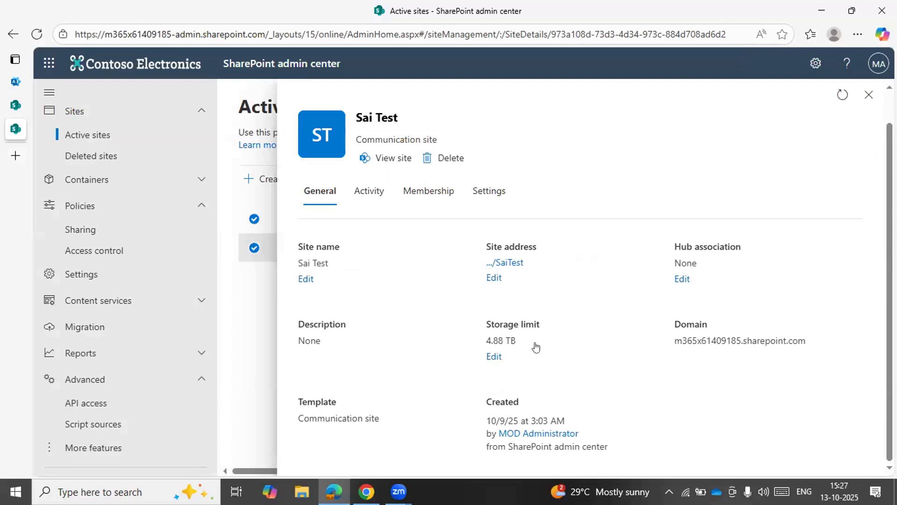
Set the Sai Test site's maximum storage to 500 GB, save it and return to the site details
left_click(494, 357)
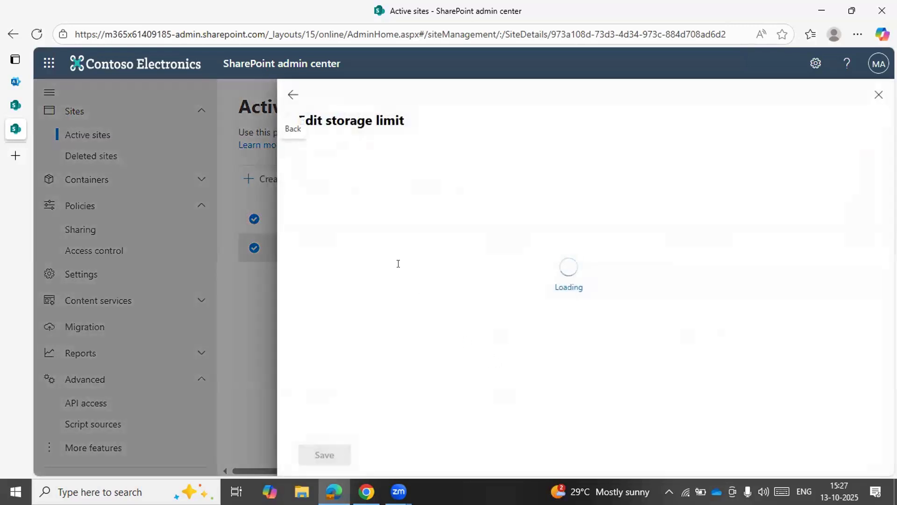
left_click(385, 246)
key("BackSpace")
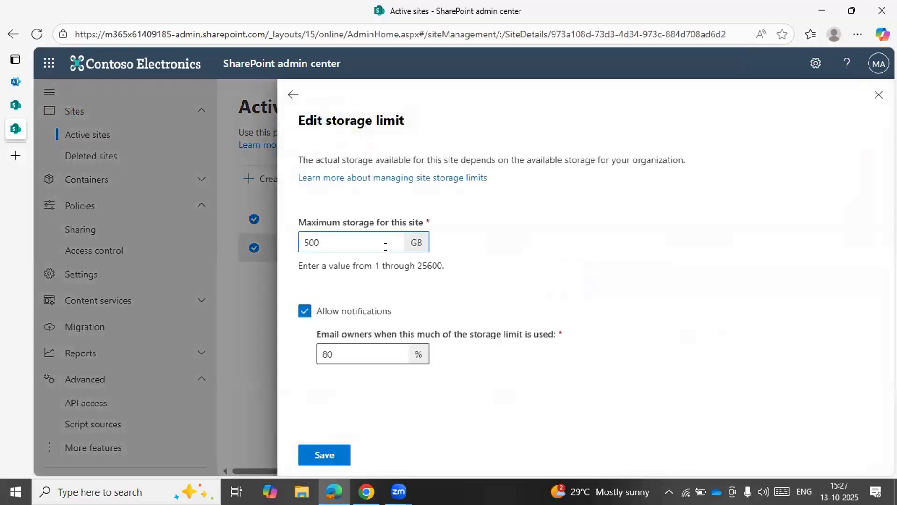
left_click(332, 455)
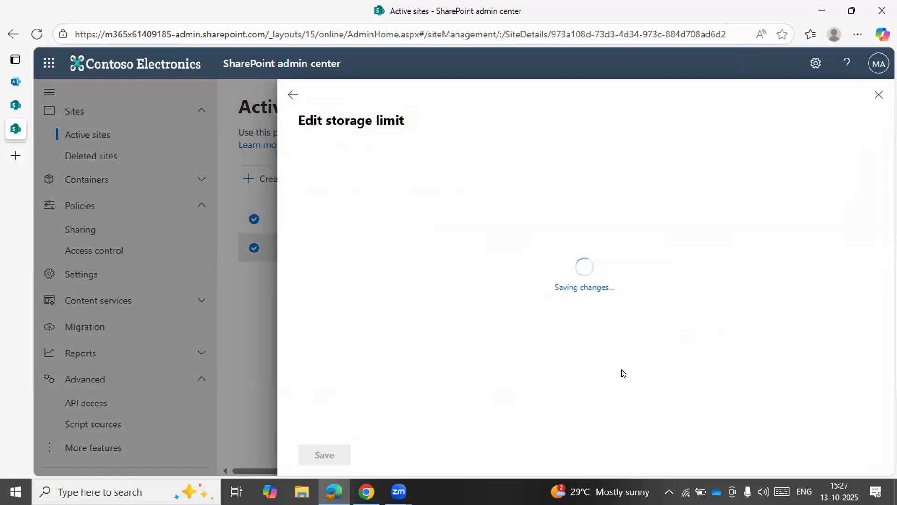
left_click(291, 98)
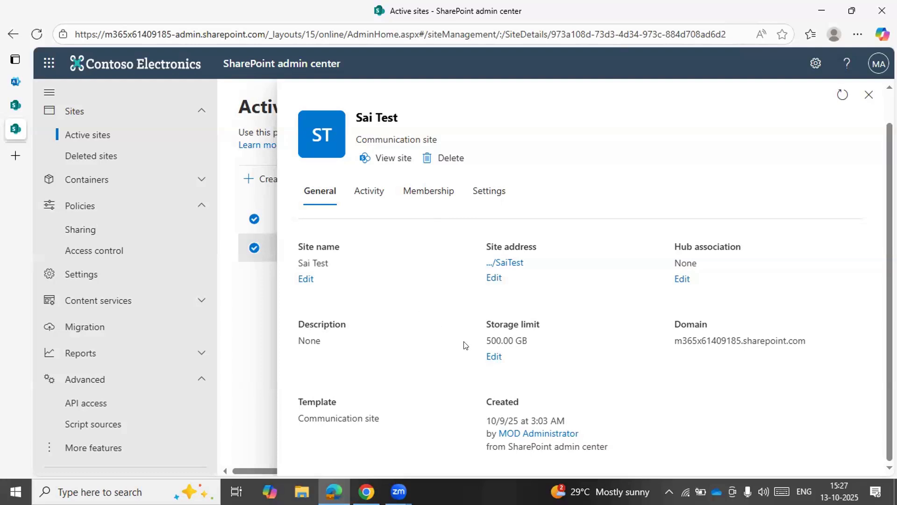
left_click(490, 357)
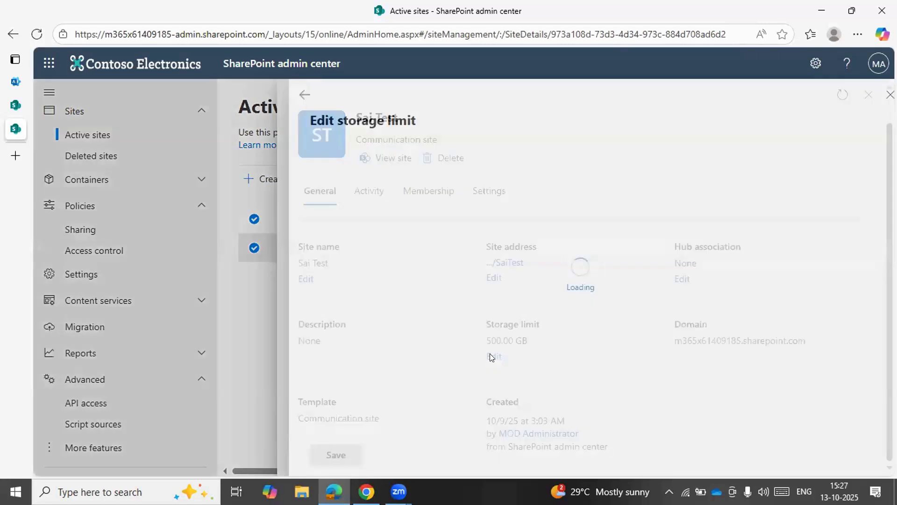
left_click(367, 238)
key("BackSpace")
key("BackSpace")
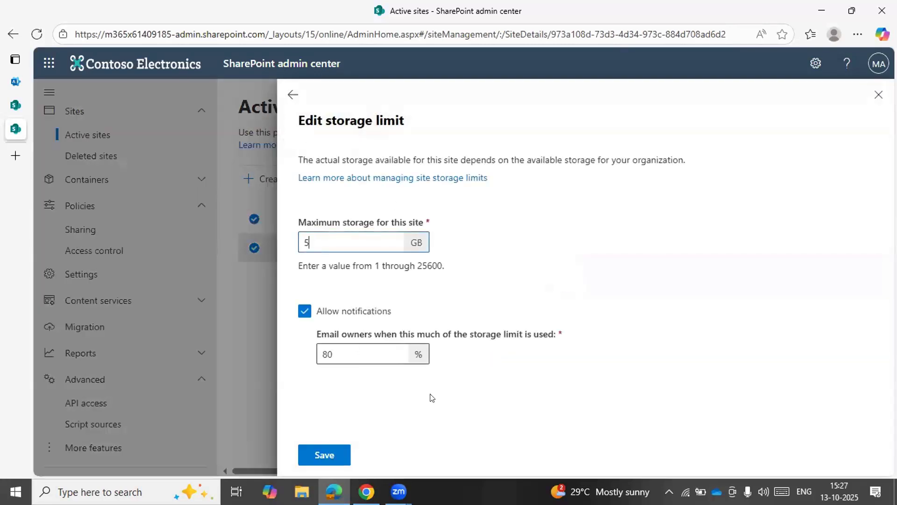
left_click(293, 94)
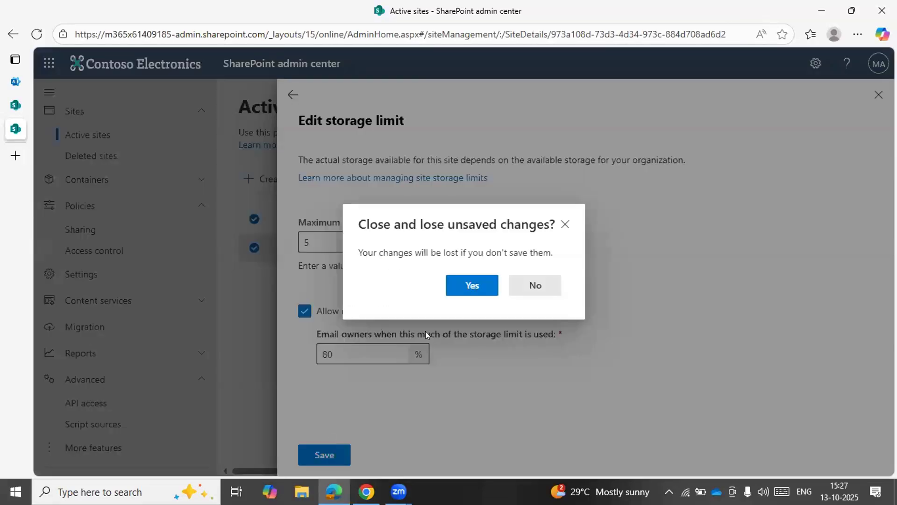
left_click(526, 287)
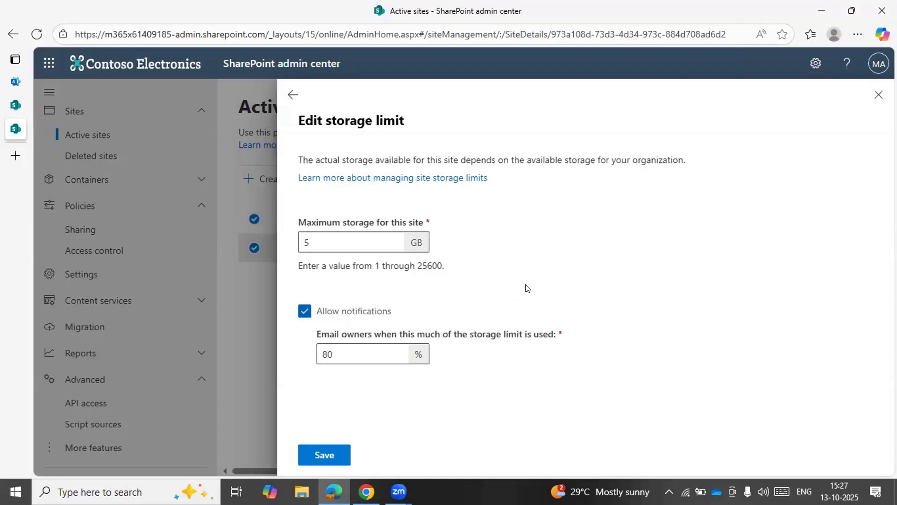
left_click(293, 94)
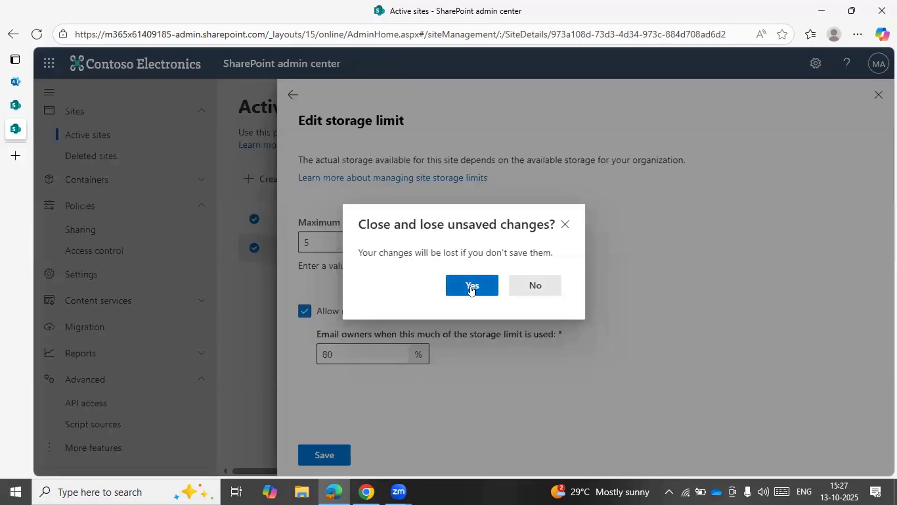
left_click(471, 288)
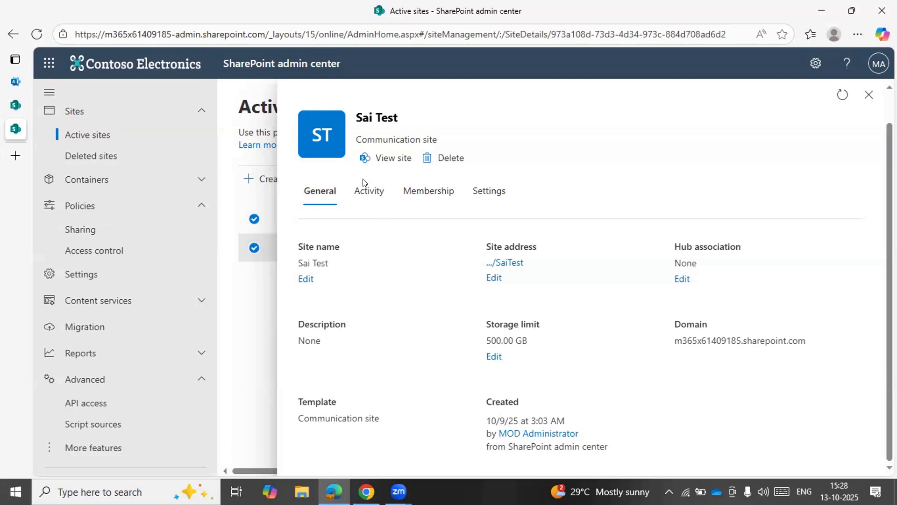
Review the Sai Test site's activity and its membership, including site admins, members and visitors
left_click(369, 189)
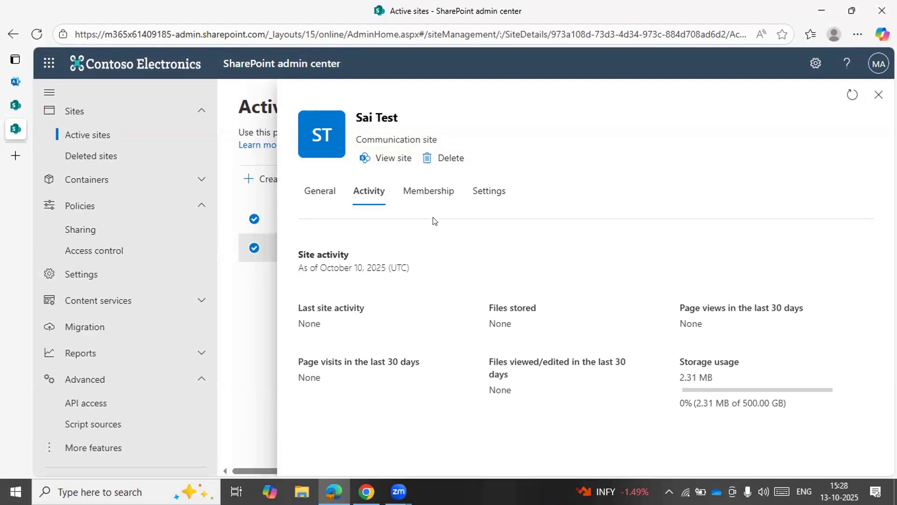
left_click(433, 203)
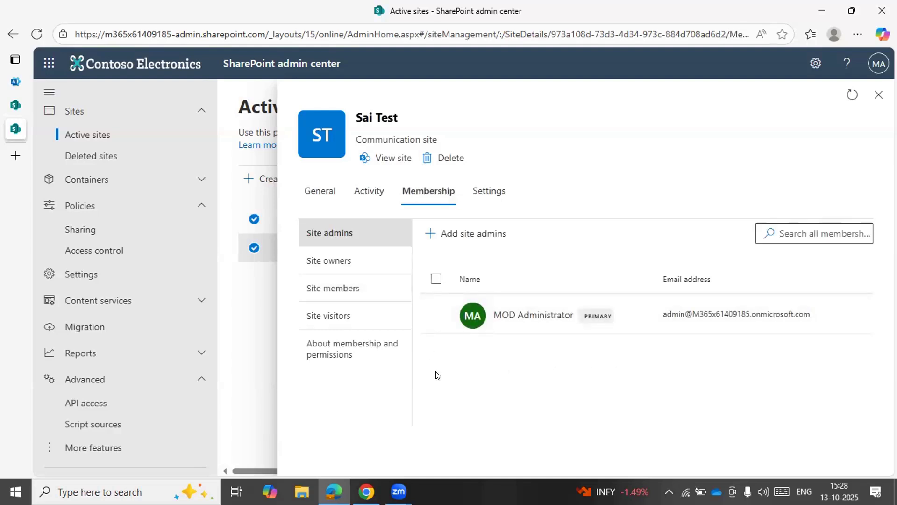
left_click(380, 298)
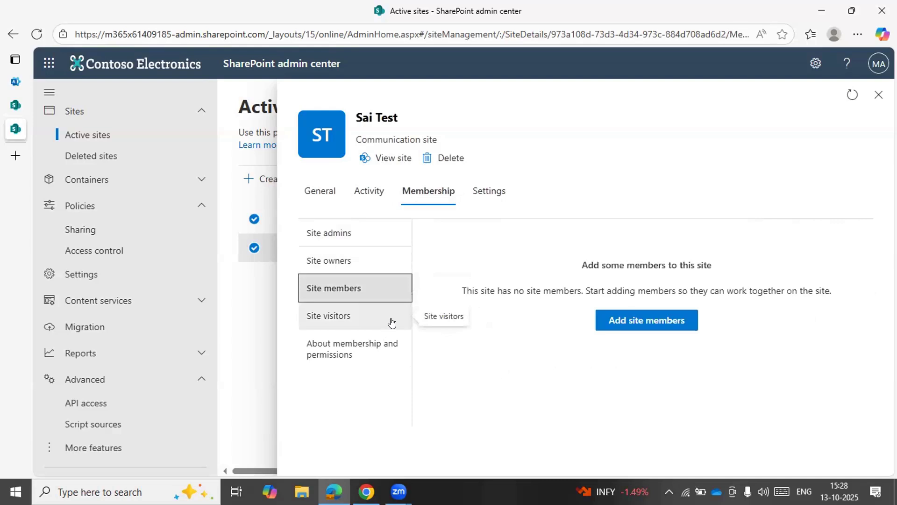
left_click(391, 323)
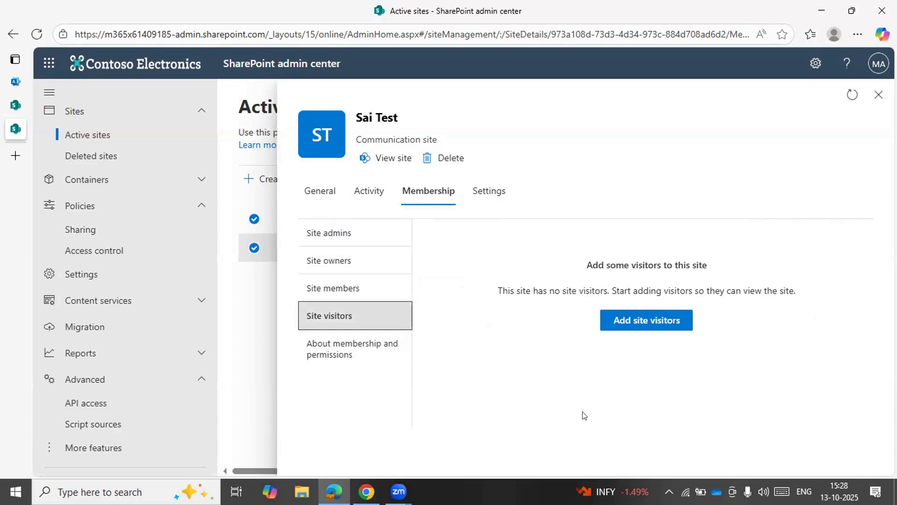
left_click(374, 288)
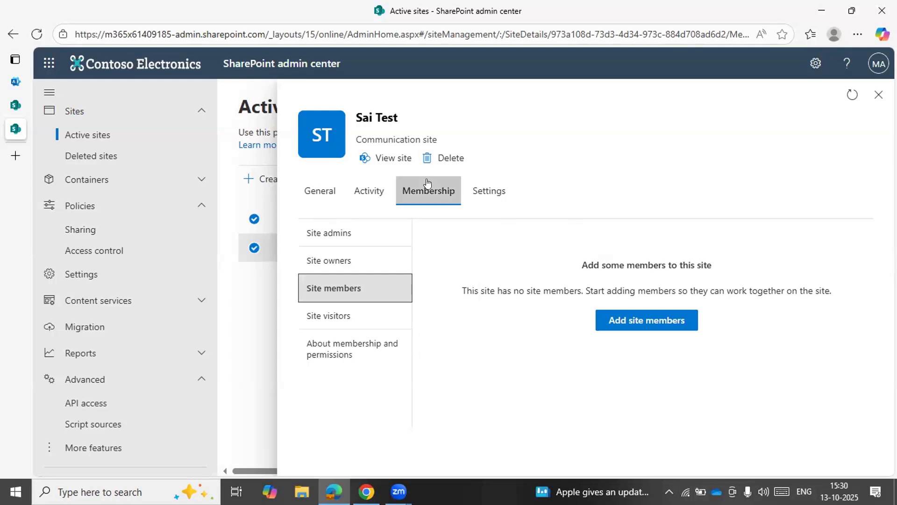
Open the Sai Test site's detailed sharing settings and review its external sharing levels and default sharing link type
left_click(497, 195)
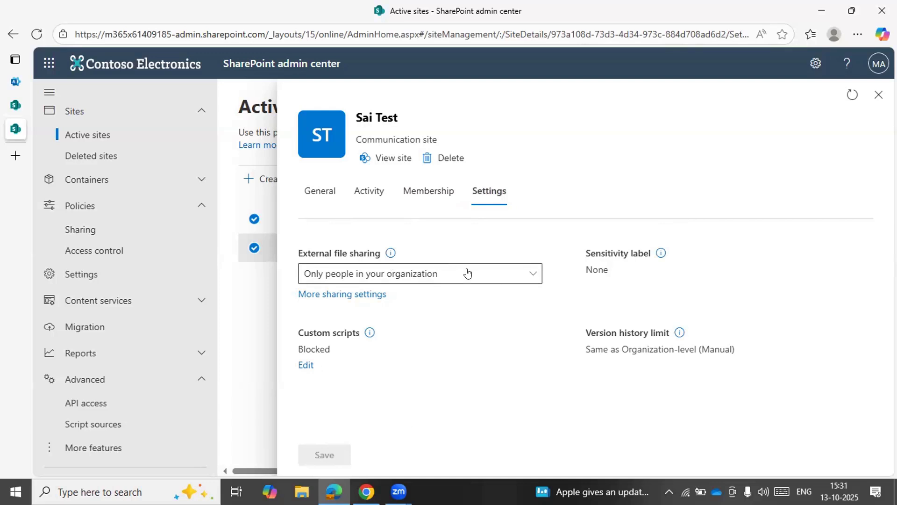
left_click(339, 294)
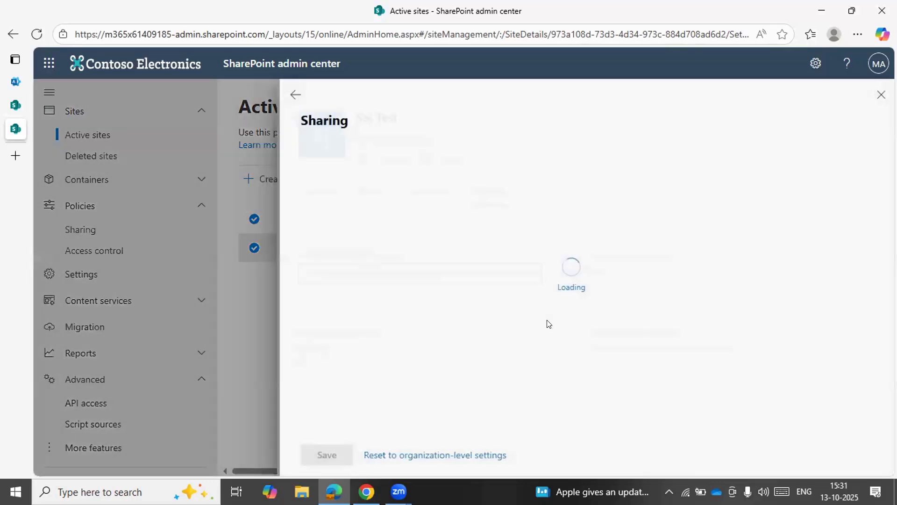
scroll(574, 334, "down", 4)
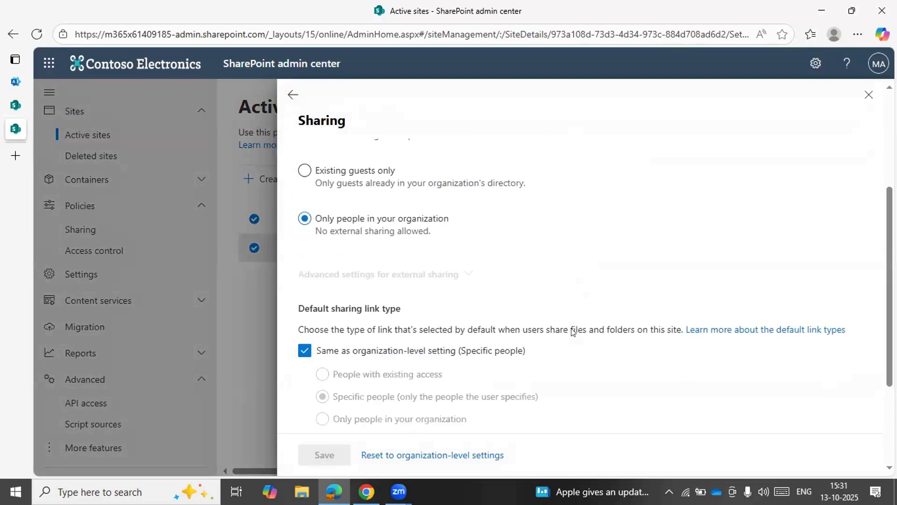
scroll(574, 333, "up", 2)
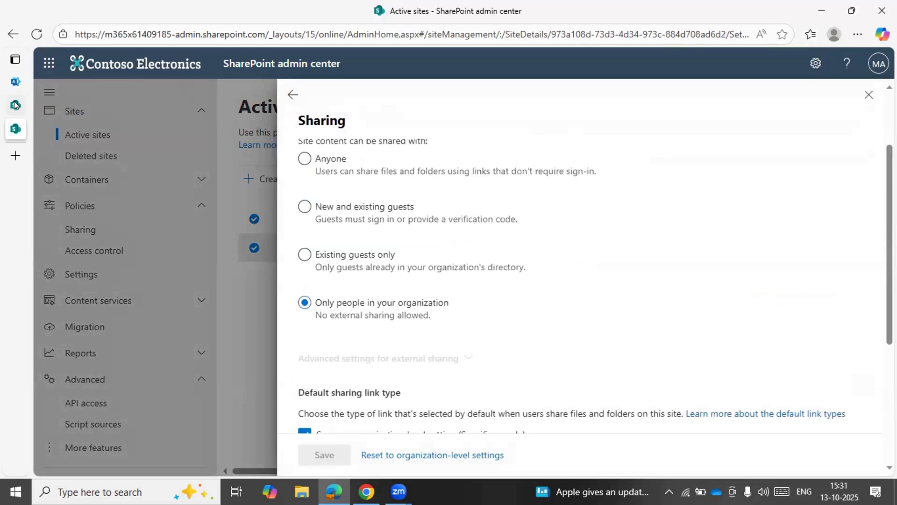
Open the organization-level Sharing policy and compare its external sharing levels with those available for the Sai Test site
left_click(16, 105)
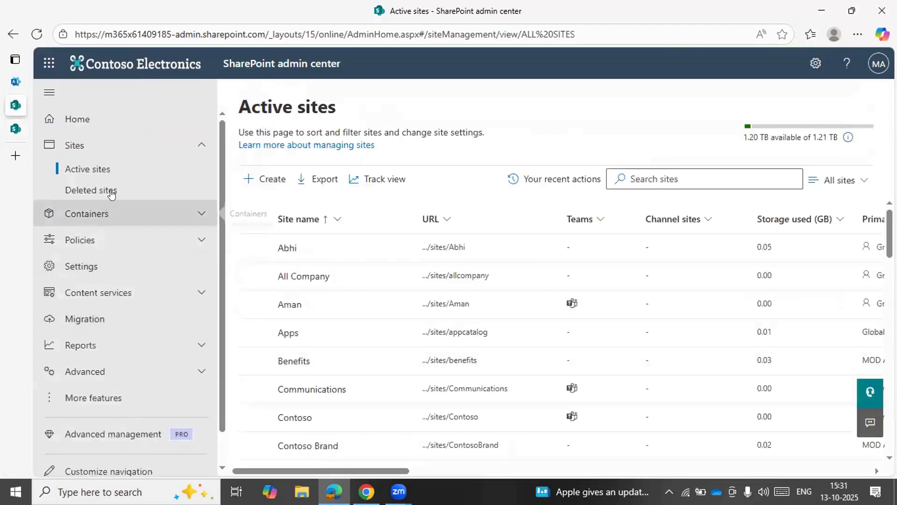
left_click(110, 248)
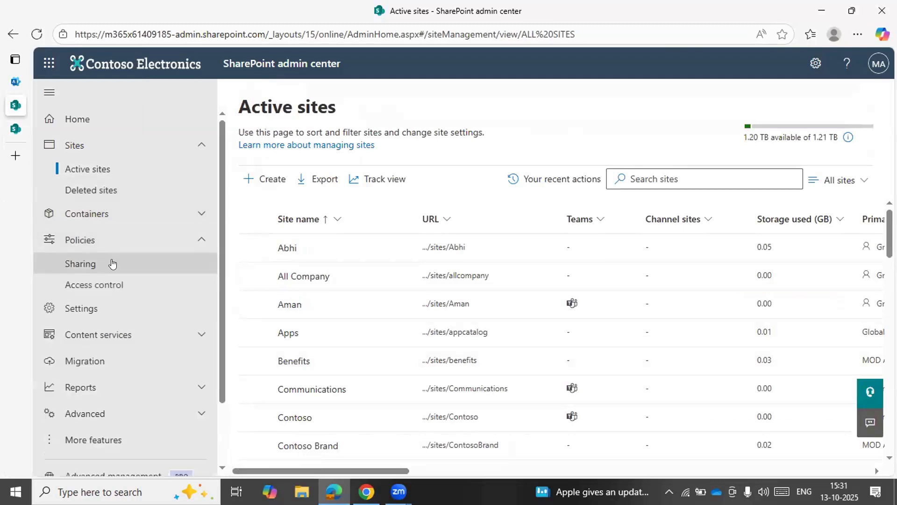
left_click(150, 262)
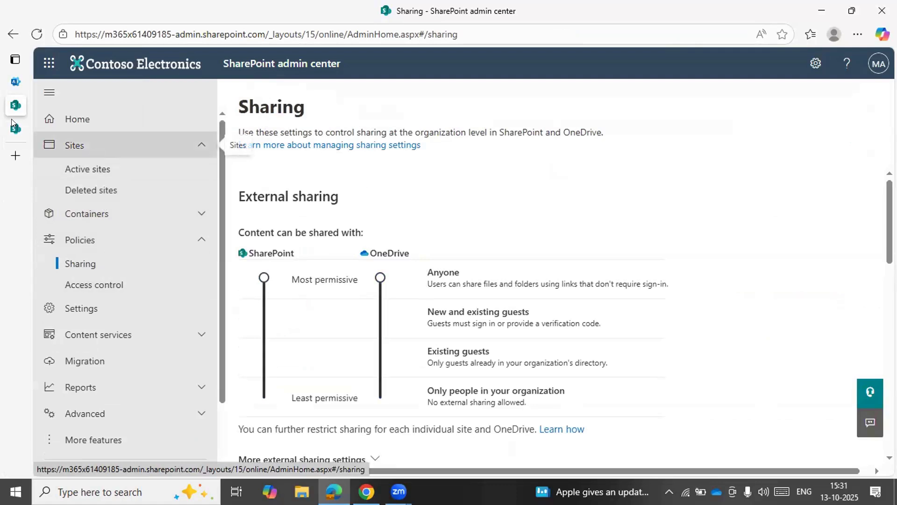
left_click(15, 130)
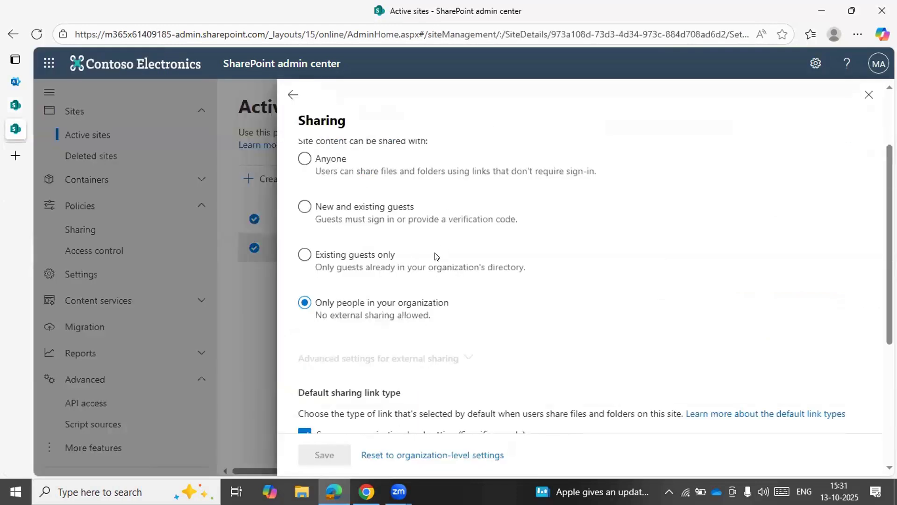
scroll(400, 230, "up", 2)
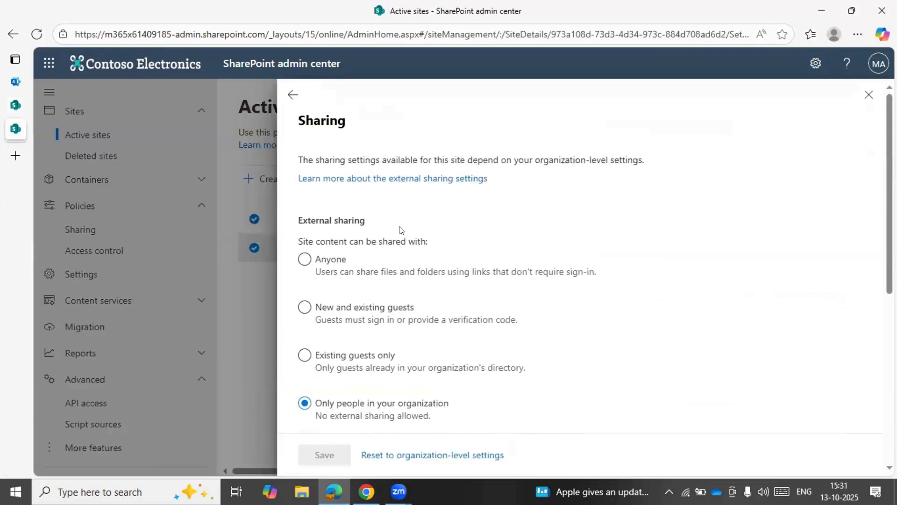
scroll(380, 287, "down", 1)
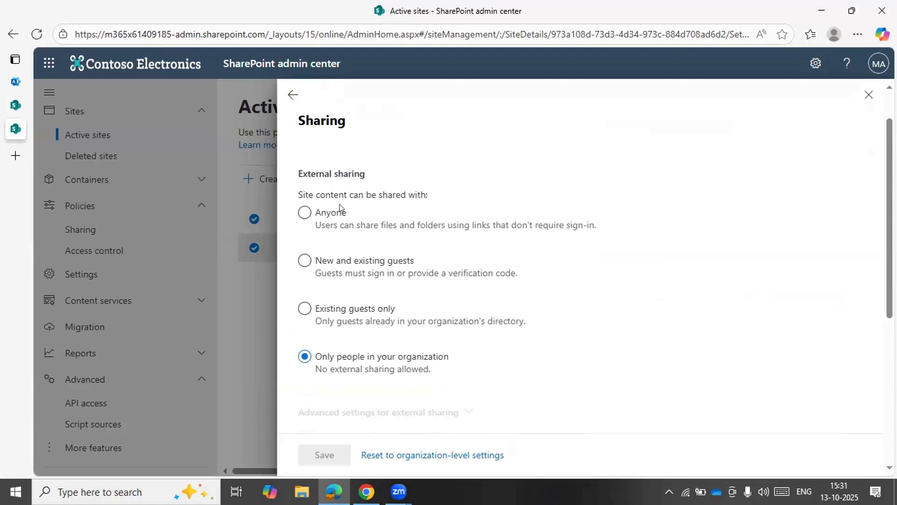
scroll(332, 204, "down", 1)
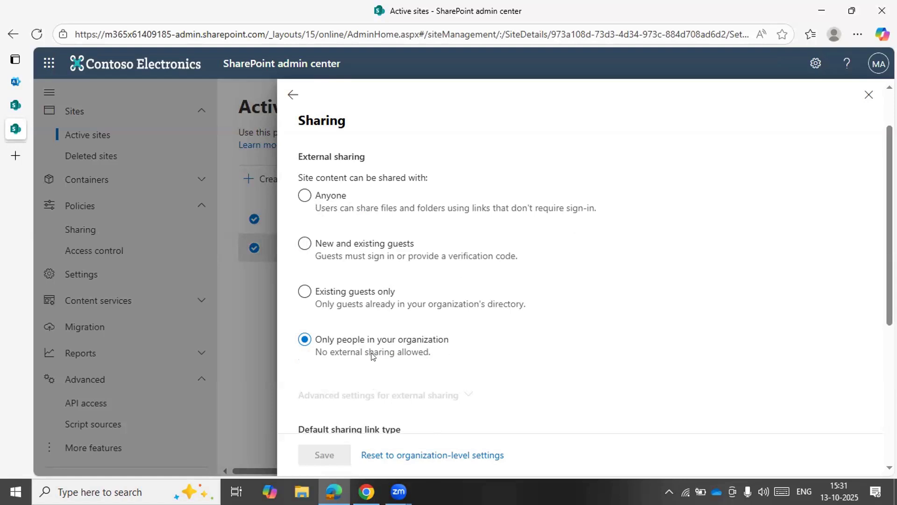
Try the Anyone, Existing guests only, and New and existing guests external sharing levels on the Sai Test site without saving
left_click(327, 217)
scroll(383, 275, "down", 2)
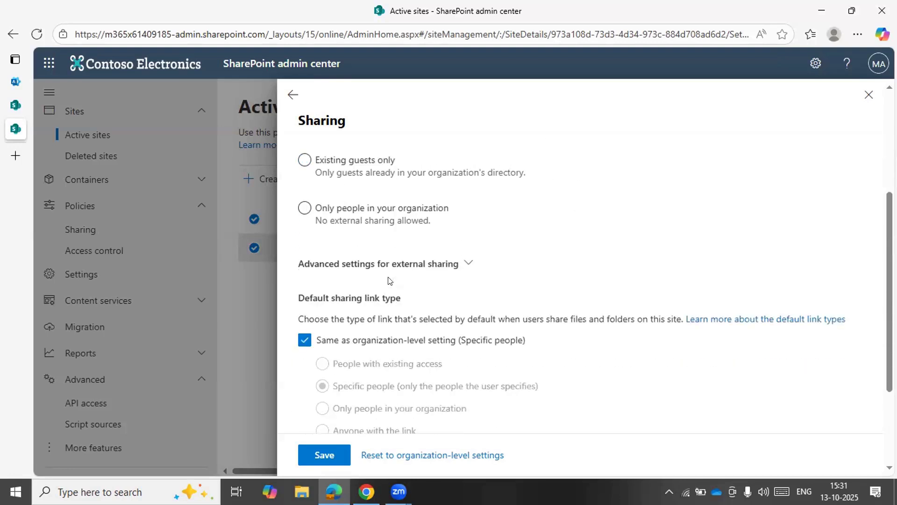
scroll(388, 279, "up", 1)
left_click(378, 222)
left_click(380, 257)
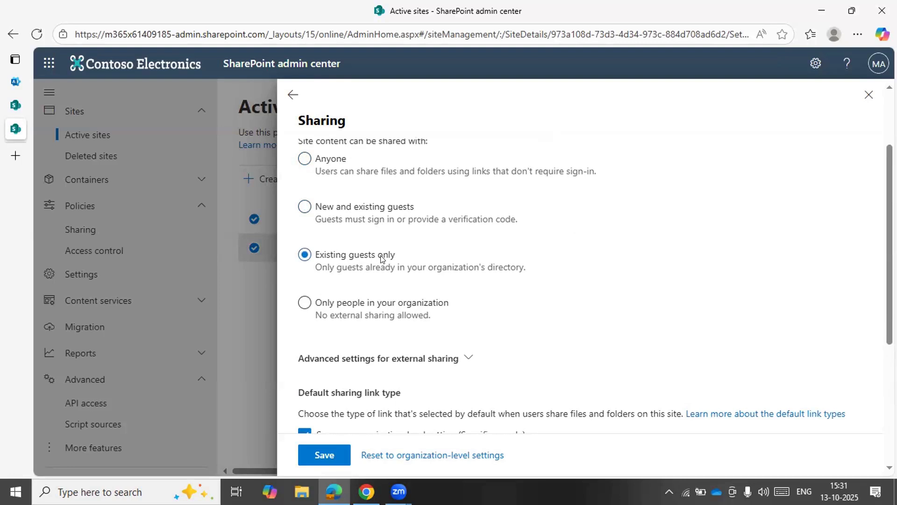
left_click(327, 206)
Review the advanced external sharing settings, including domain limits and guest access expiration, and set external sharing back to Only people in your organization
scroll(437, 280, "down", 2)
scroll(439, 261, "down", 1)
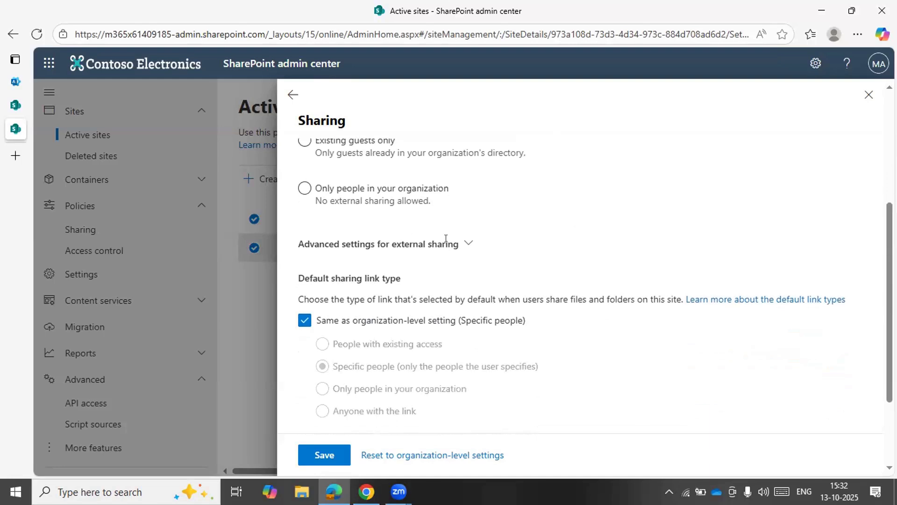
left_click(467, 242)
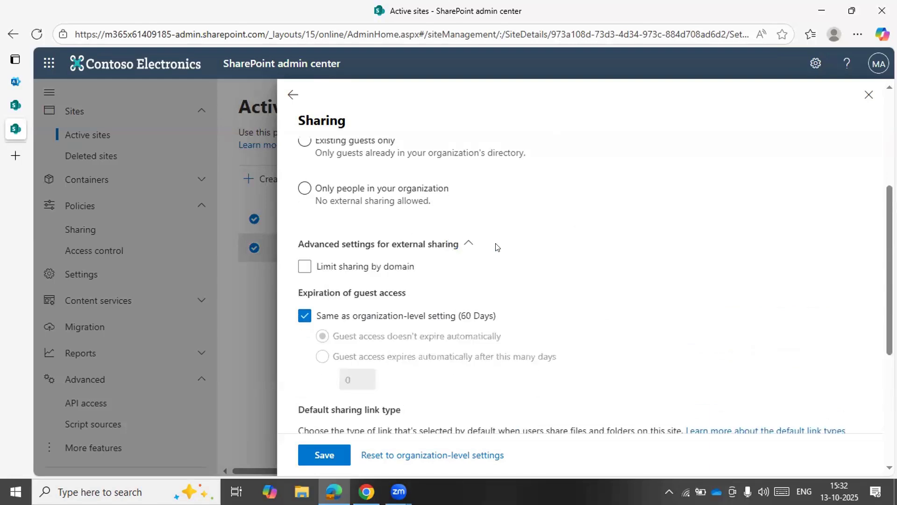
left_click(496, 247)
scroll(496, 246, "up", 4)
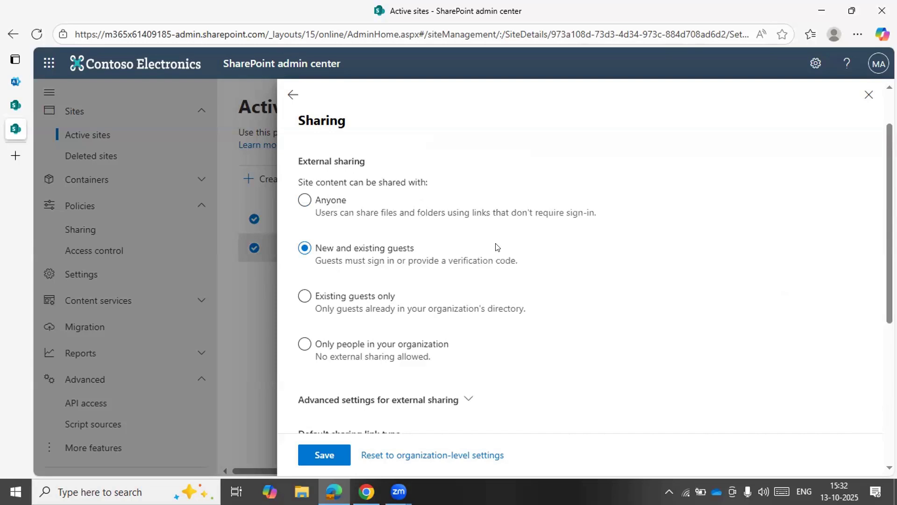
scroll(496, 247, "down", 1)
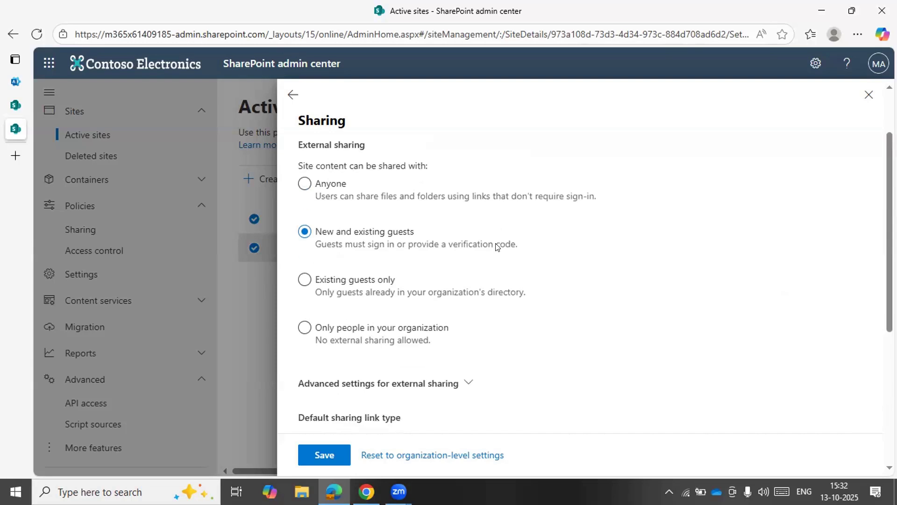
left_click(304, 184)
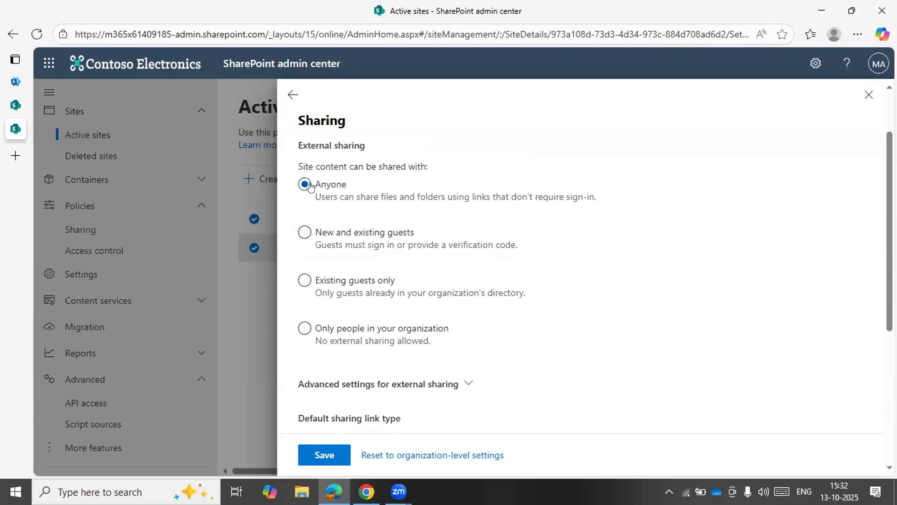
left_click(358, 334)
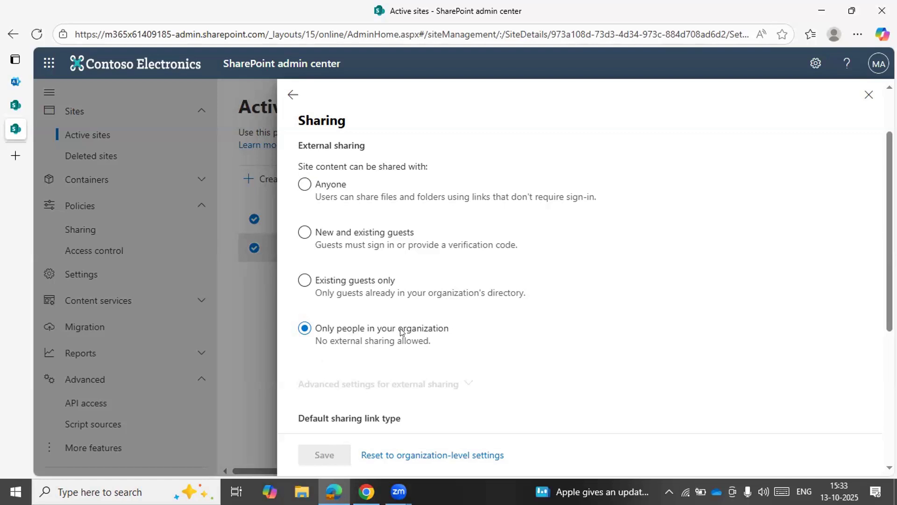
Search the active sites for "sai", open the Sai Test site and go to its Documents library
mouse_move(14, 159)
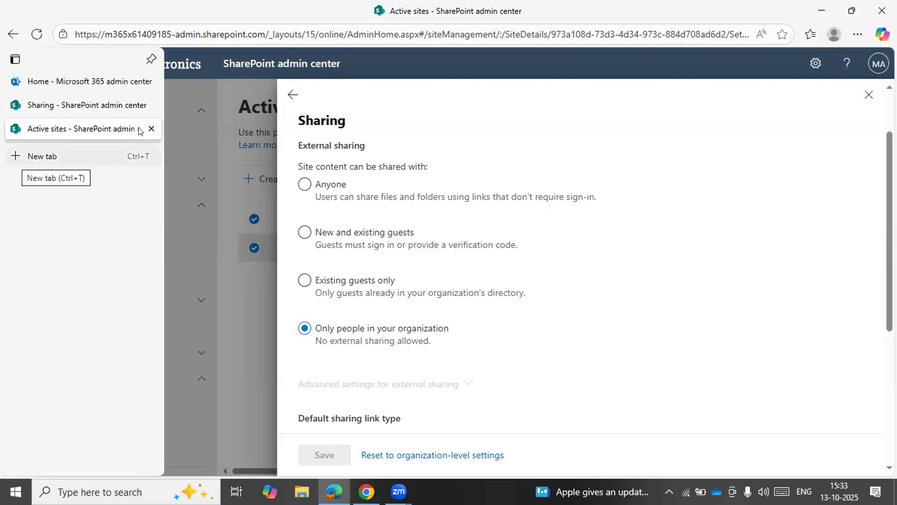
left_click(21, 156)
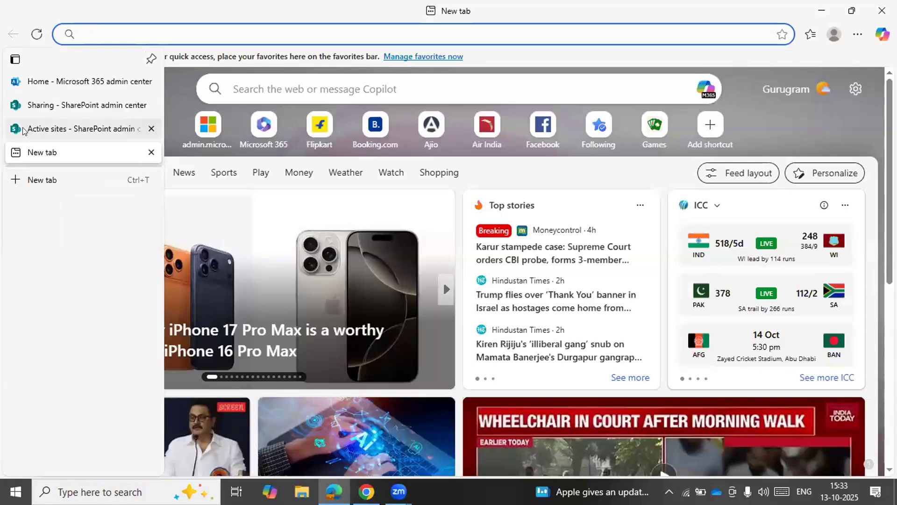
left_click(21, 127)
left_click(23, 109)
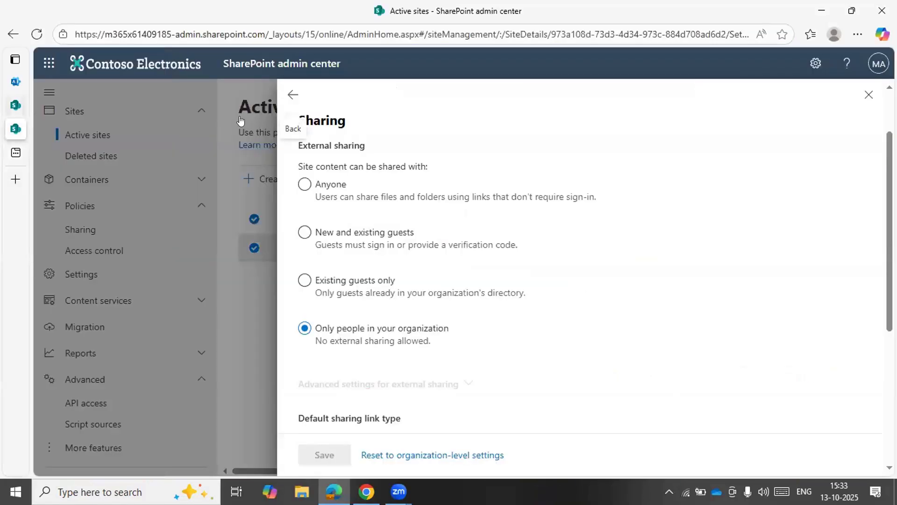
left_click(92, 168)
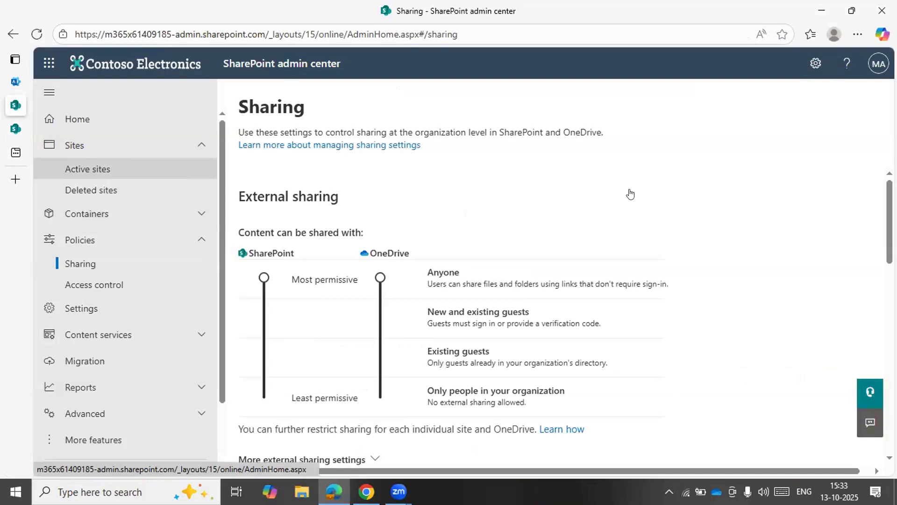
left_click(645, 179)
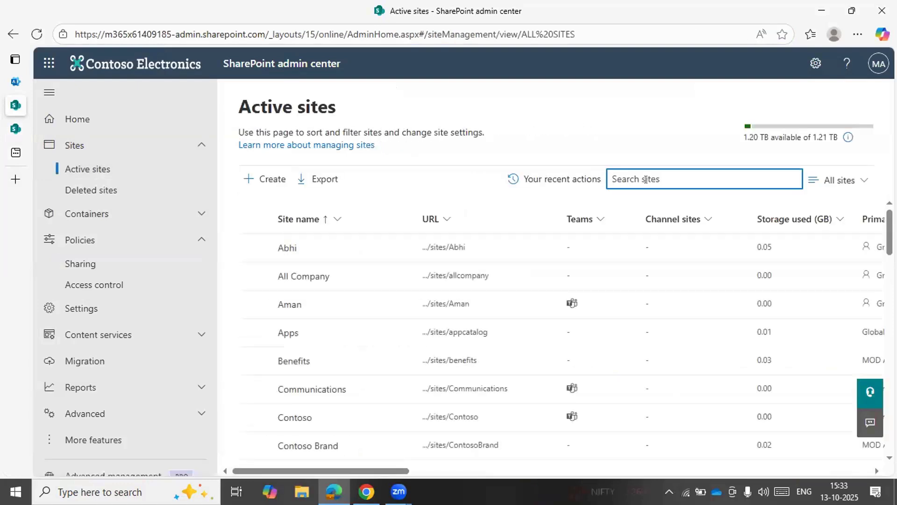
type("sai")
left_click(457, 248)
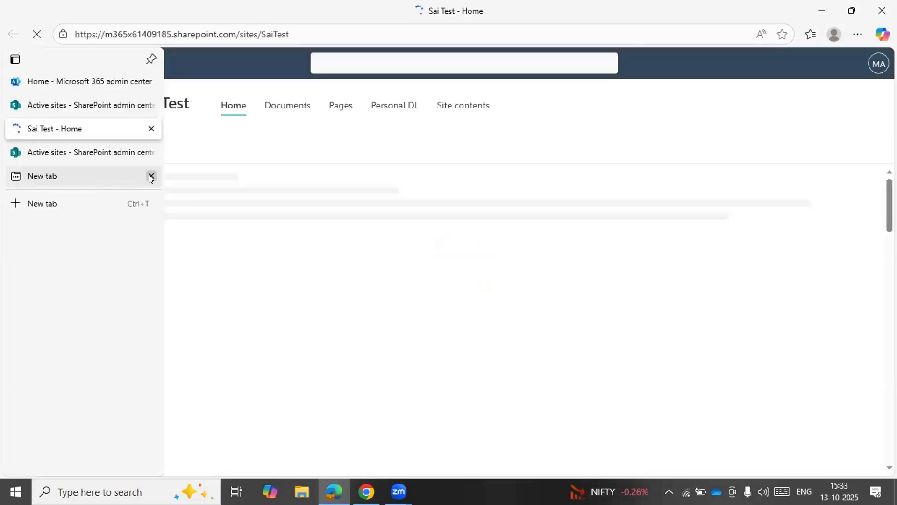
left_click(150, 175)
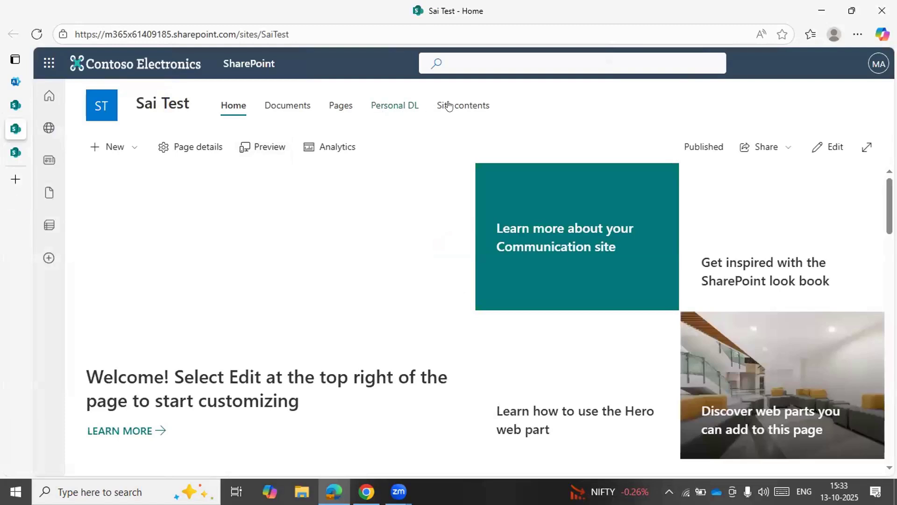
left_click(297, 104)
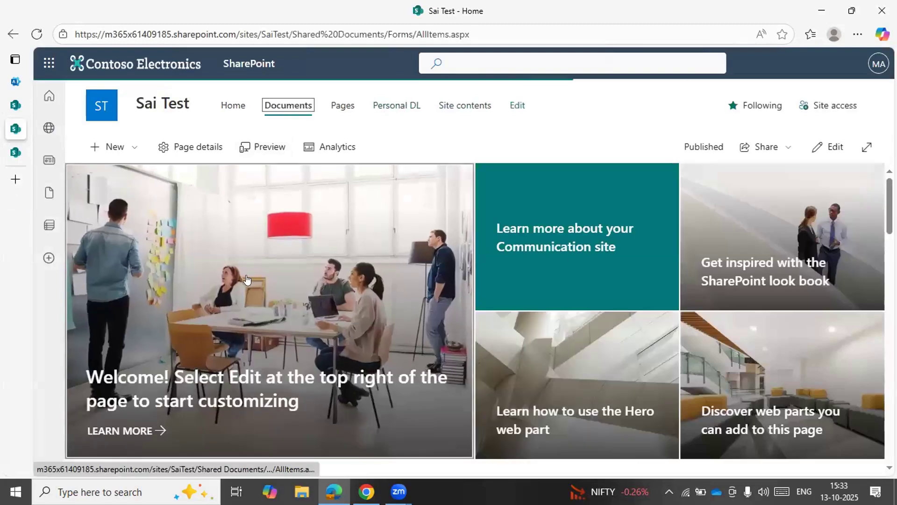
Check the Sai Test site's external sharing level, default sharing link type and default link permission in the admin center
left_click(16, 106)
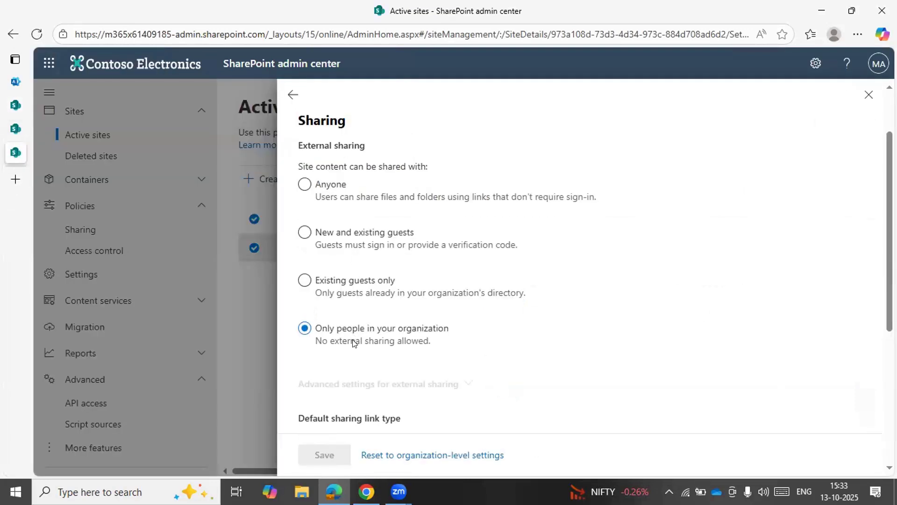
scroll(354, 344, "down", 5)
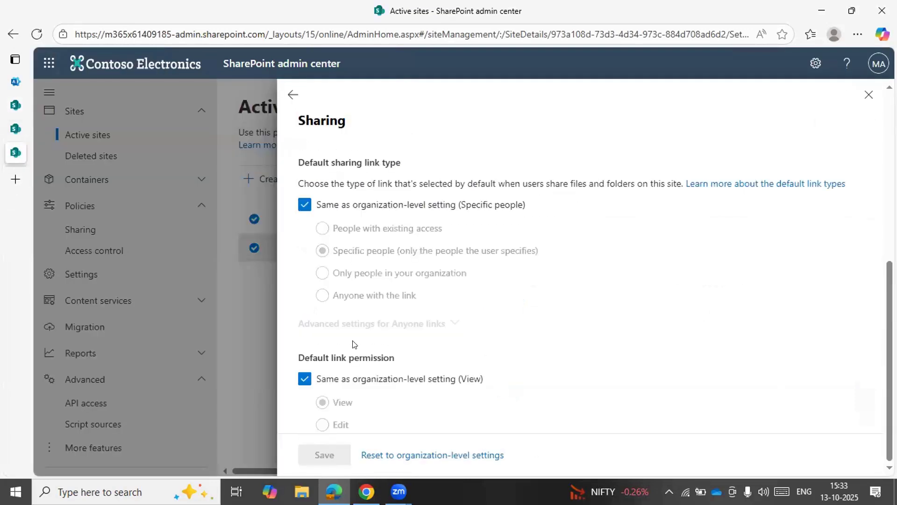
scroll(458, 179, "up", 5)
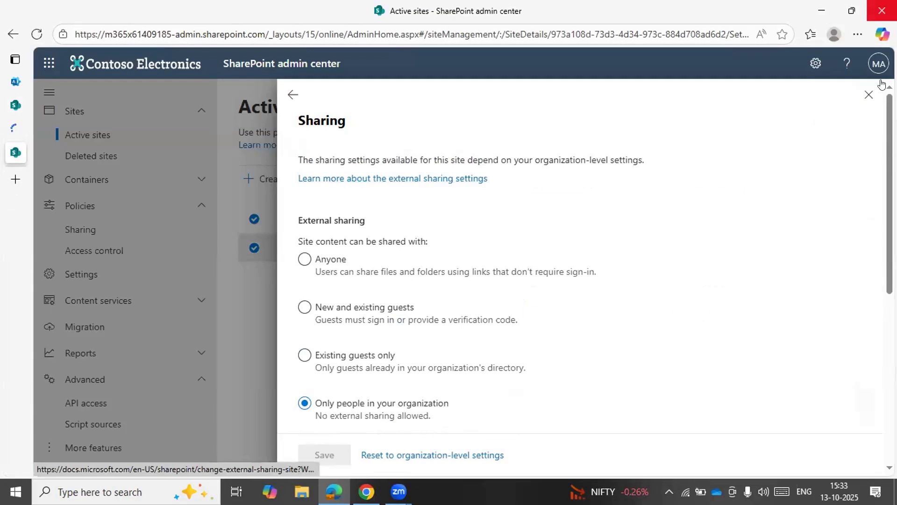
Open the link settings for sharing folder "2" in the Documents library and review who the link can work for
left_click(3, 121)
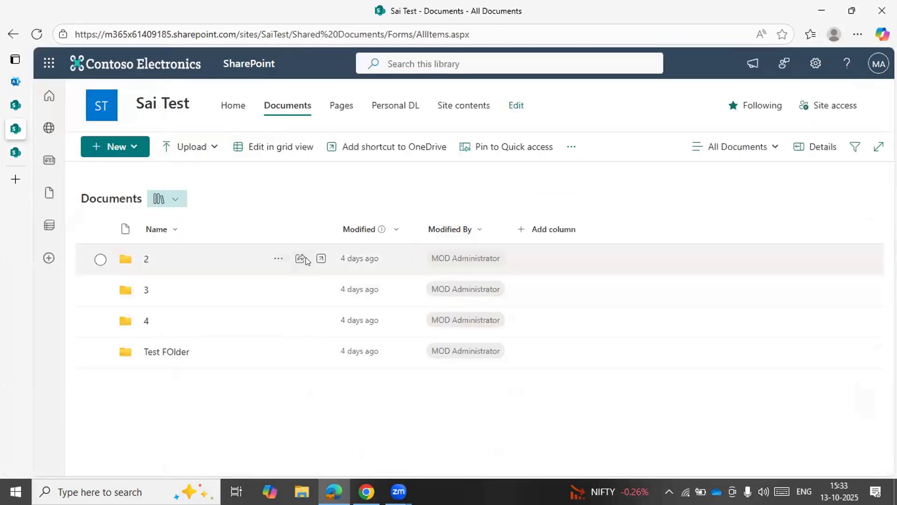
left_click(301, 258)
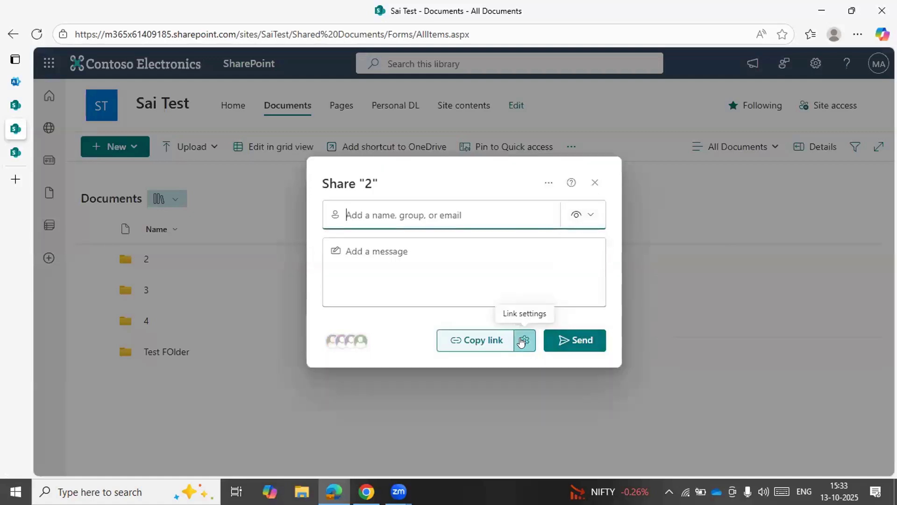
left_click(522, 342)
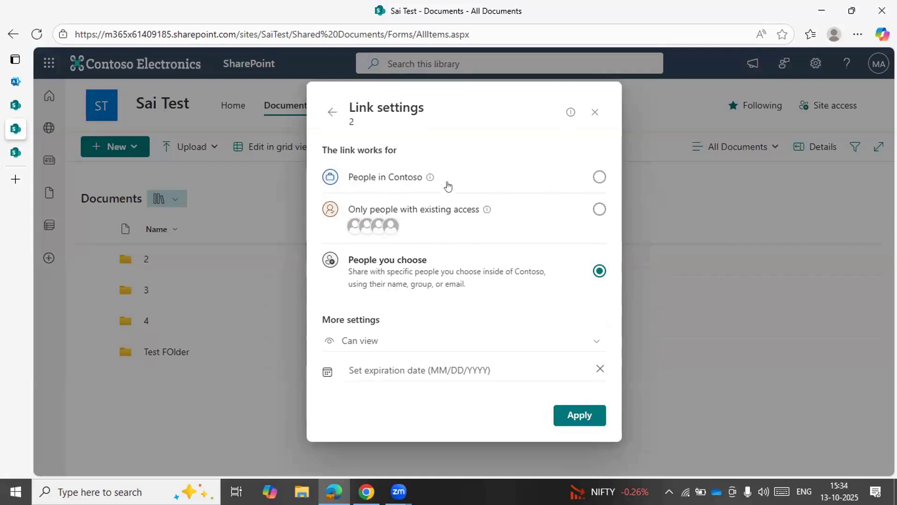
Return to the Sai Test site's sharing settings in the admin center and compare its external sharing levels with the folder's link options
mouse_move(44, 96)
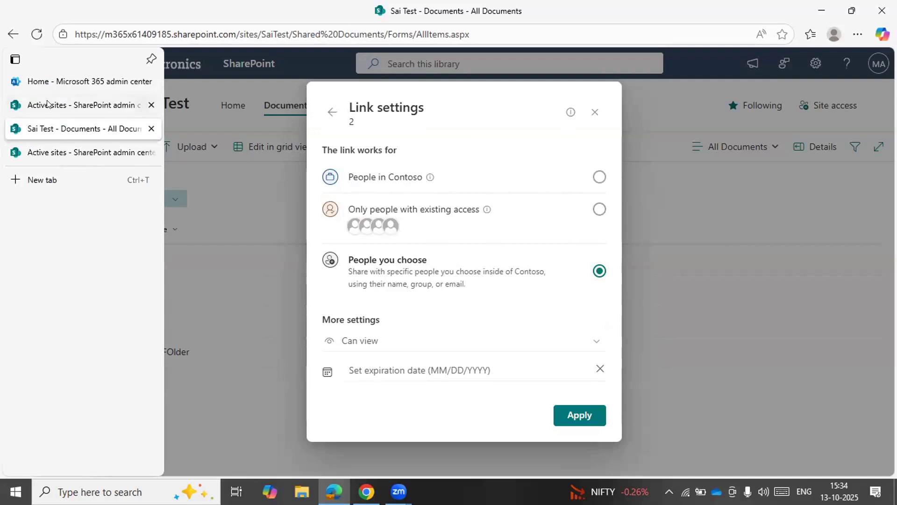
left_click(47, 104)
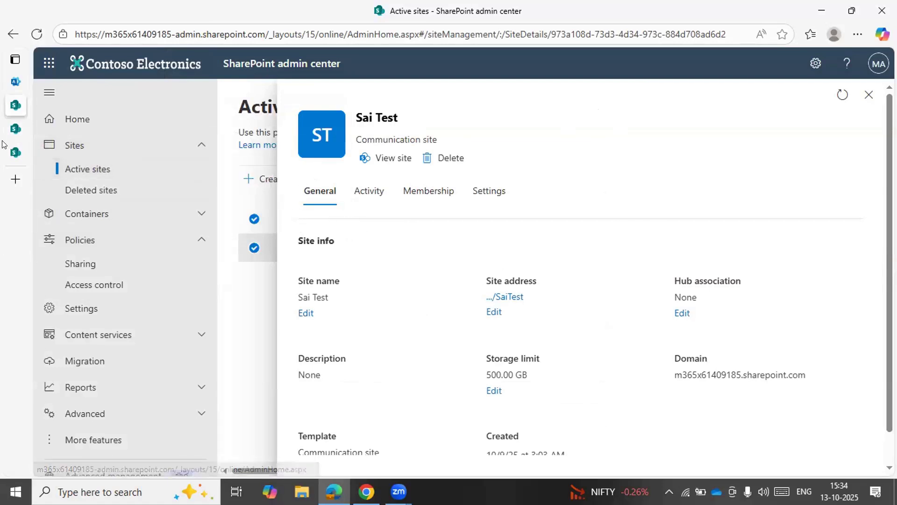
left_click(18, 154)
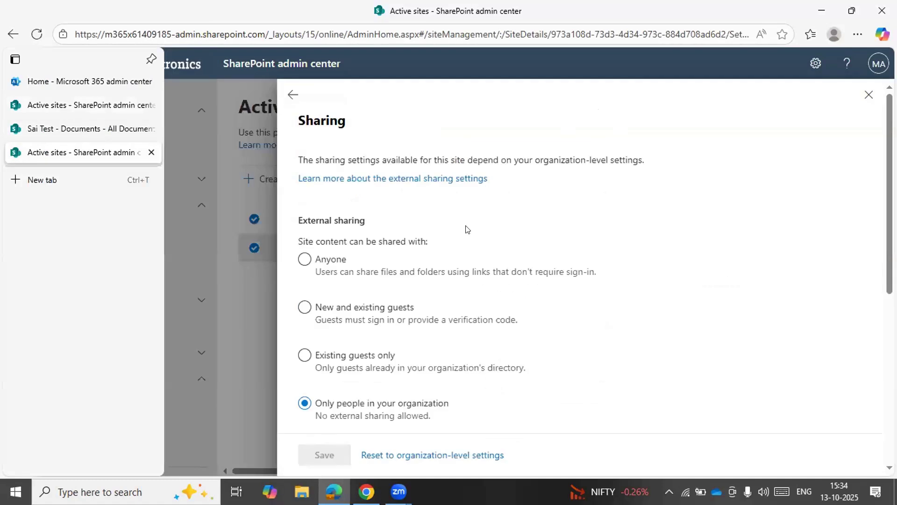
scroll(466, 230, "down", 1)
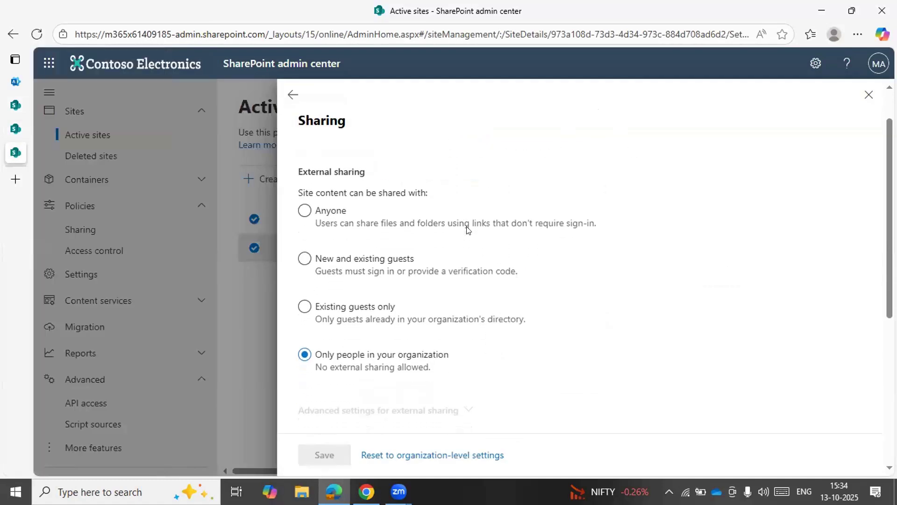
scroll(466, 229, "up", 1)
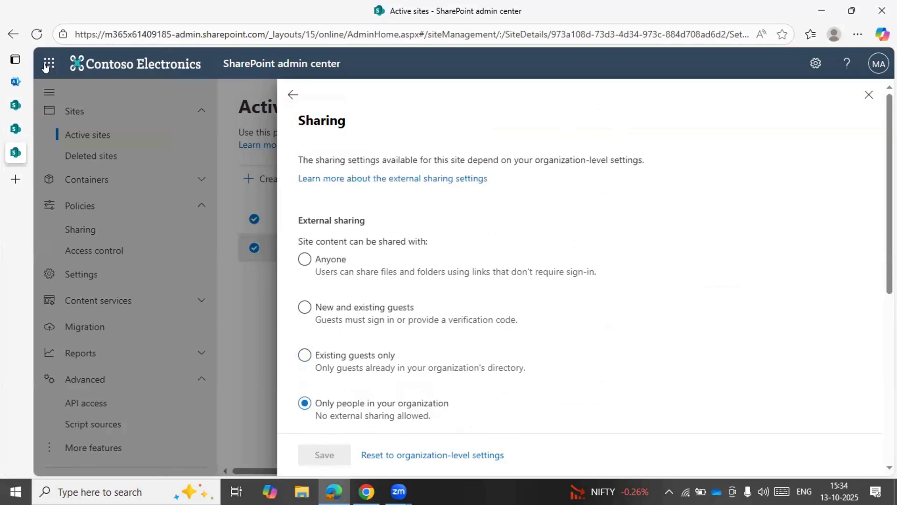
Open the organization-level Sharing policy and examine its external sharing levels and default file and folder link type
left_click(15, 105)
left_click(145, 266)
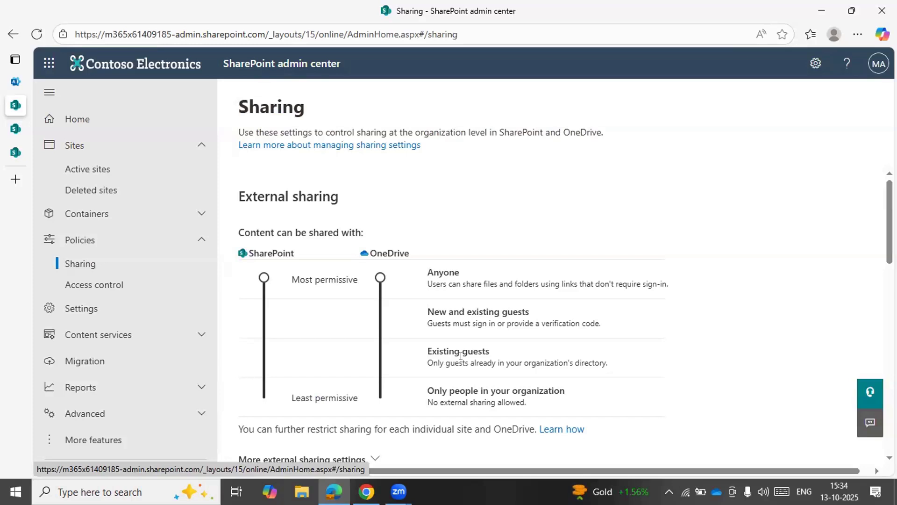
scroll(461, 356, "down", 3)
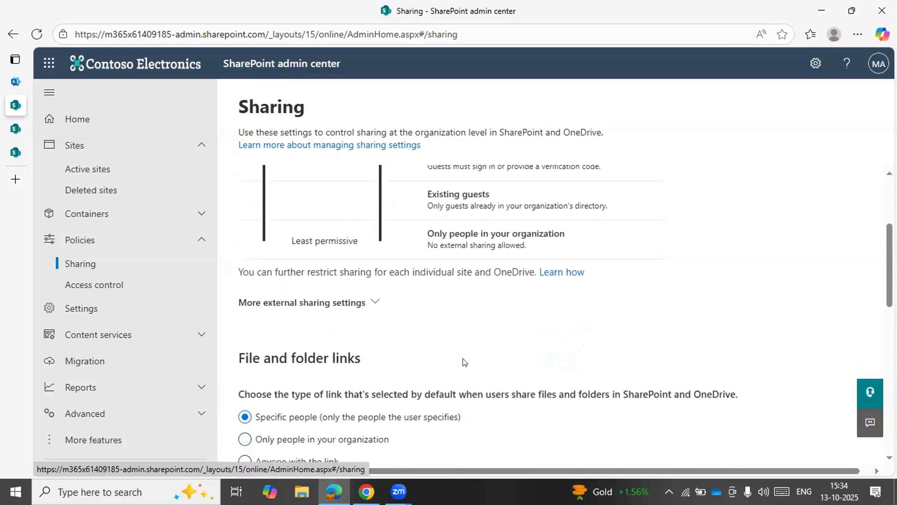
Compare the organization-level external sharing levels for SharePoint and OneDrive with the Sai Test site's own external sharing levels
scroll(401, 333, "down", 1)
scroll(401, 334, "up", 4)
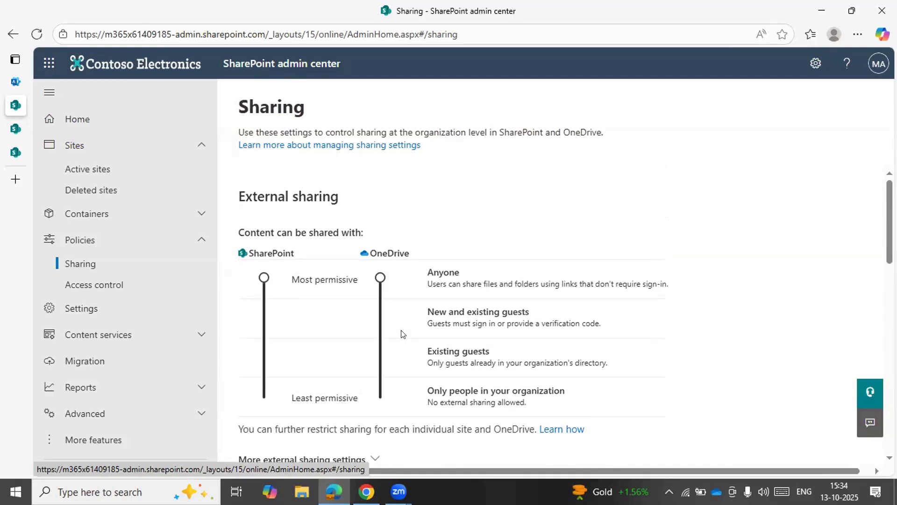
mouse_move(14, 193)
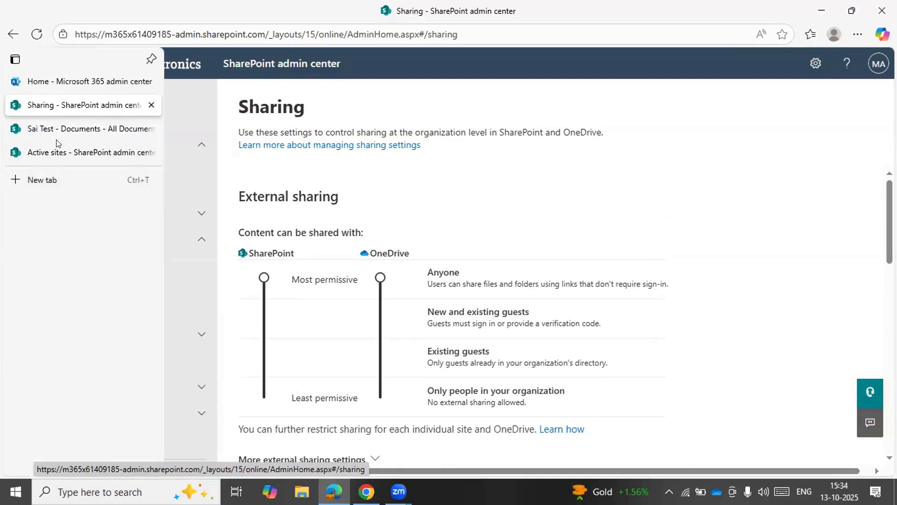
left_click(56, 153)
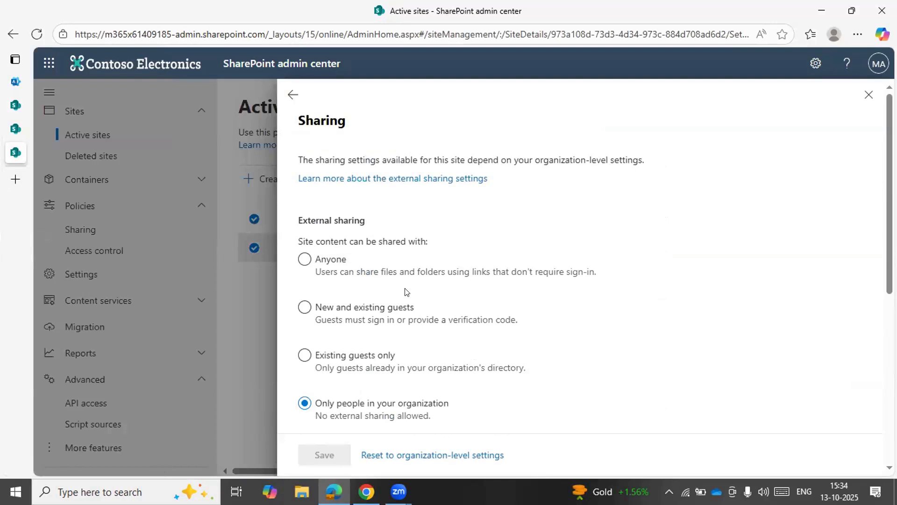
left_click(16, 106)
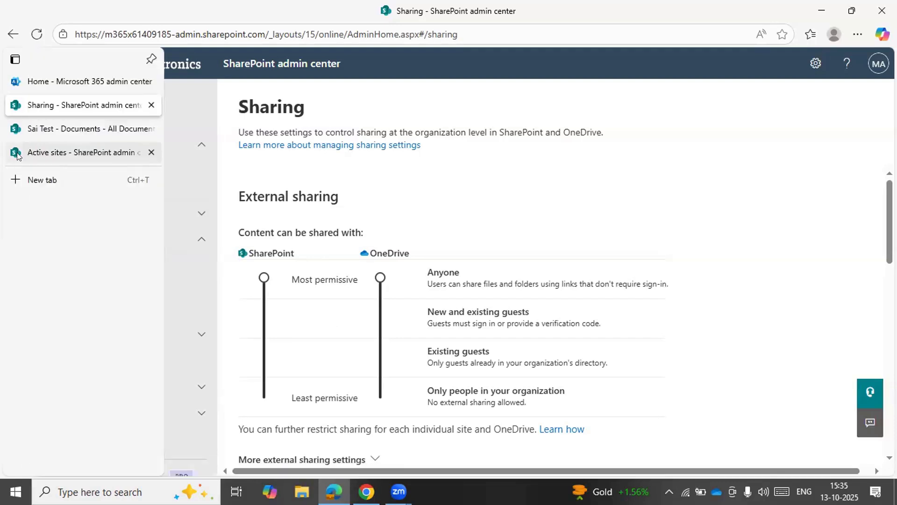
left_click(16, 154)
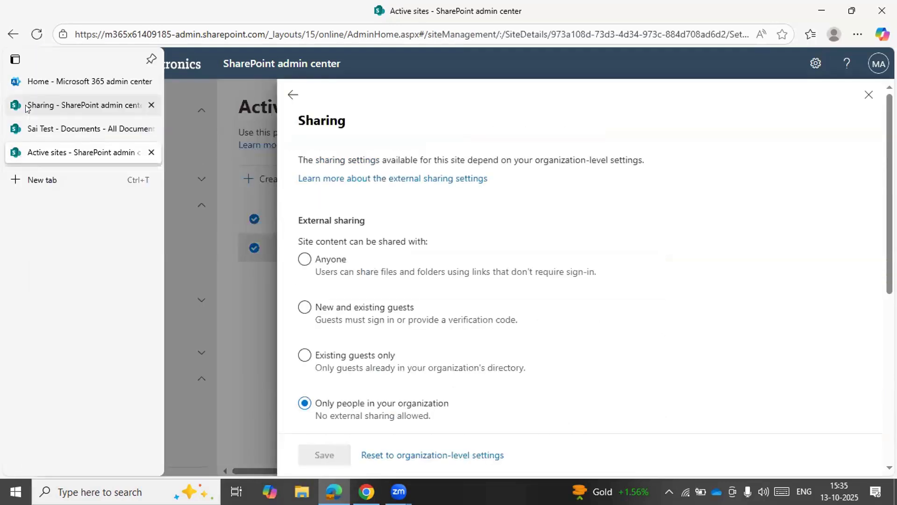
left_click(25, 107)
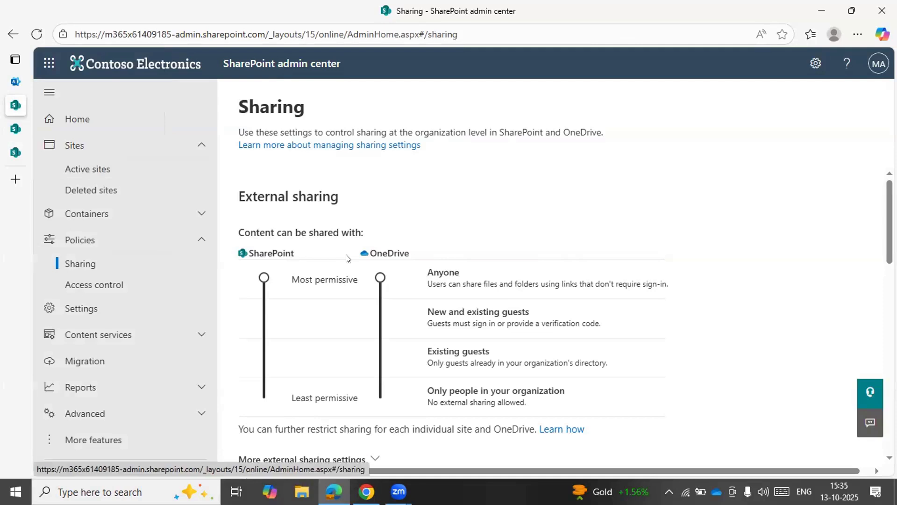
left_click(17, 151)
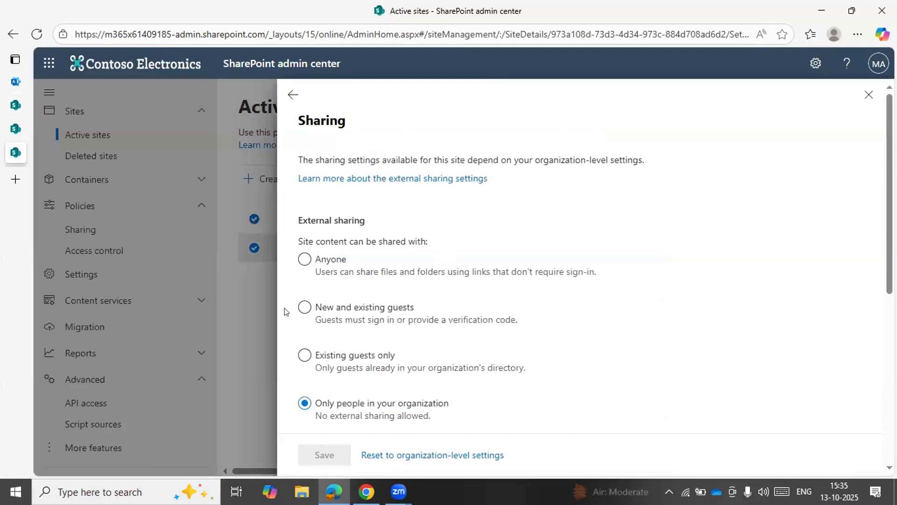
Try Only people in your organization as the site's default sharing link type instead of the organization-level setting
scroll(286, 311, "down", 1)
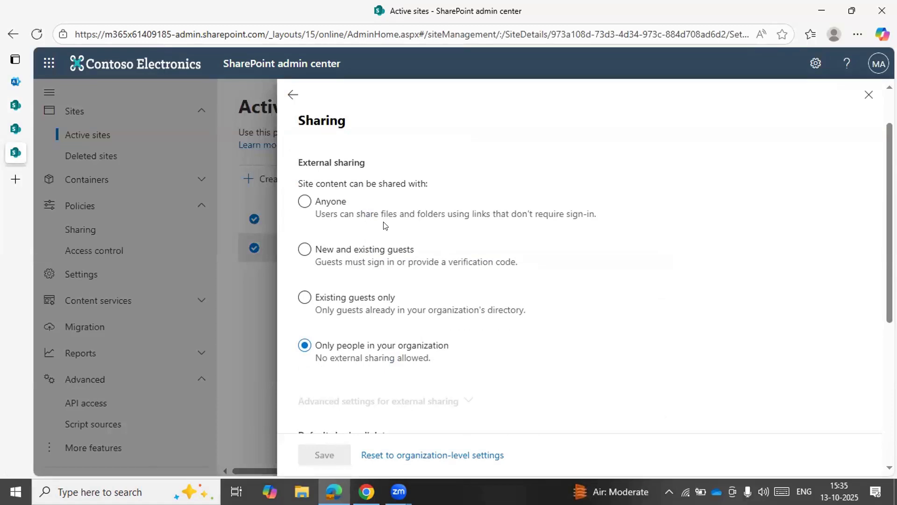
scroll(383, 225, "down", 2)
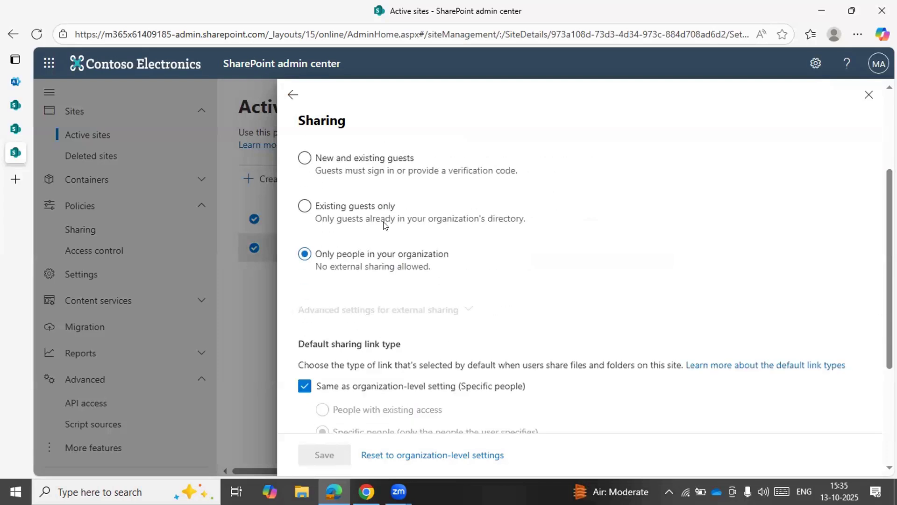
scroll(383, 225, "down", 2)
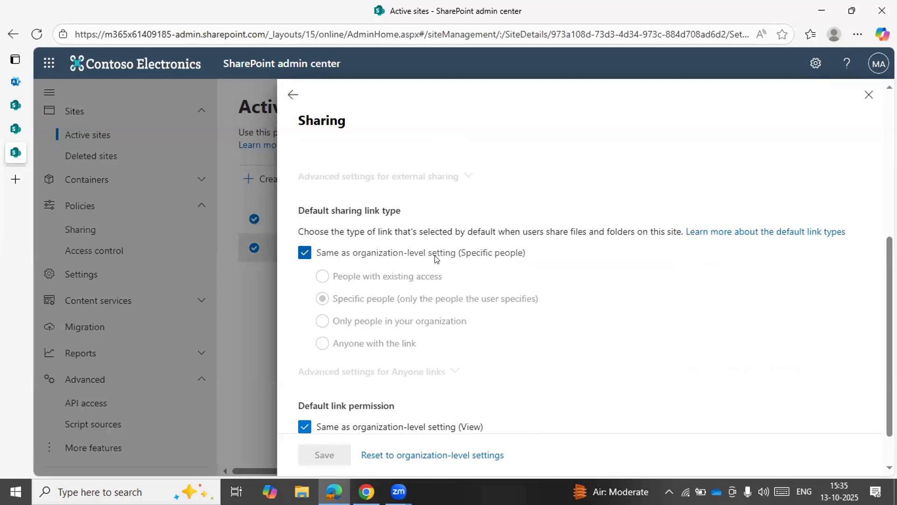
scroll(437, 256, "down", 1)
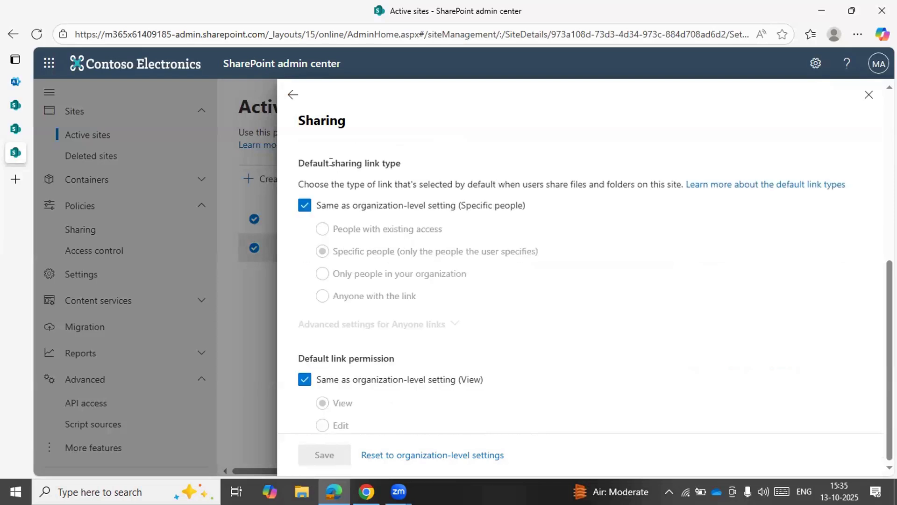
left_click(331, 205)
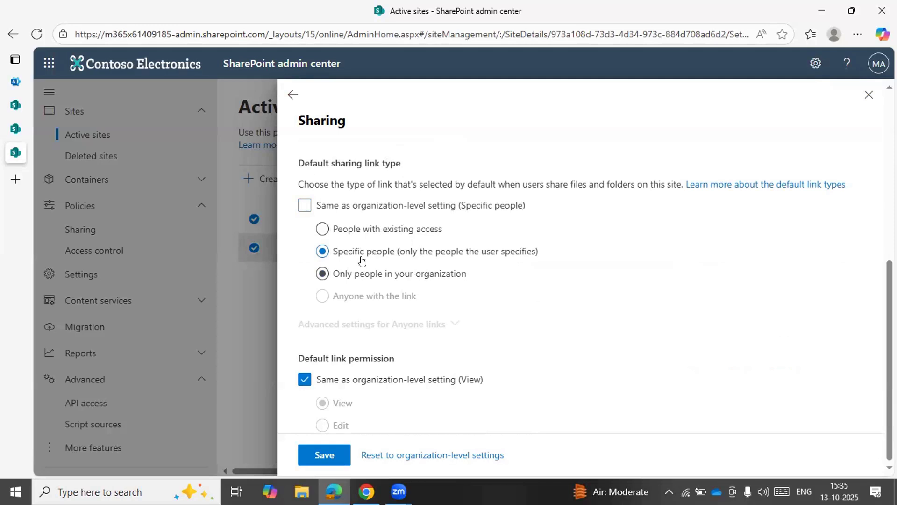
left_click(339, 278)
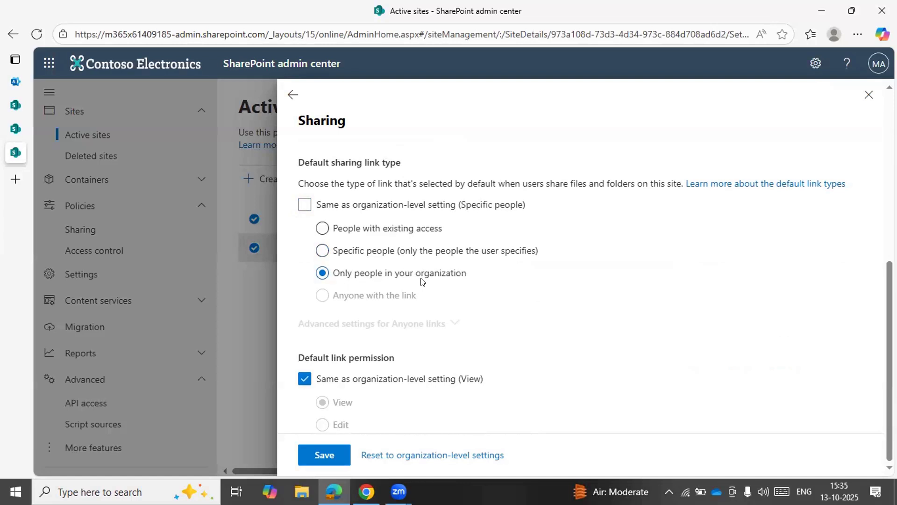
left_click(303, 206)
scroll(407, 335, "up", 1)
scroll(407, 334, "down", 1)
scroll(407, 334, "up", 8)
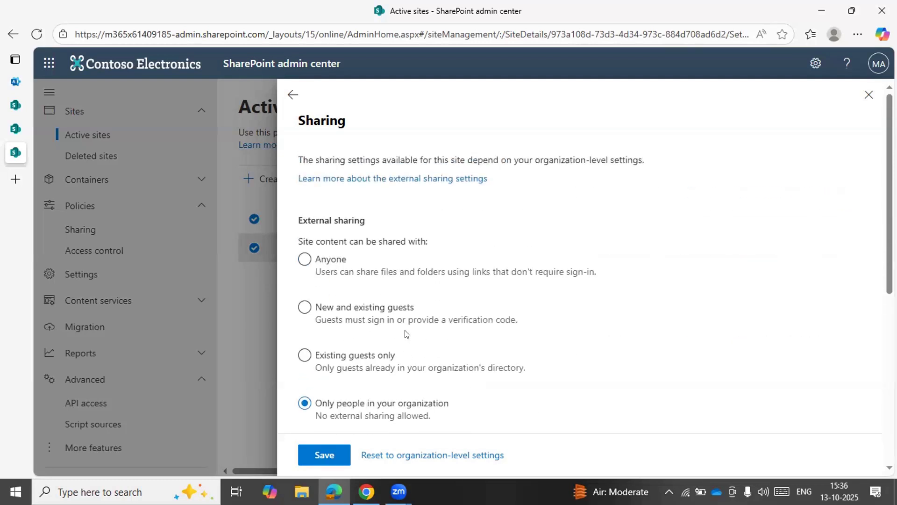
Set the site's external sharing to Anyone and stop its default sharing link type from following the organization-level setting
scroll(406, 333, "down", 1)
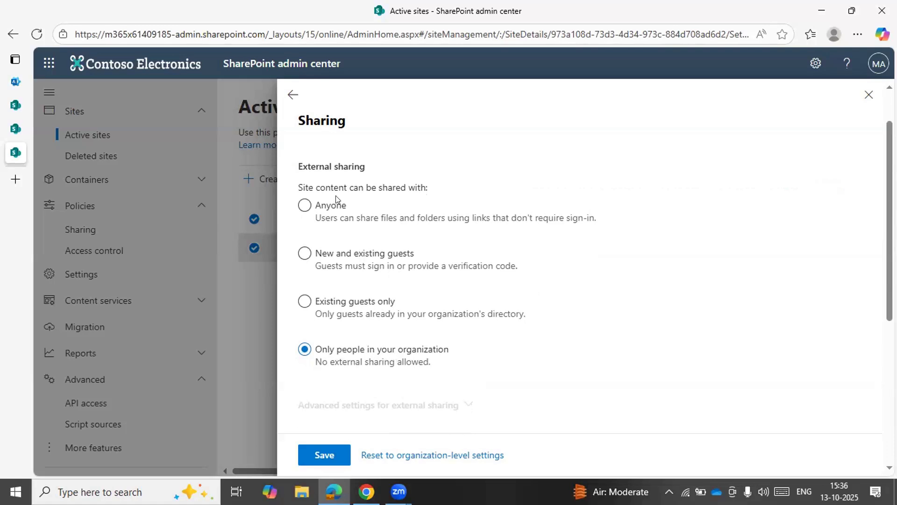
left_click(329, 205)
scroll(329, 205, "down", 5)
left_click(304, 204)
scroll(299, 290, "up", 2)
scroll(403, 236, "up", 1)
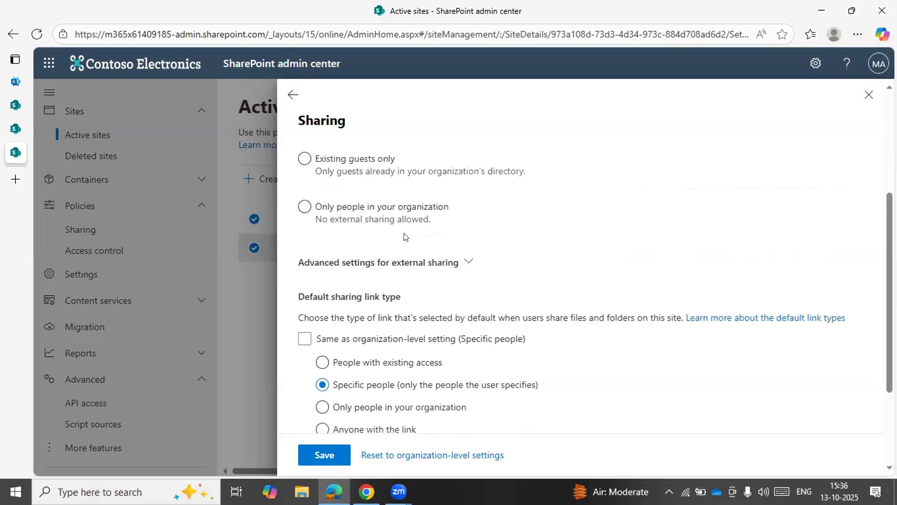
In the site's advanced external sharing settings, try limiting sharing by domain and stop guest access expiration from following the organization-level setting
left_click(415, 260)
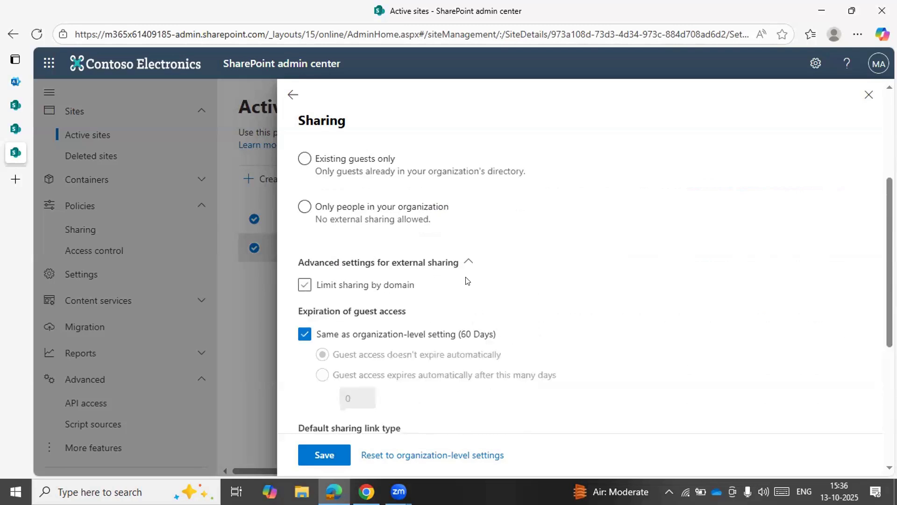
scroll(466, 279, "down", 2)
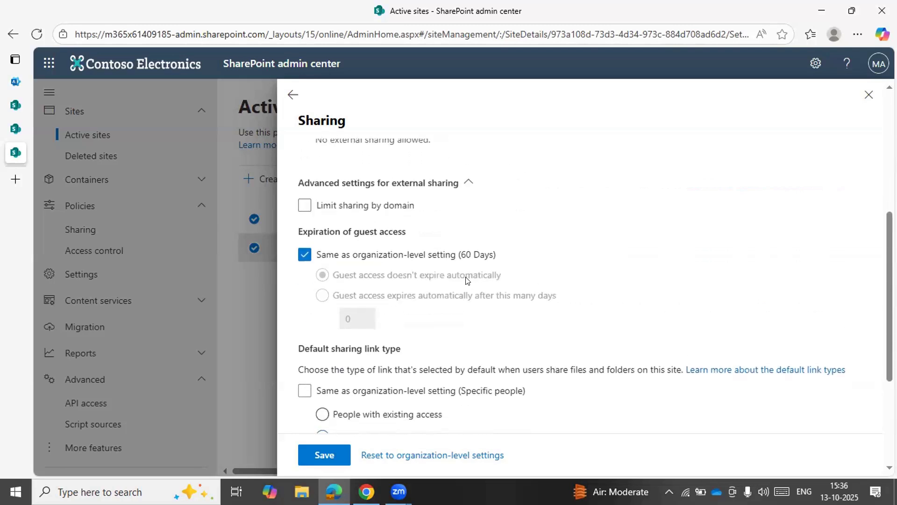
scroll(466, 280, "up", 3)
scroll(466, 279, "down", 3)
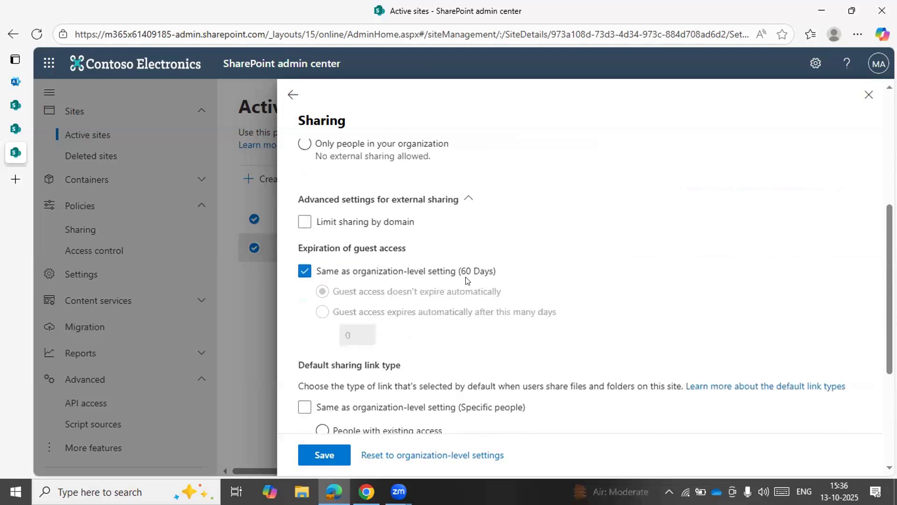
left_click(390, 223)
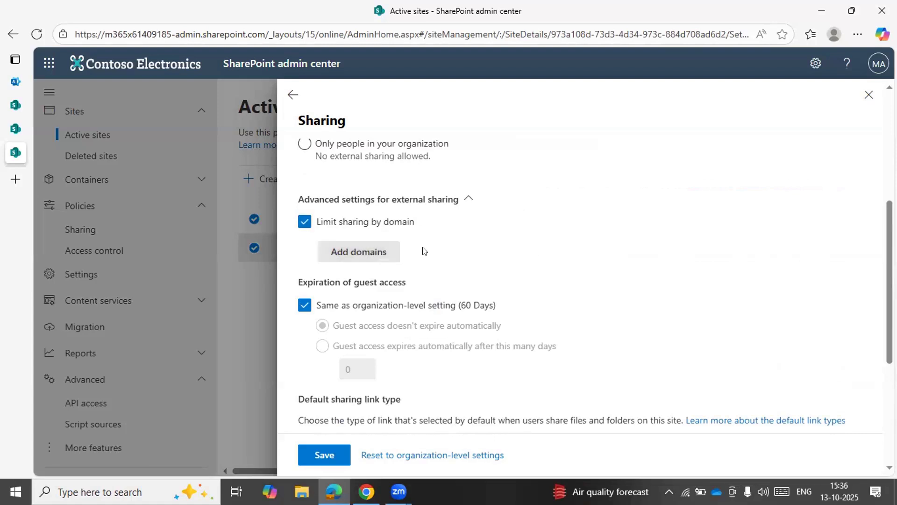
scroll(423, 251, "down", 2)
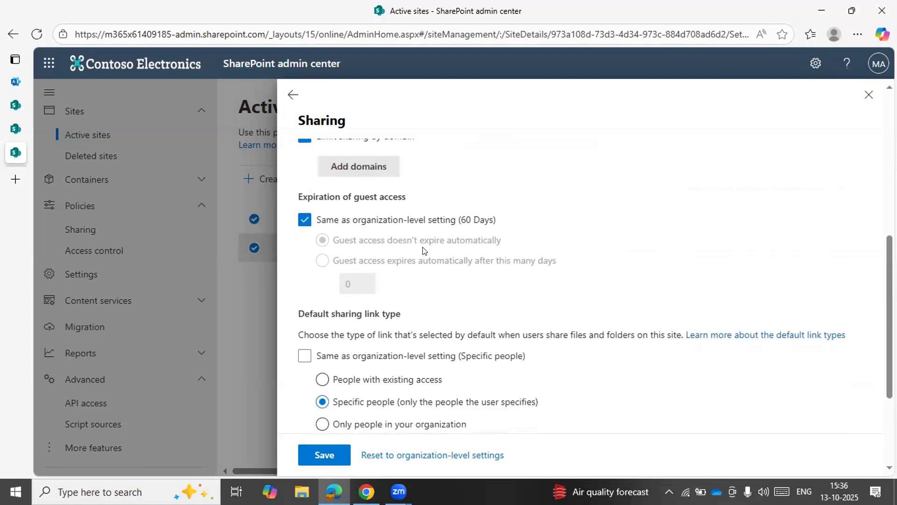
left_click(414, 219)
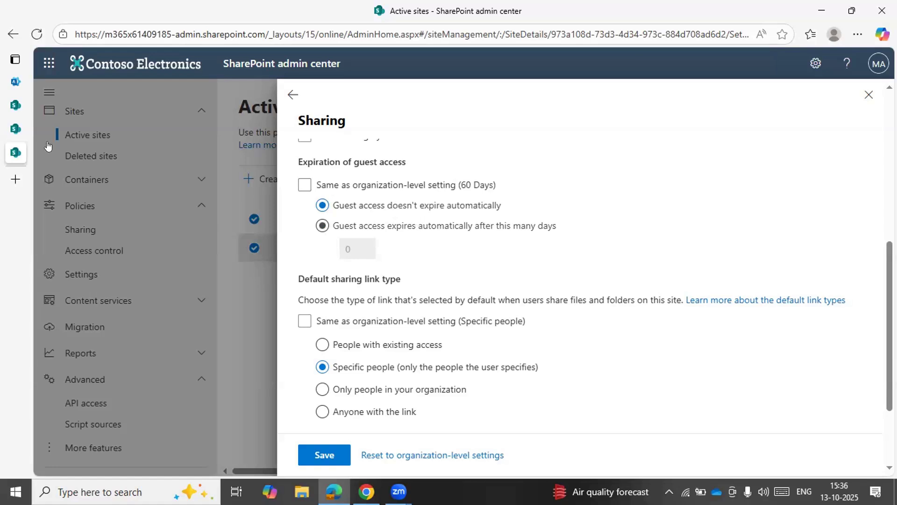
Examine the organization-level file and folder link defaults and the additional external sharing settings, including guest access expiration
left_click(15, 105)
scroll(312, 304, "down", 15)
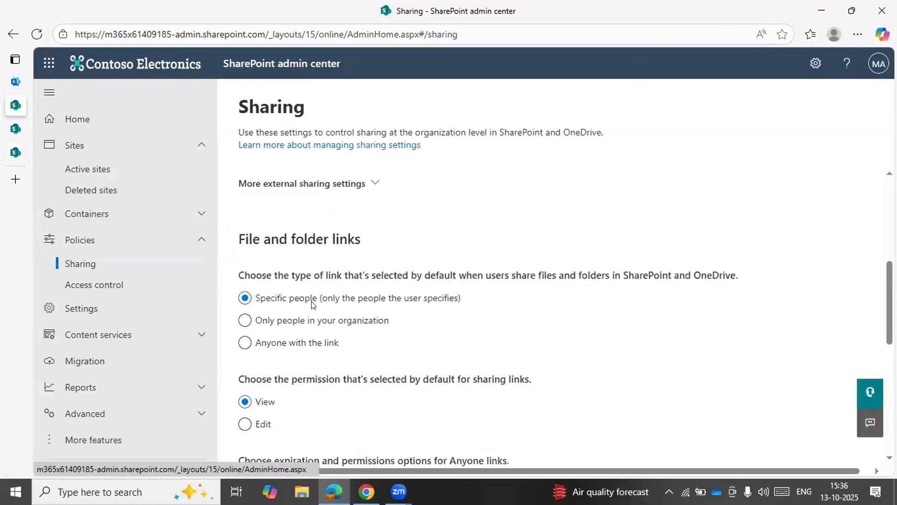
scroll(312, 304, "up", 6)
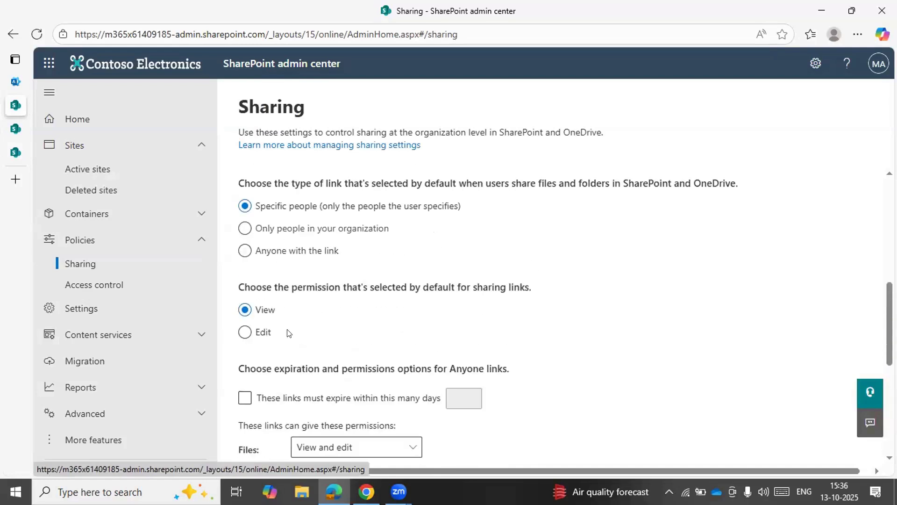
scroll(288, 333, "up", 2)
scroll(289, 332, "up", 1)
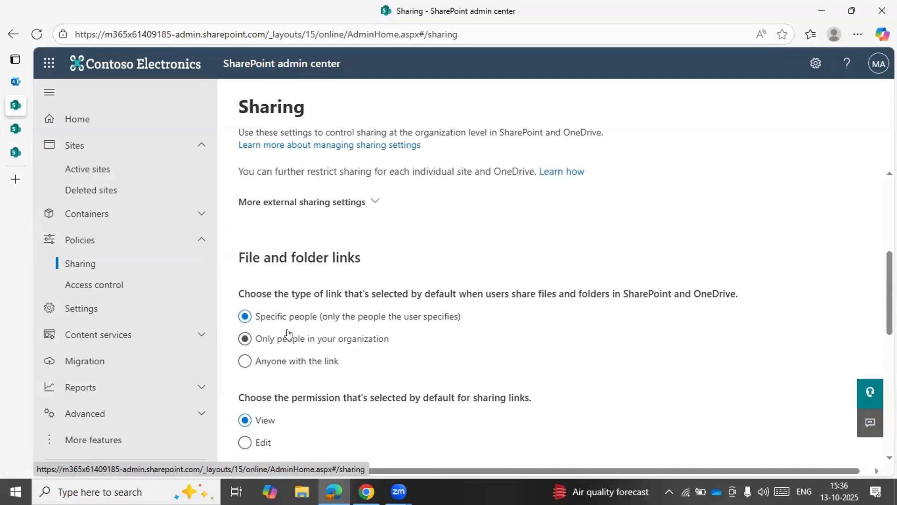
left_click(363, 206)
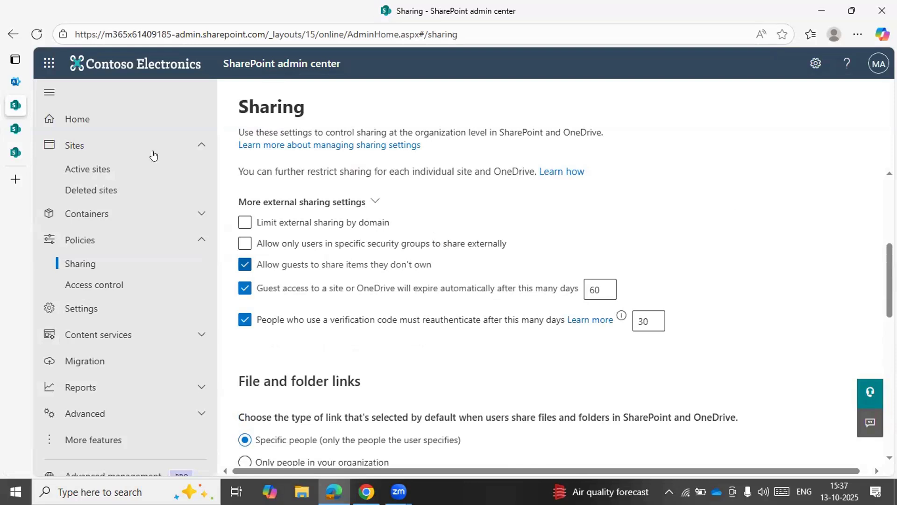
Return to the site's sharing settings and set its Anyone links to expire within 30 days instead of following the organization-level setting
left_click(21, 150)
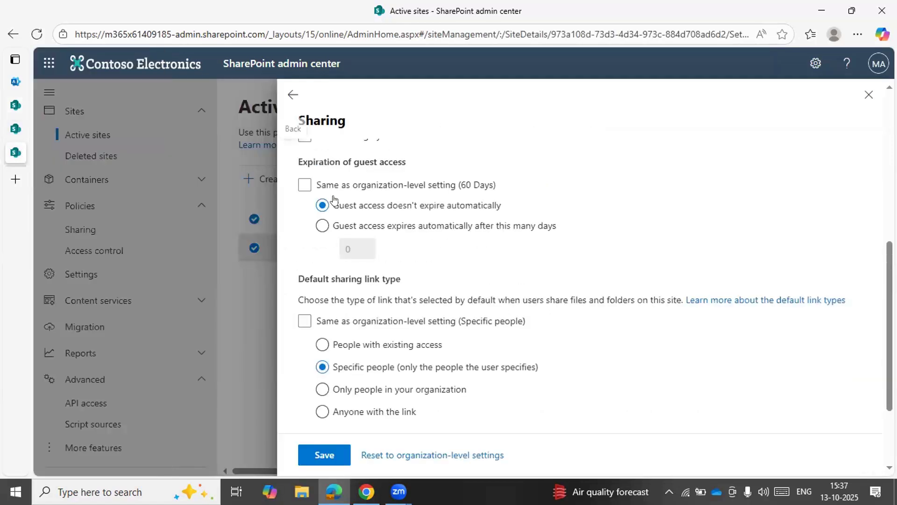
scroll(465, 270, "down", 2)
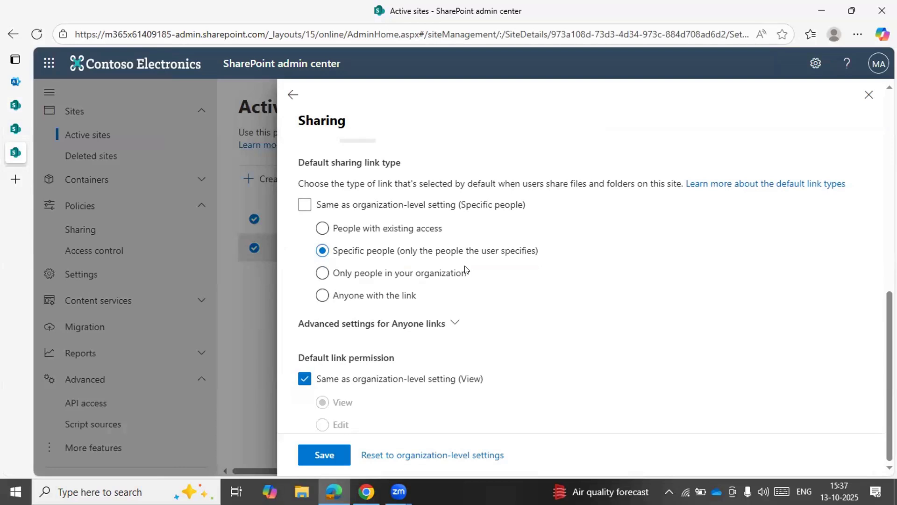
left_click(456, 323)
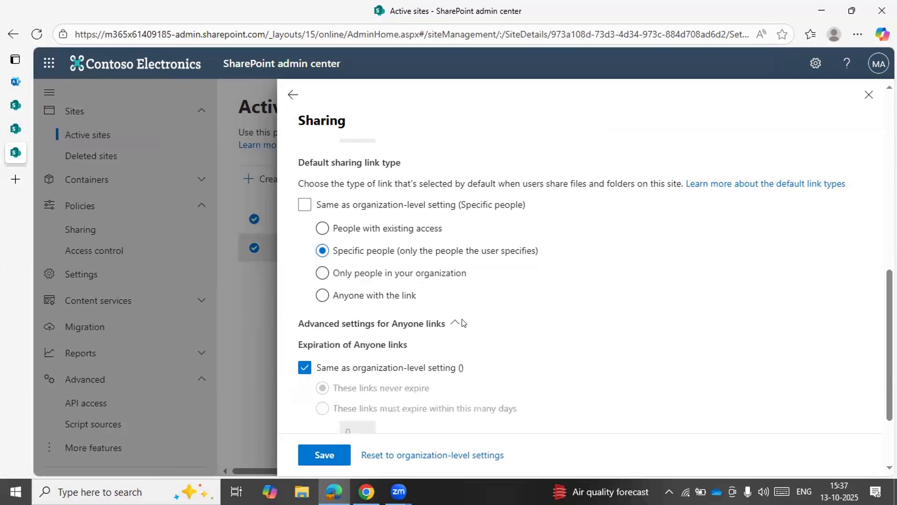
scroll(462, 321, "down", 2)
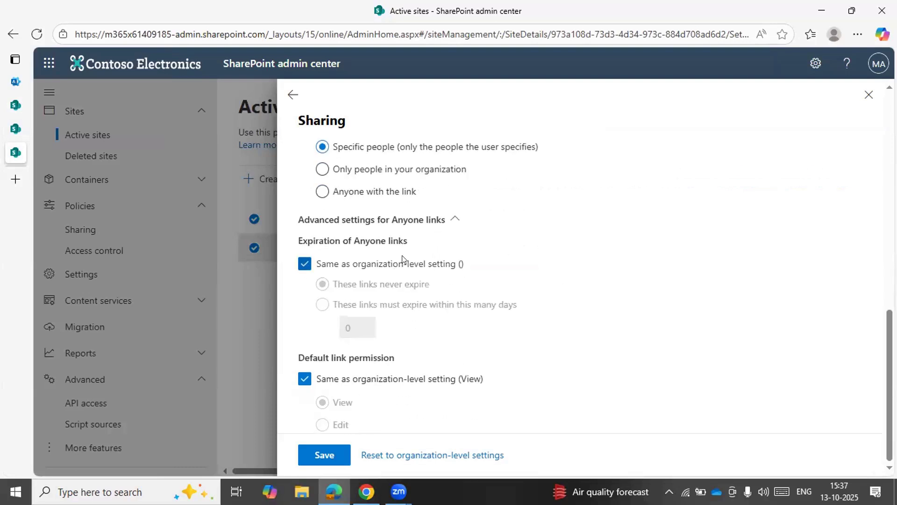
left_click(355, 264)
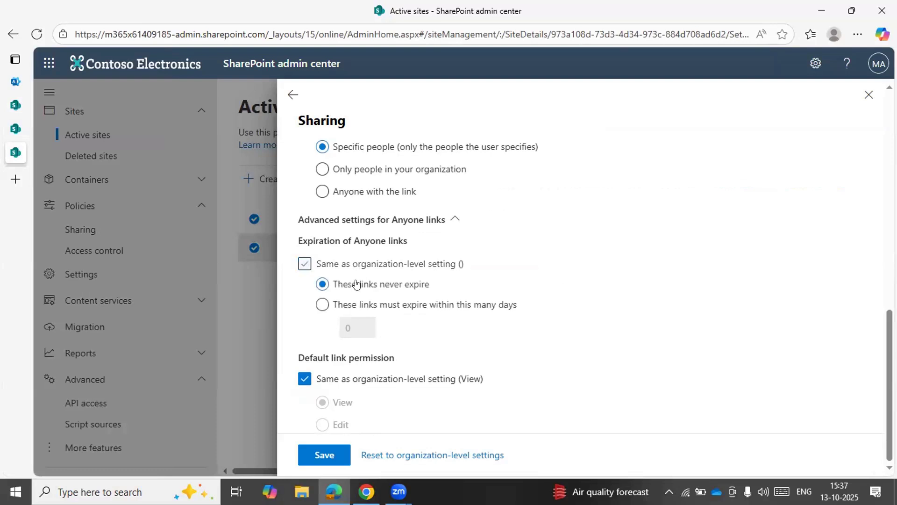
left_click(414, 309)
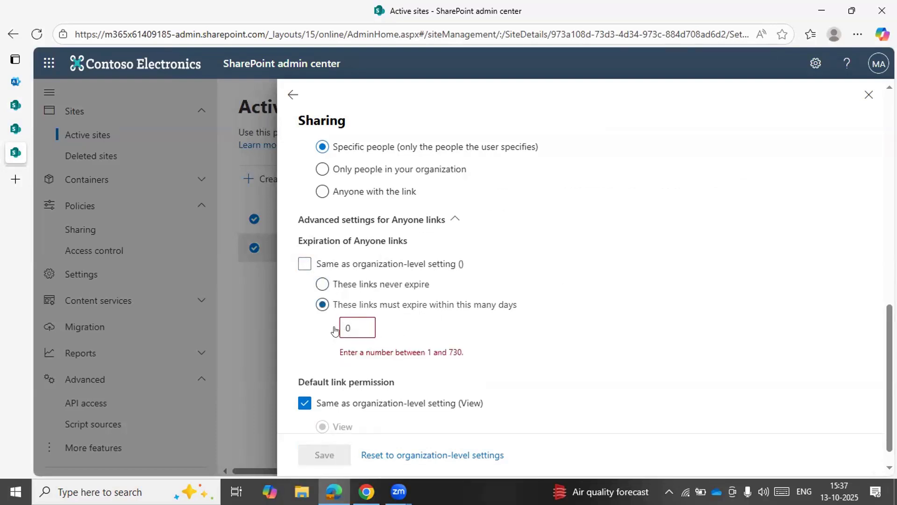
mouse_move(20, 109)
left_click(350, 324)
key("BackSpace")
type("30")
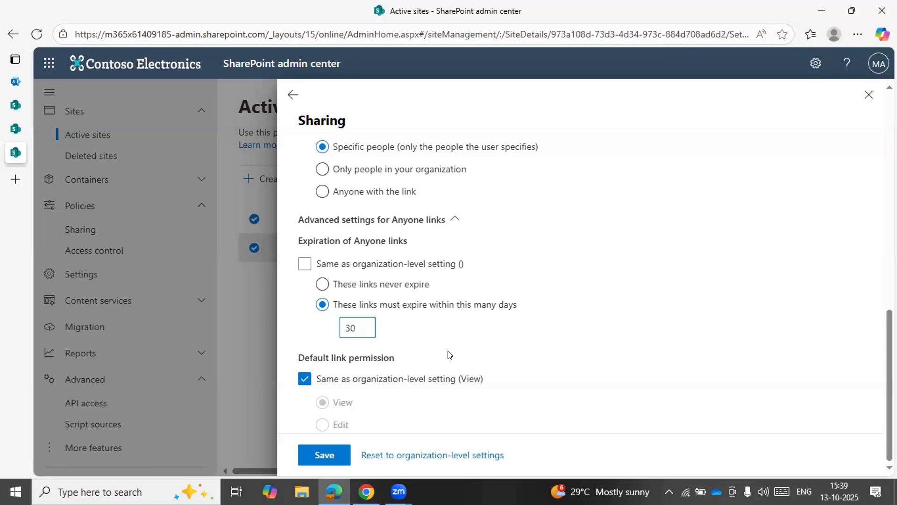
scroll(448, 354, "up", 10)
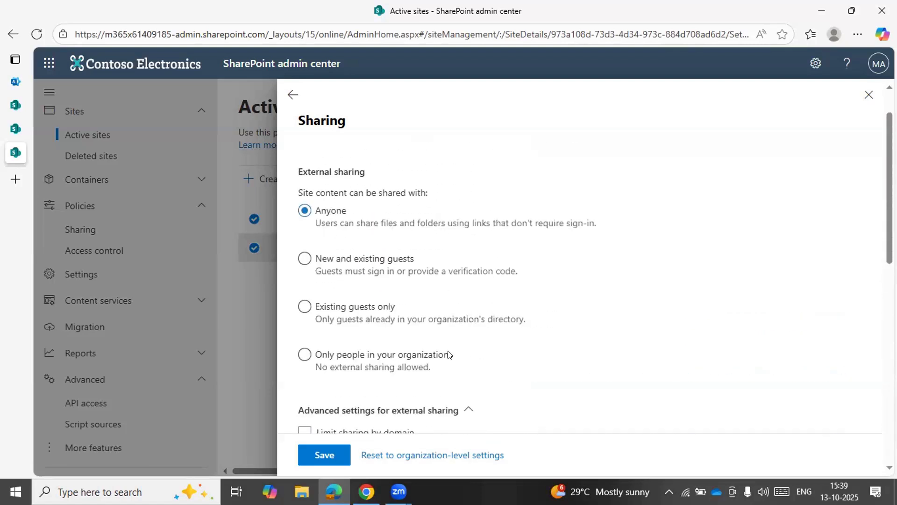
scroll(448, 354, "down", 10)
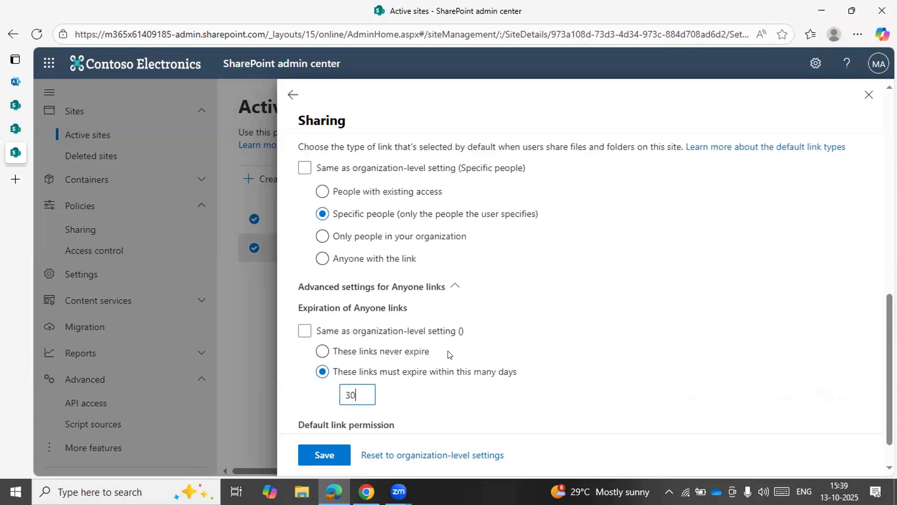
Review the site's default link permission setting and stay in the sharing settings without discarding the unsaved changes
scroll(448, 354, "down", 1)
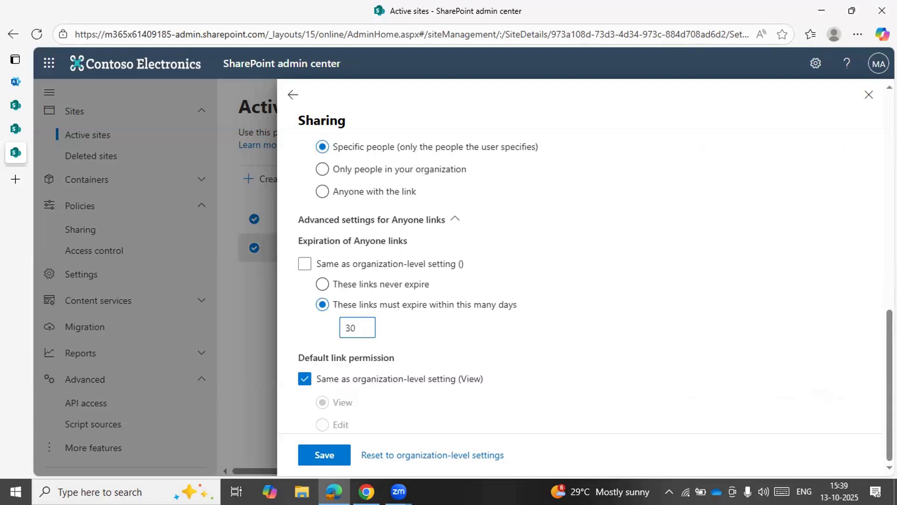
left_click(292, 94)
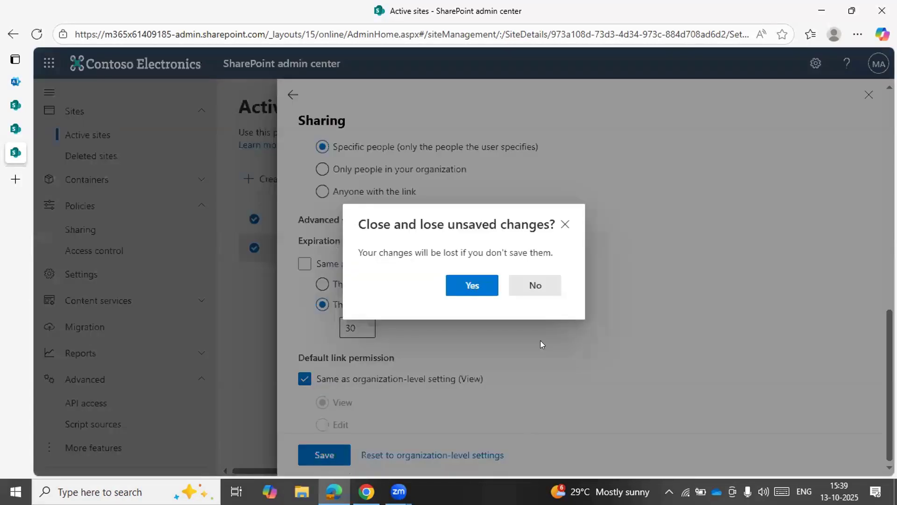
left_click(536, 286)
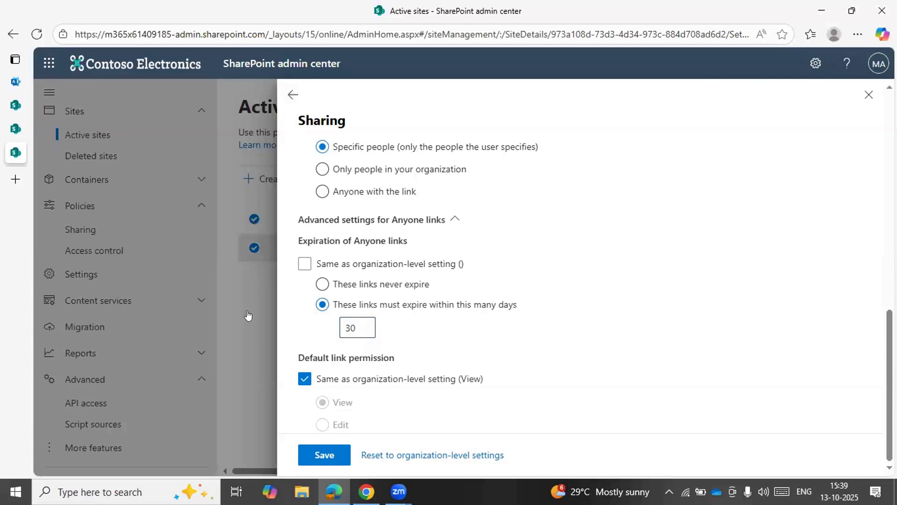
From the Sai Test document library, open the site's advanced permissions settings and view its permission levels
mouse_move(18, 112)
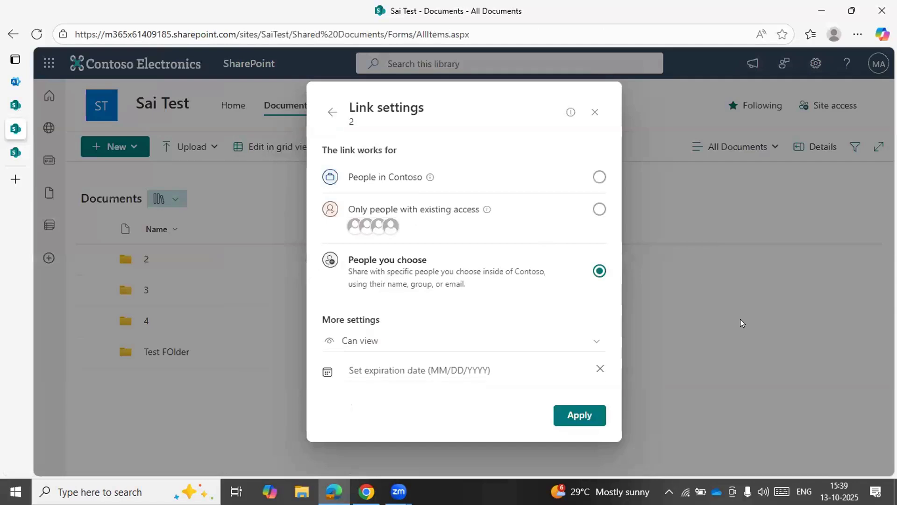
left_click(741, 320)
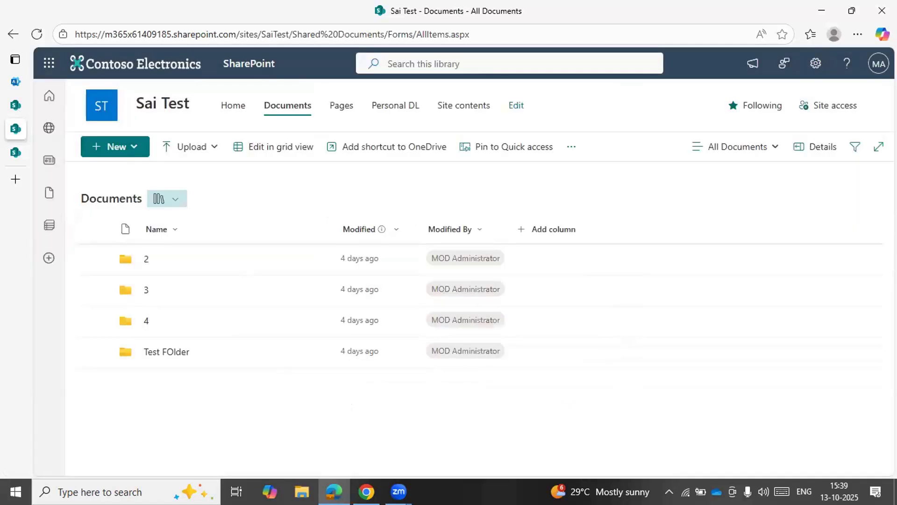
left_click(815, 64)
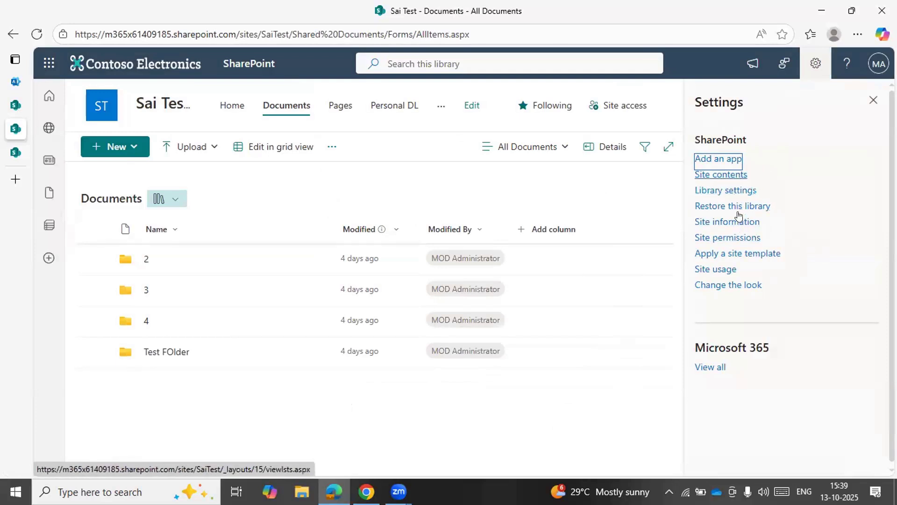
left_click(739, 238)
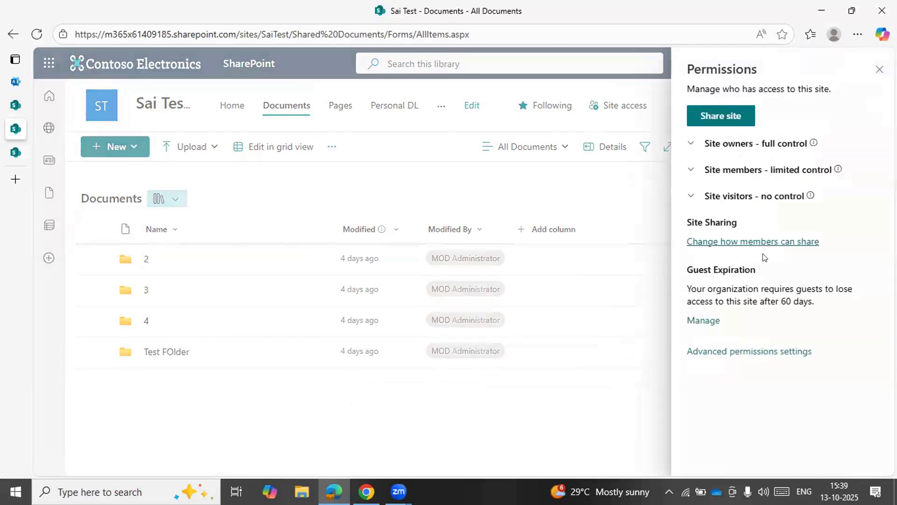
left_click(759, 351)
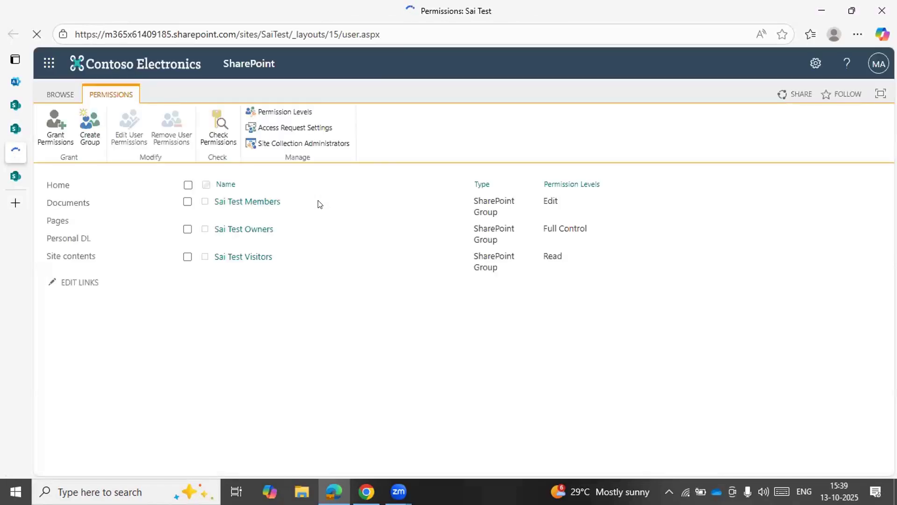
left_click(290, 115)
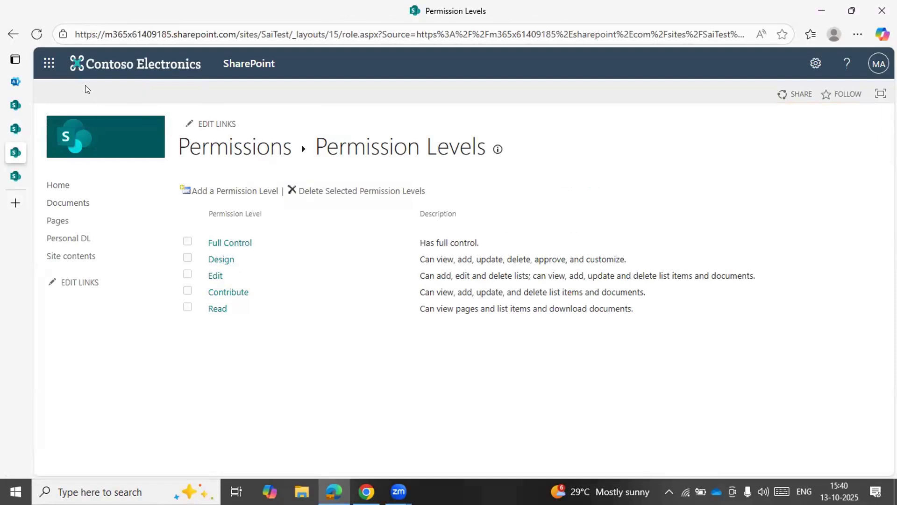
left_click(12, 34)
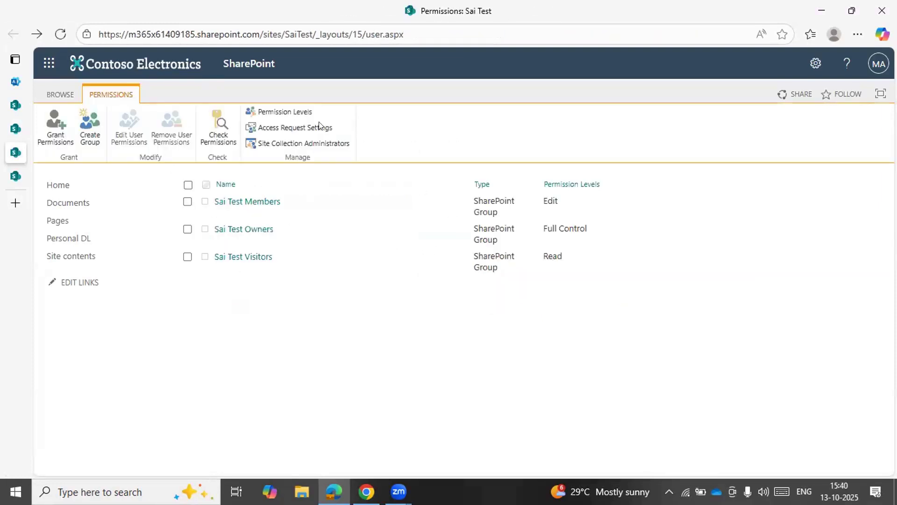
left_click(49, 63)
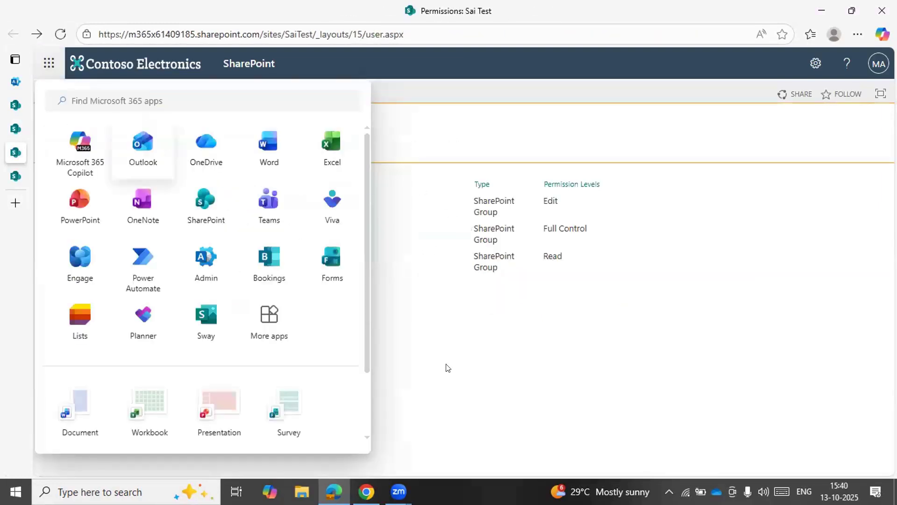
left_click(475, 372)
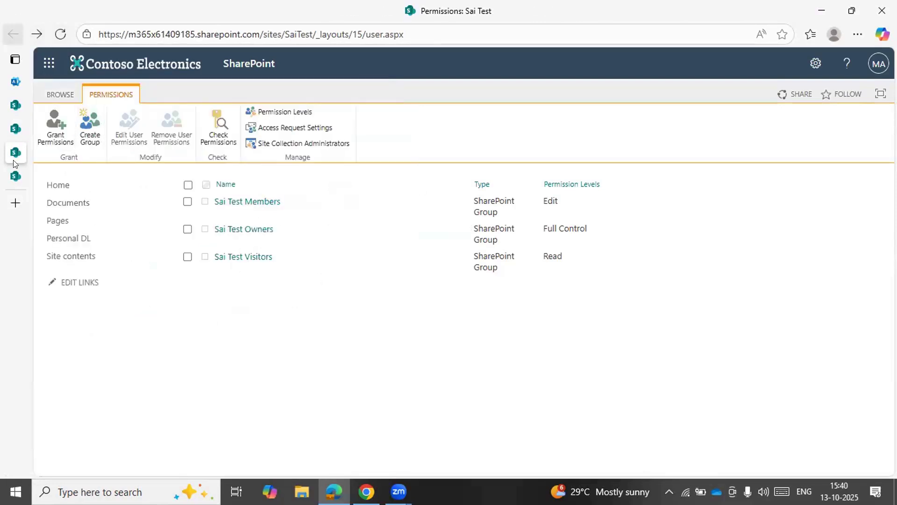
mouse_move(33, 148)
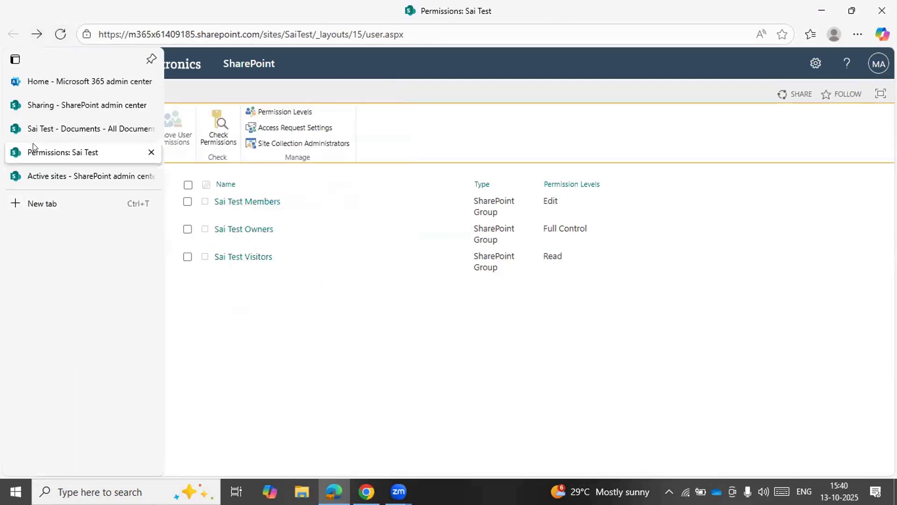
left_click(70, 177)
left_click(116, 154)
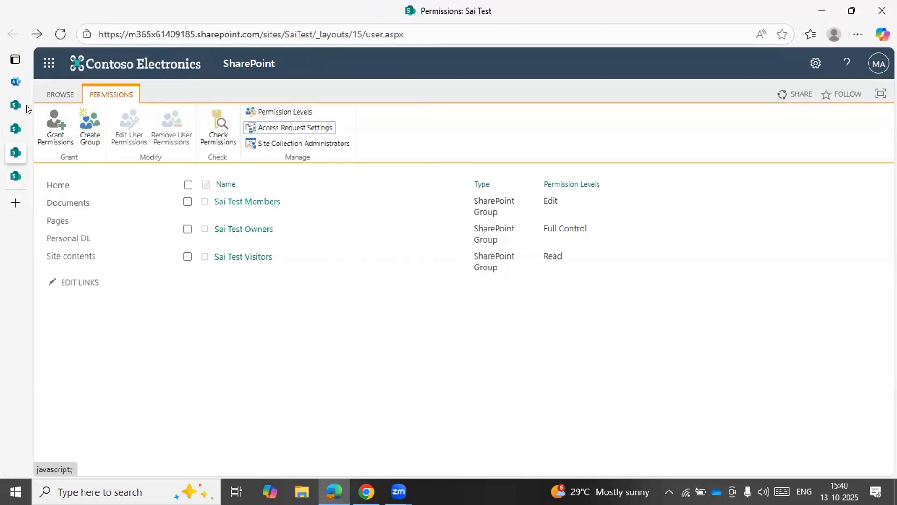
Load the Sai Test home page by cutting the permissions page's address back to /sites/SaiTest/
left_click(124, 35)
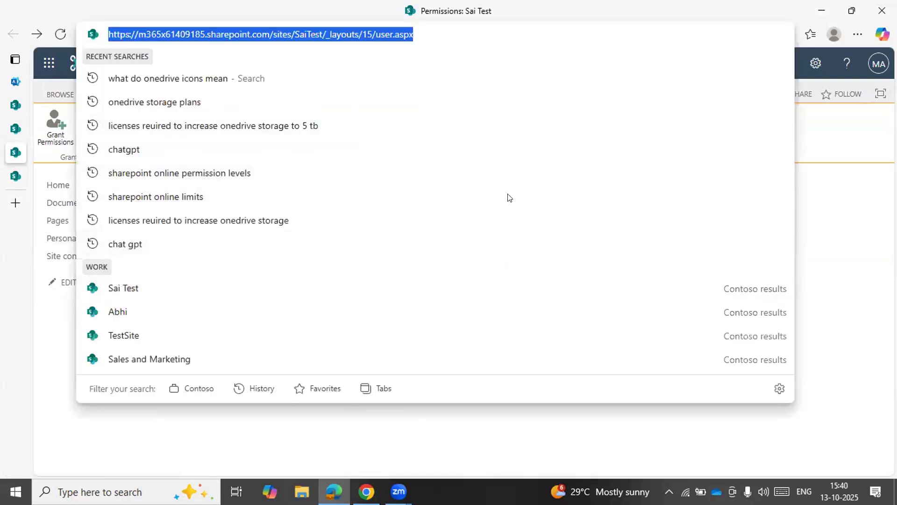
double_click(798, 14)
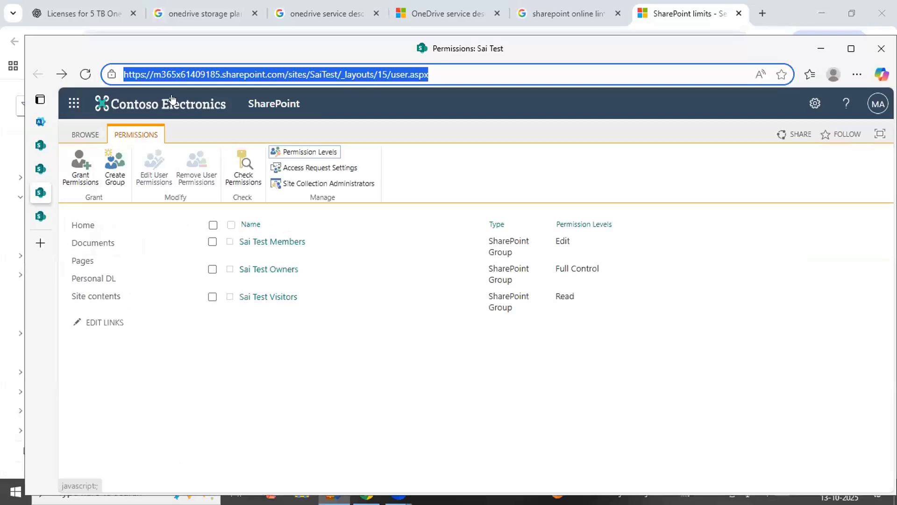
left_click(223, 75)
left_click_drag(336, 70, 710, 90)
key("BackSpace")
key("Return")
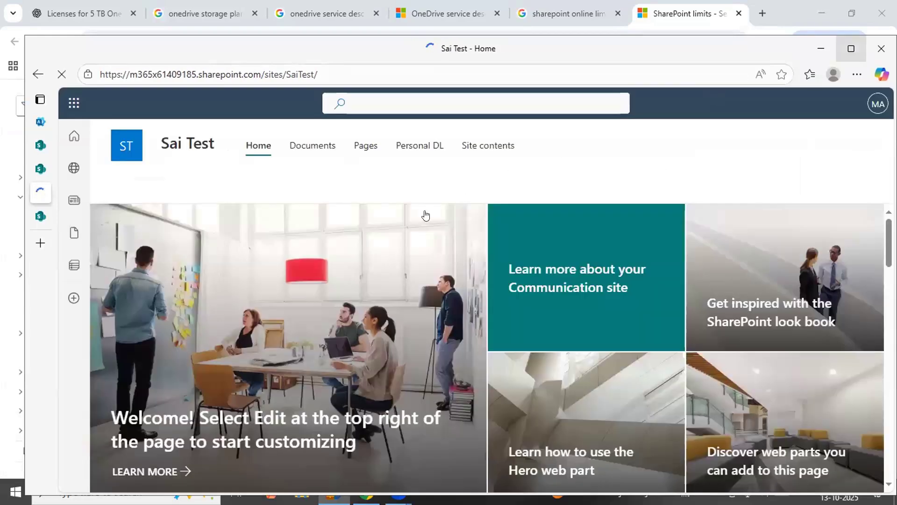
left_click(850, 49)
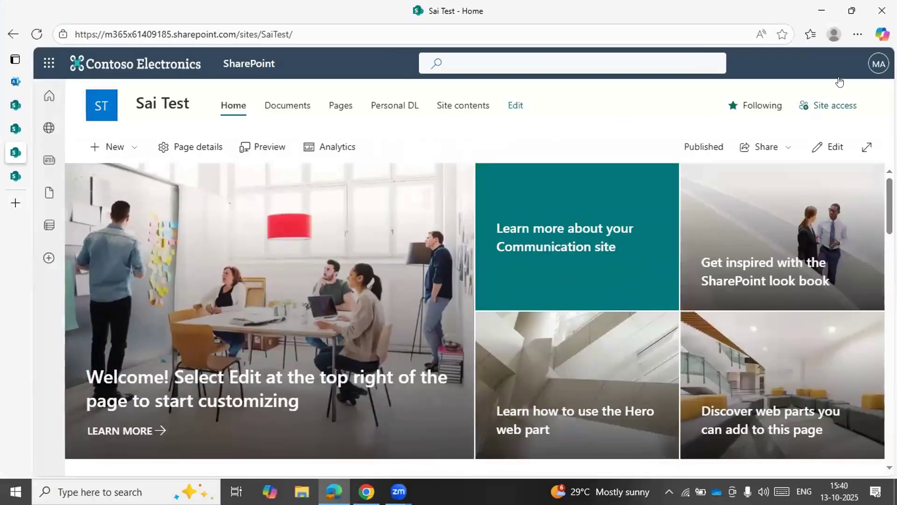
left_click(810, 192)
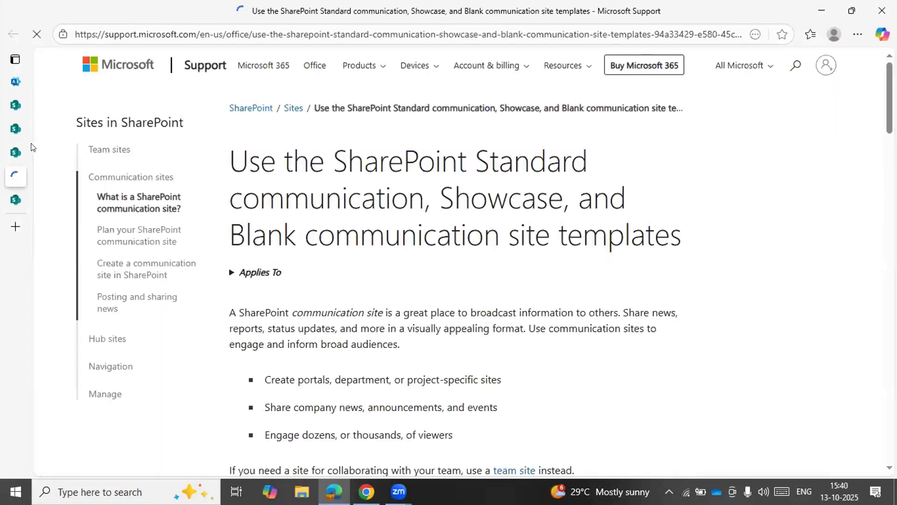
left_click(16, 152)
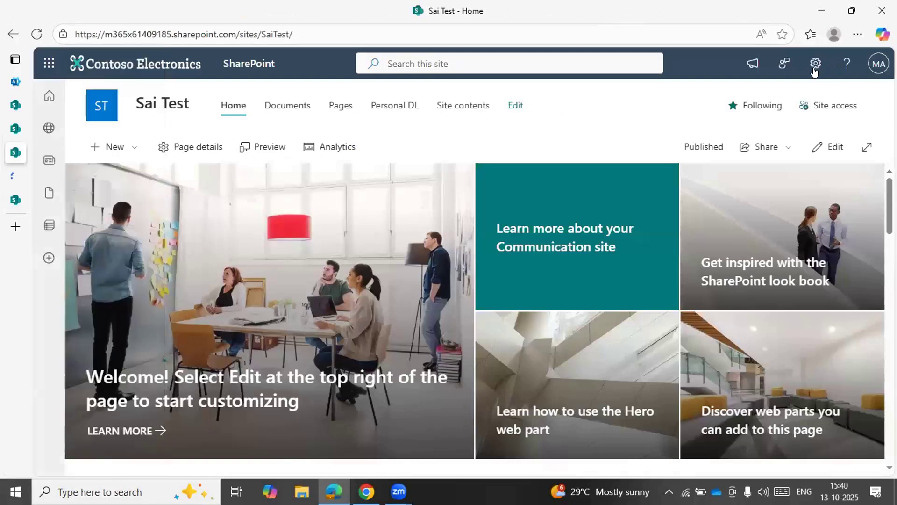
View the site permissions summary, and reach the full Sai Test permissions page by way of site contents and site settings
left_click(814, 71)
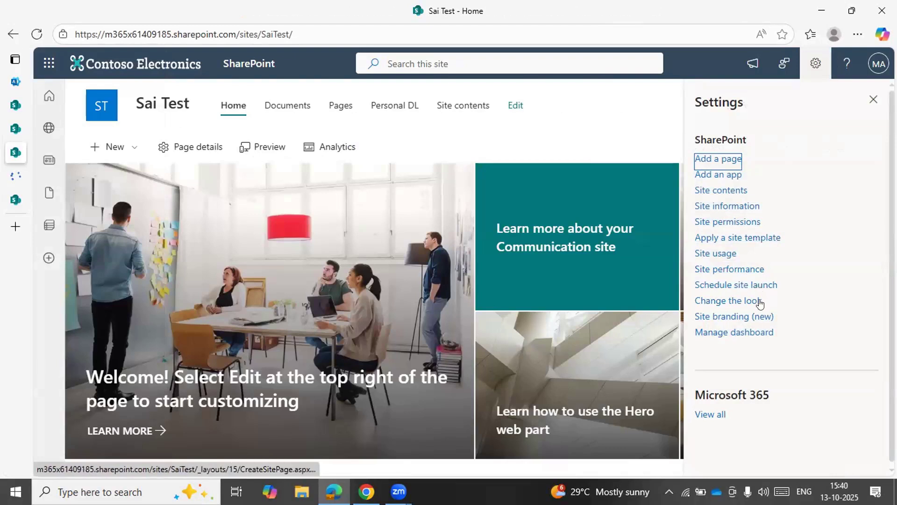
left_click(728, 223)
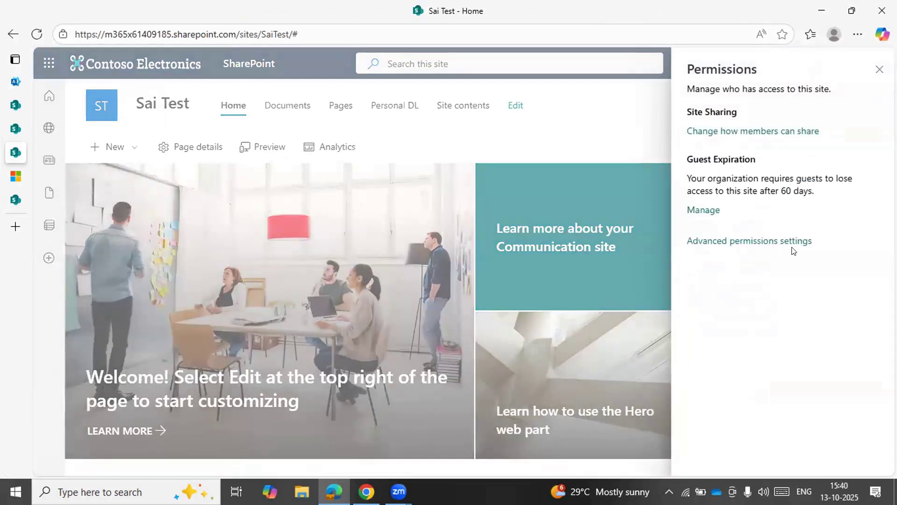
left_click(879, 70)
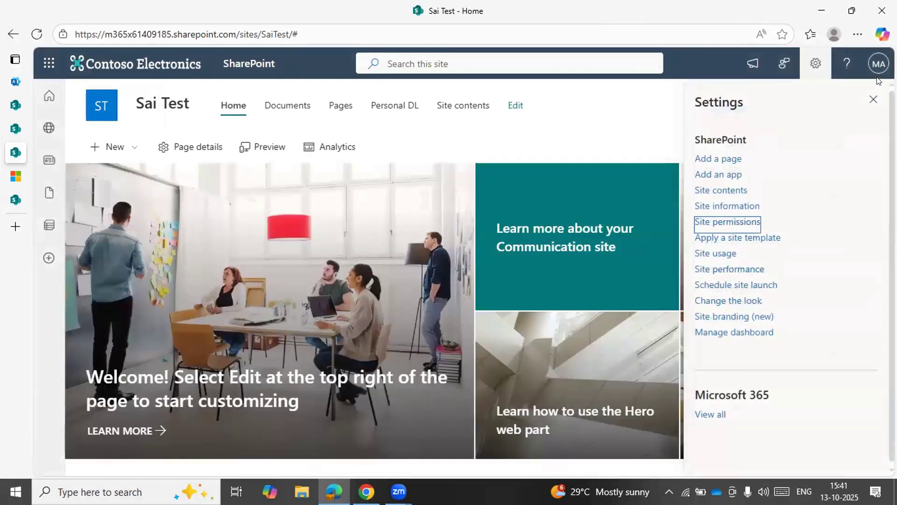
left_click(722, 190)
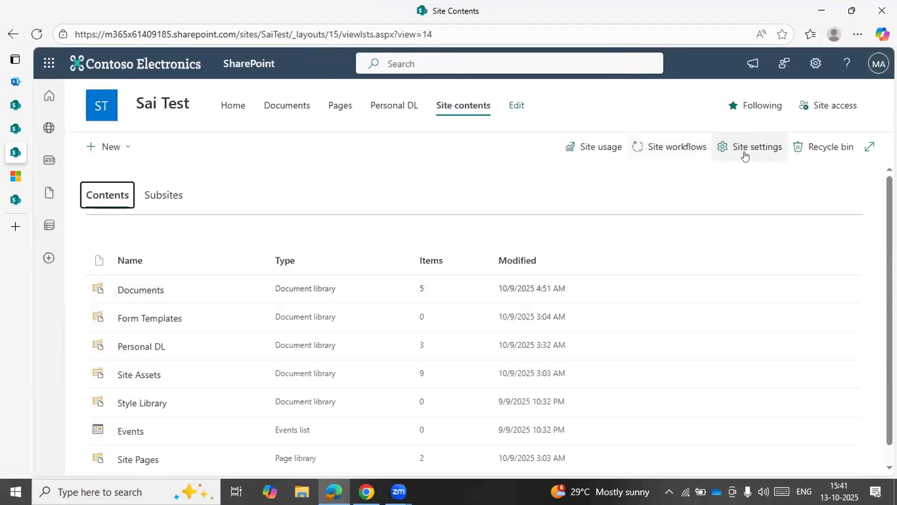
left_click(755, 153)
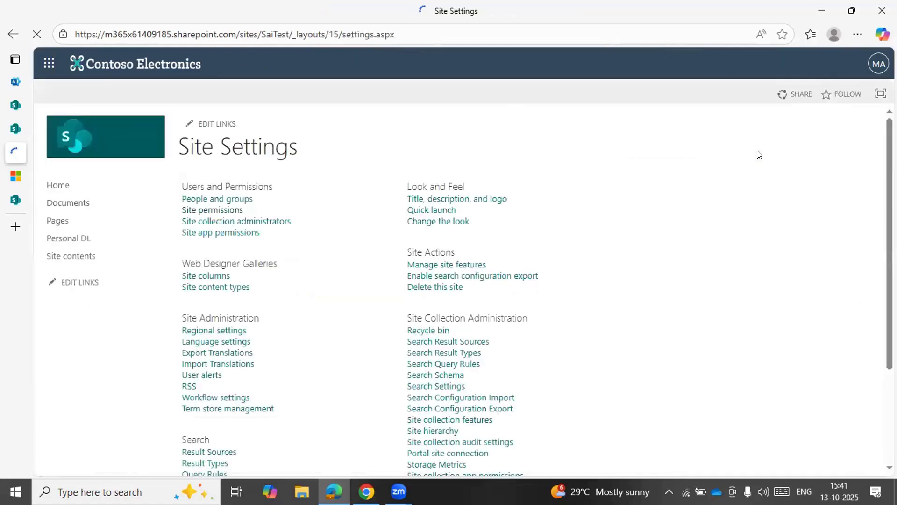
left_click(208, 210)
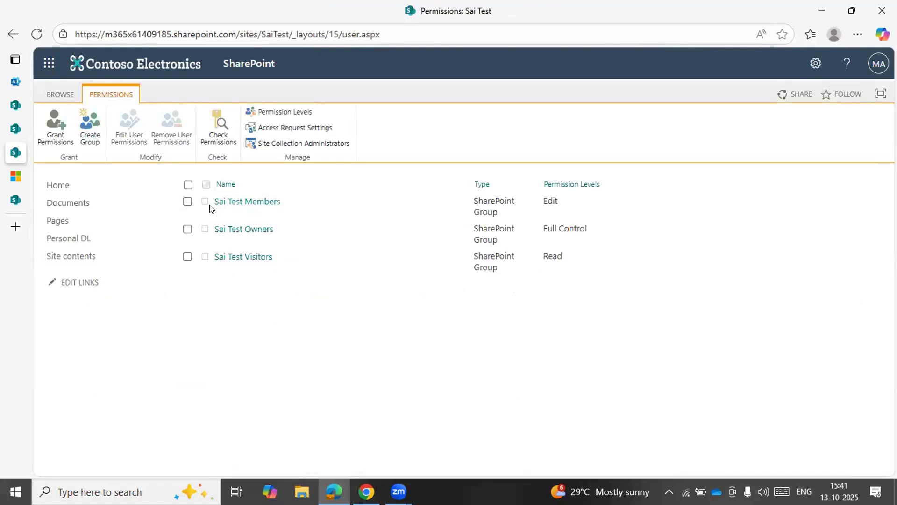
Copy the permissions page's address into a new Notepad document and highlight its _layouts/15/user.aspx part before returning to the browser
key("ctrl+l")
key("ctrl+c")
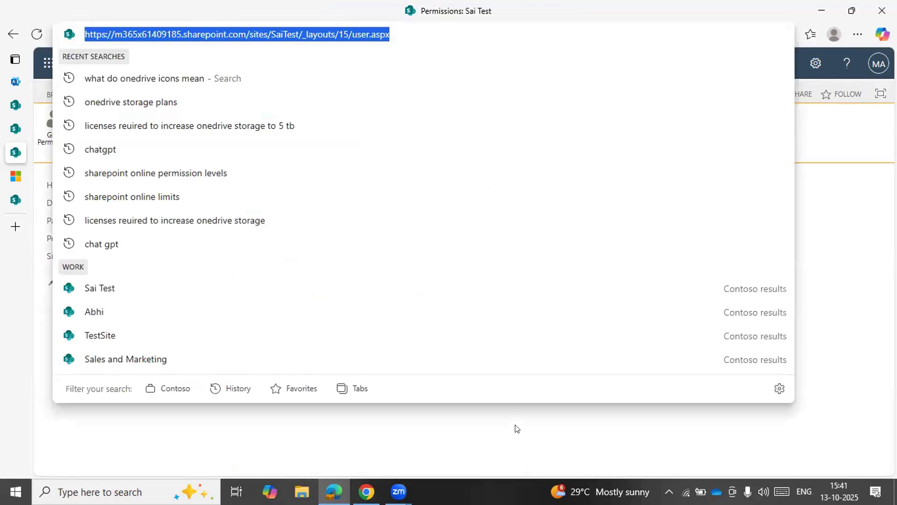
key("super+r")
type("notepad")
key("Return")
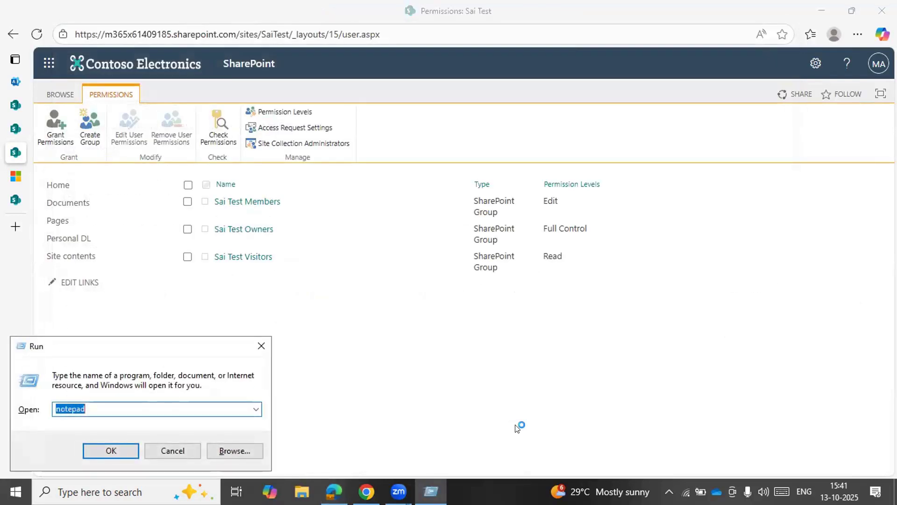
key("ctrl+v")
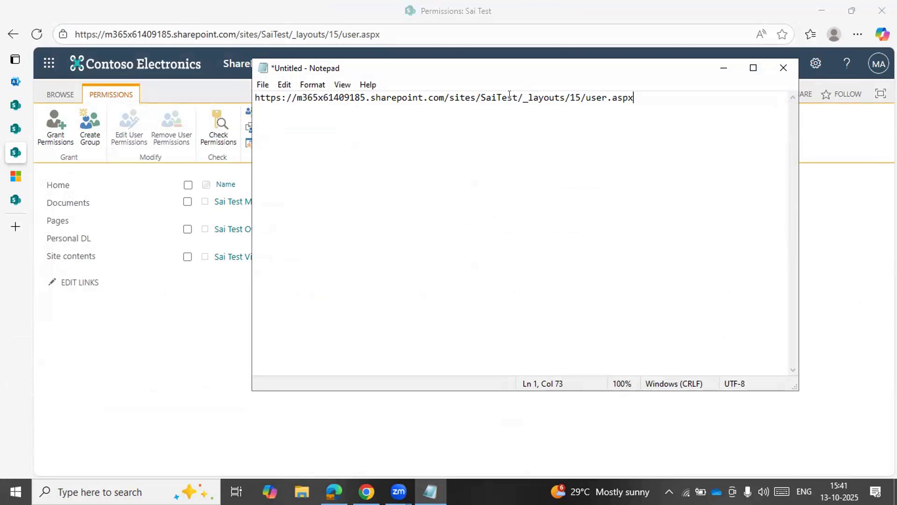
left_click_drag(522, 100, 649, 96)
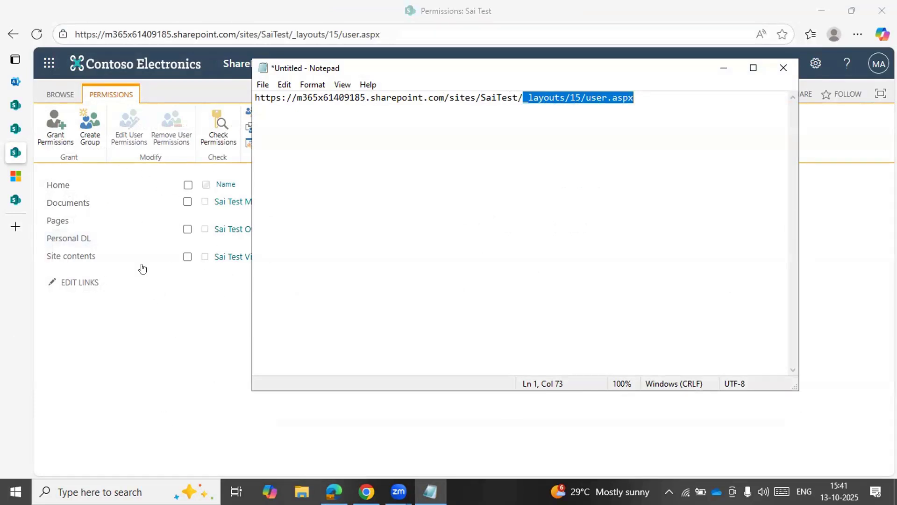
left_click(783, 69)
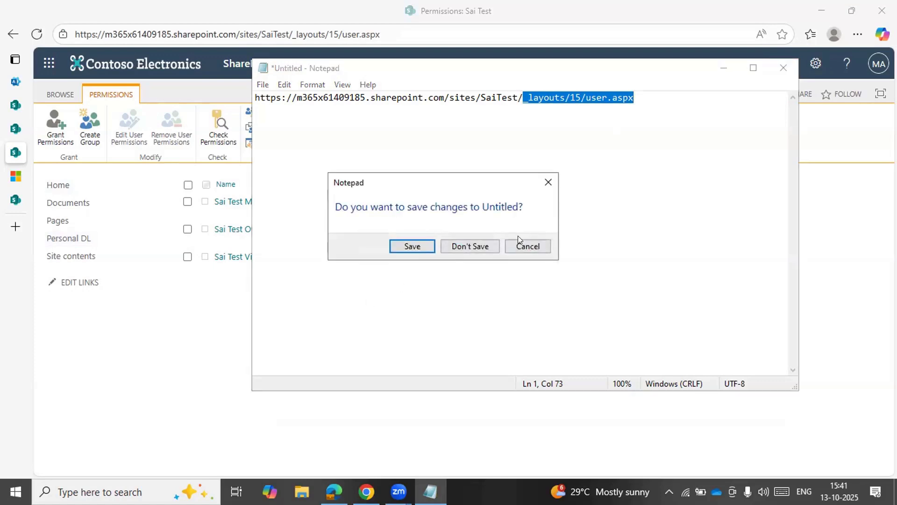
left_click(527, 246)
left_click(276, 168)
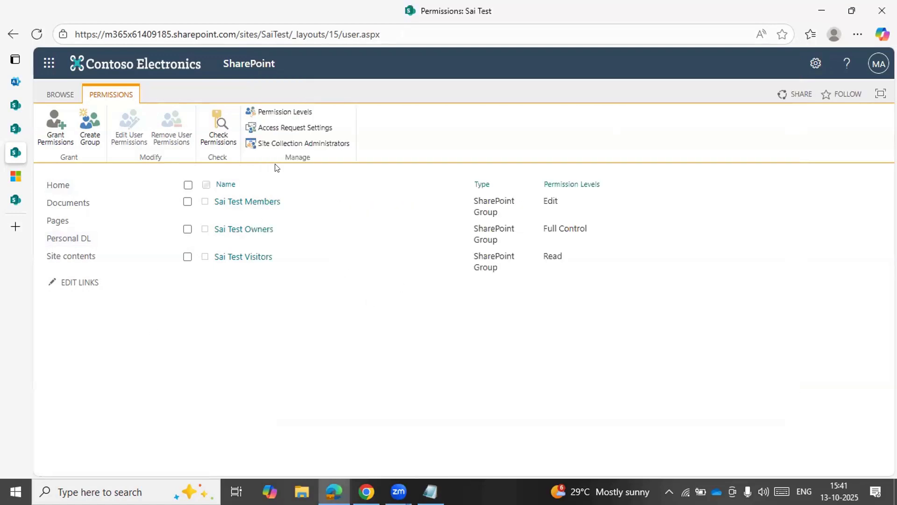
Open the form for adding a permission level and examine the list, site and personal permissions it offers
left_click(289, 114)
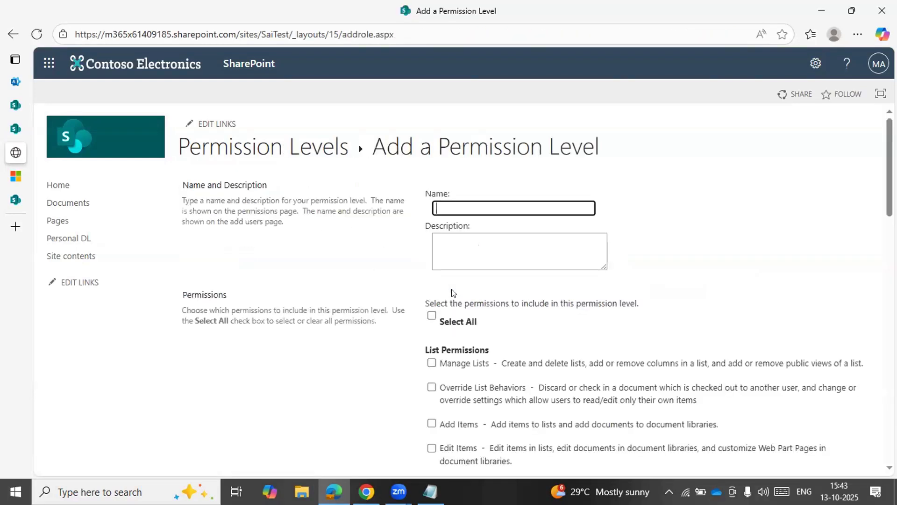
scroll(569, 363, "down", 4)
scroll(567, 363, "down", 7)
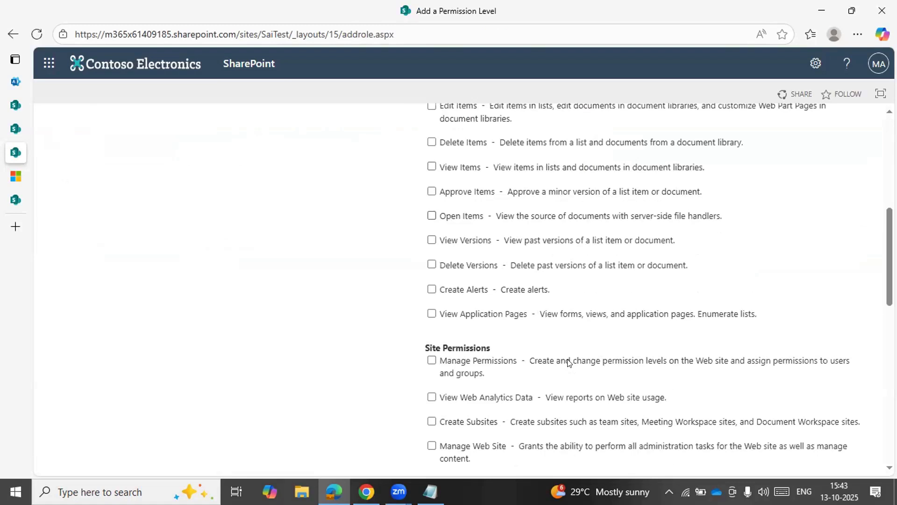
scroll(568, 363, "down", 6)
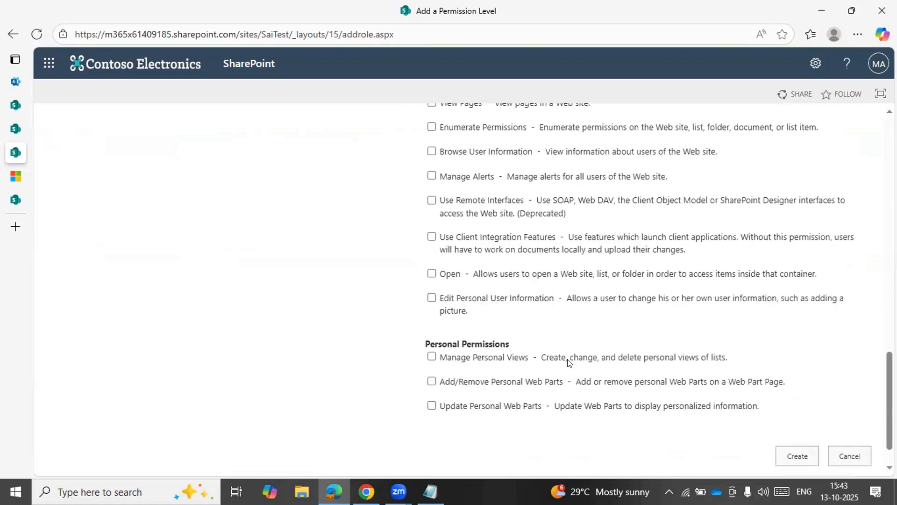
Examine the remaining site and personal permissions in the form, and return to the site's list of permission levels
scroll(568, 363, "up", 1)
scroll(569, 363, "down", 2)
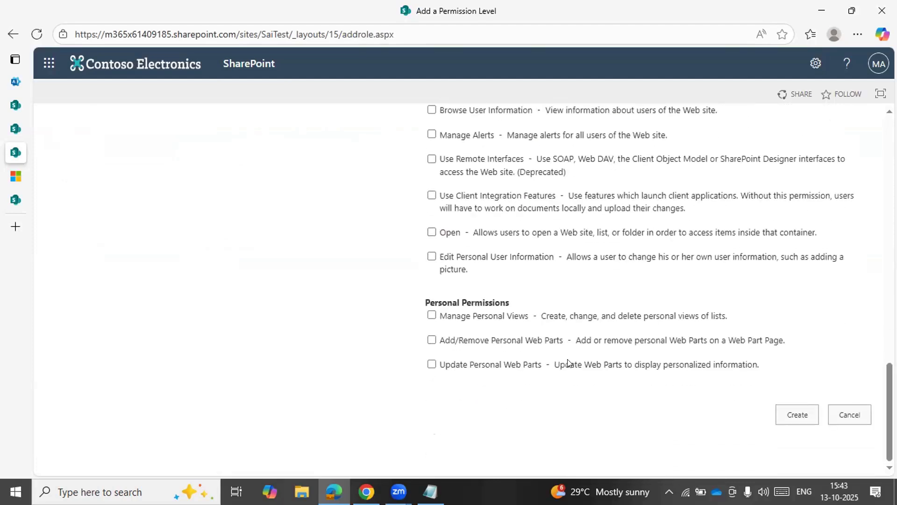
scroll(568, 362, "up", 7)
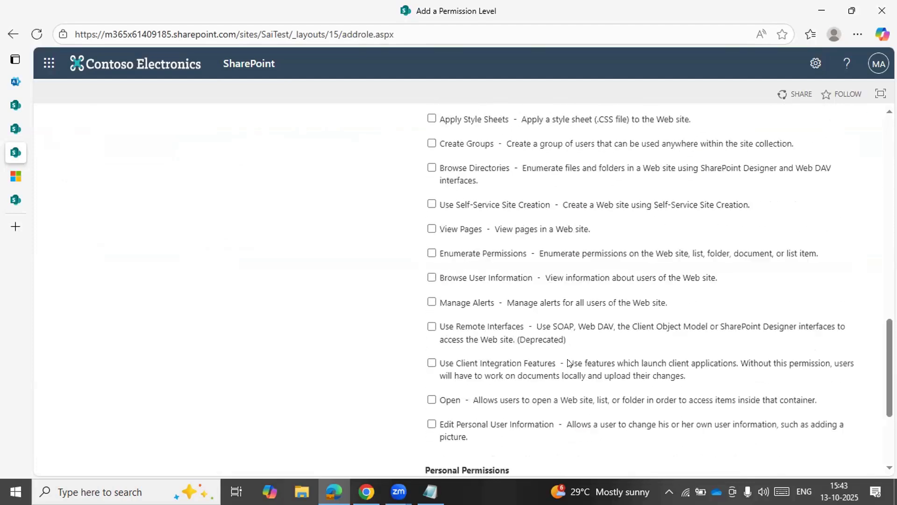
scroll(568, 363, "up", 10)
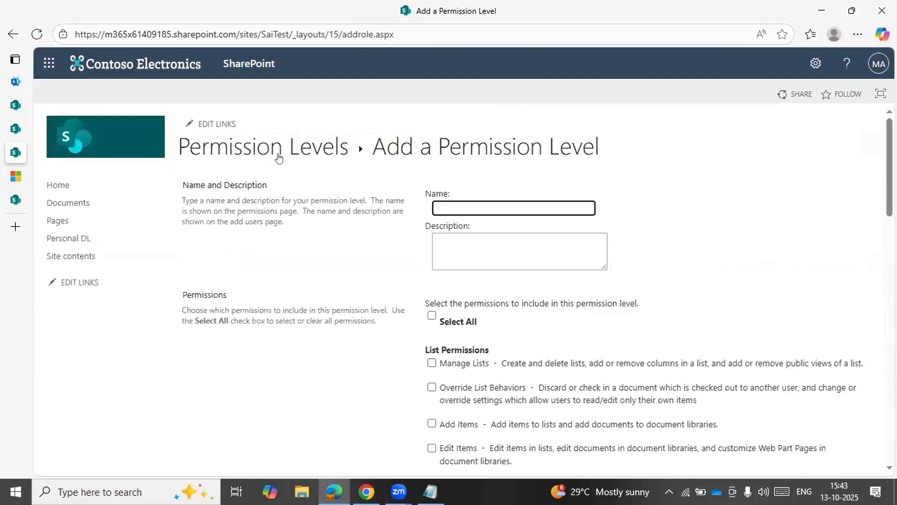
left_click(279, 156)
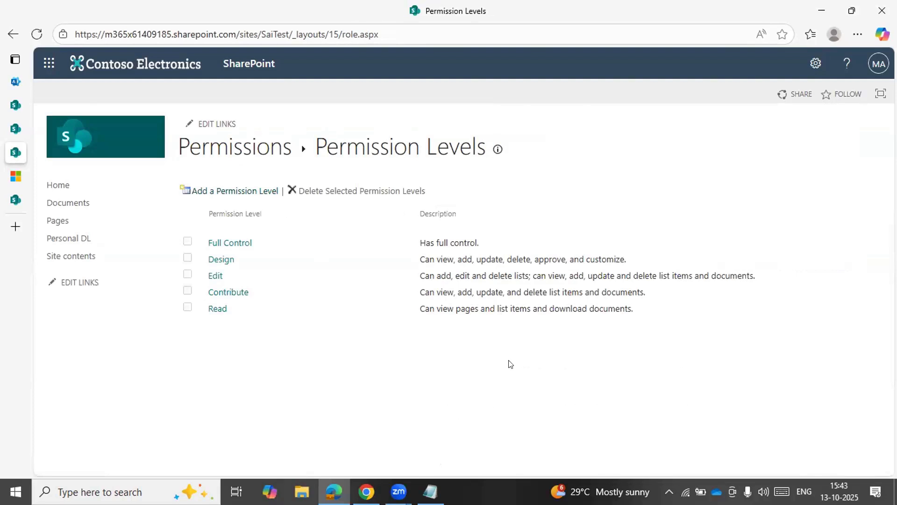
Reopen the form for adding a permission level and review its site and list permissions again
left_click(240, 191)
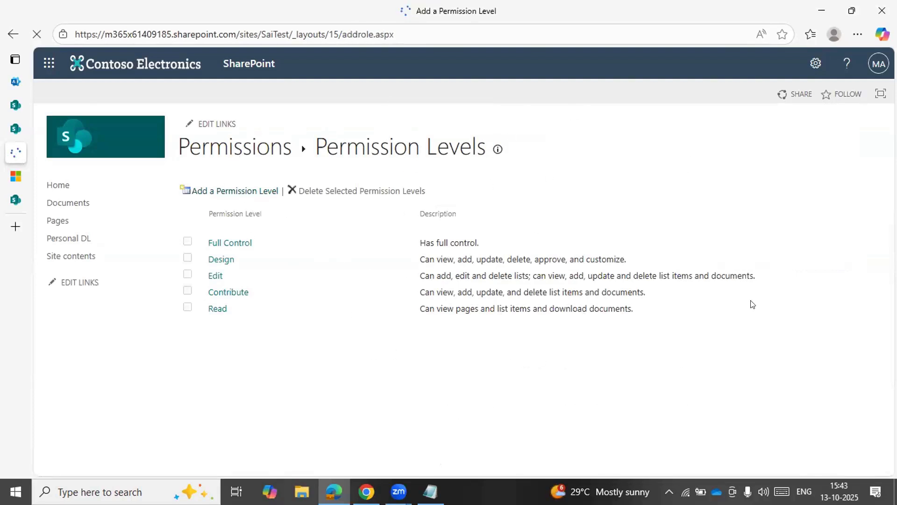
scroll(486, 331, "down", 15)
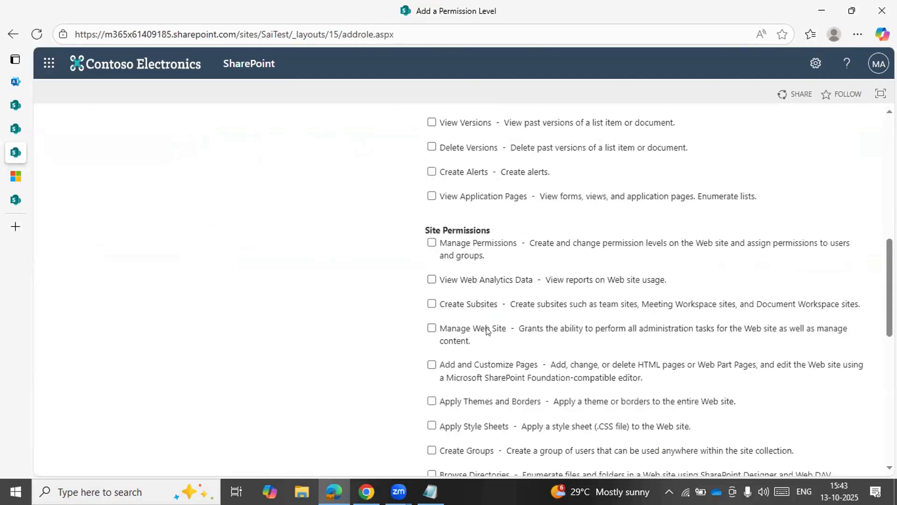
scroll(486, 331, "up", 5)
scroll(486, 331, "down", 10)
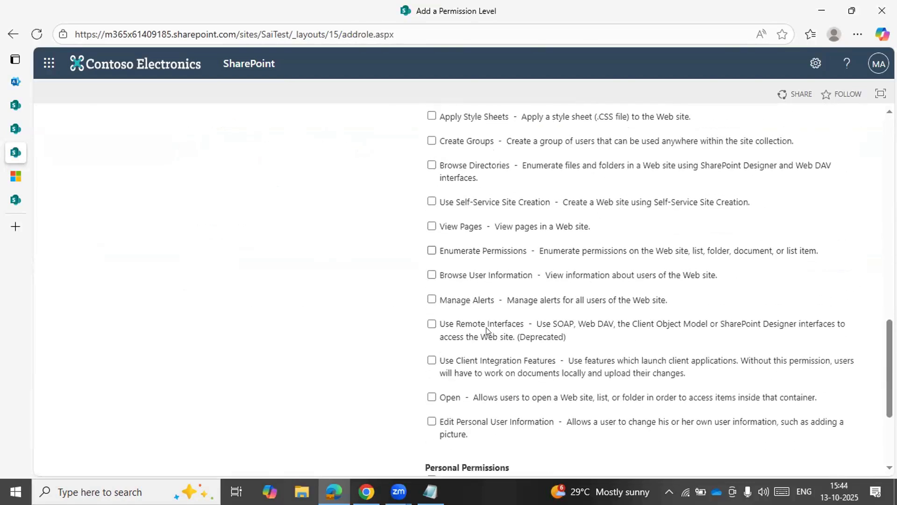
scroll(486, 331, "up", 4)
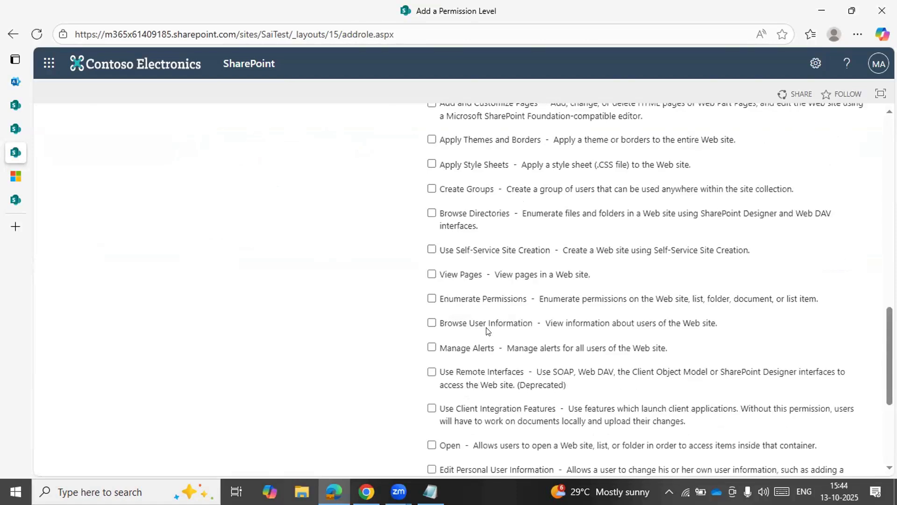
scroll(486, 331, "up", 12)
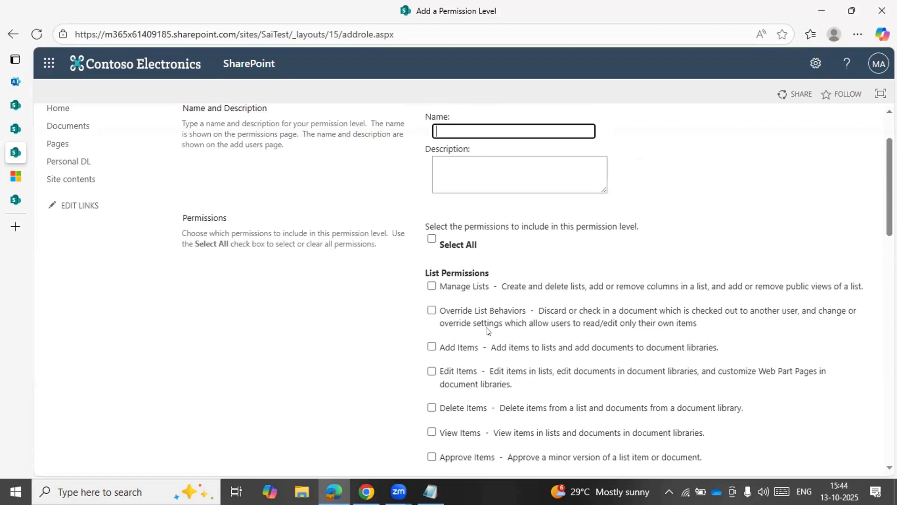
scroll(486, 331, "up", 2)
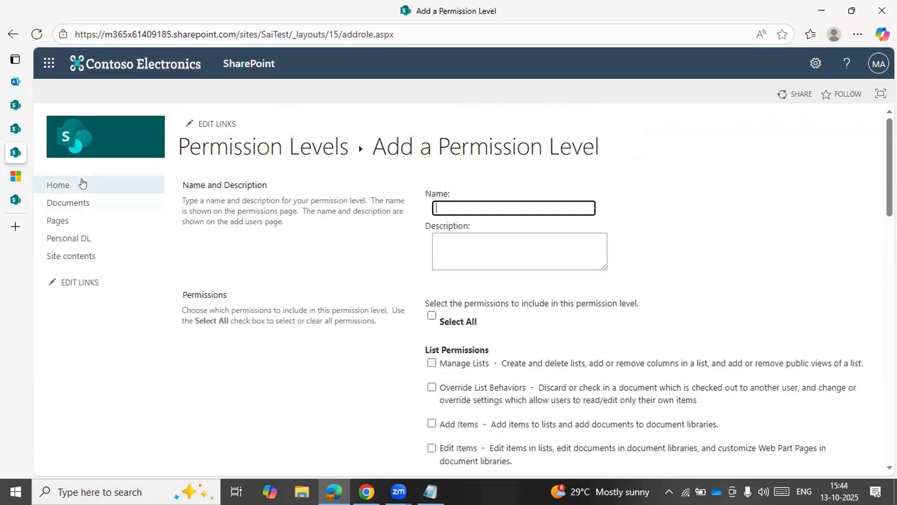
Go back to the Sai Test home page and view the site's Documents library
left_click(57, 183)
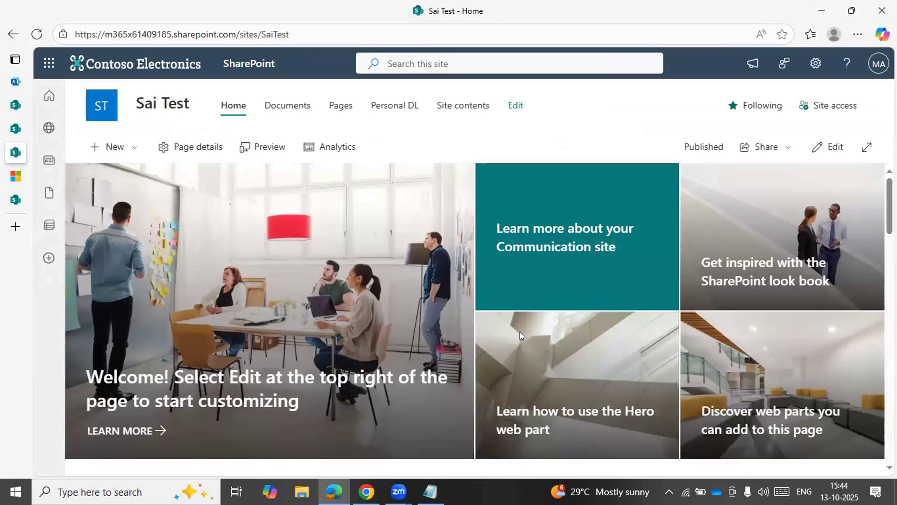
left_click(521, 336)
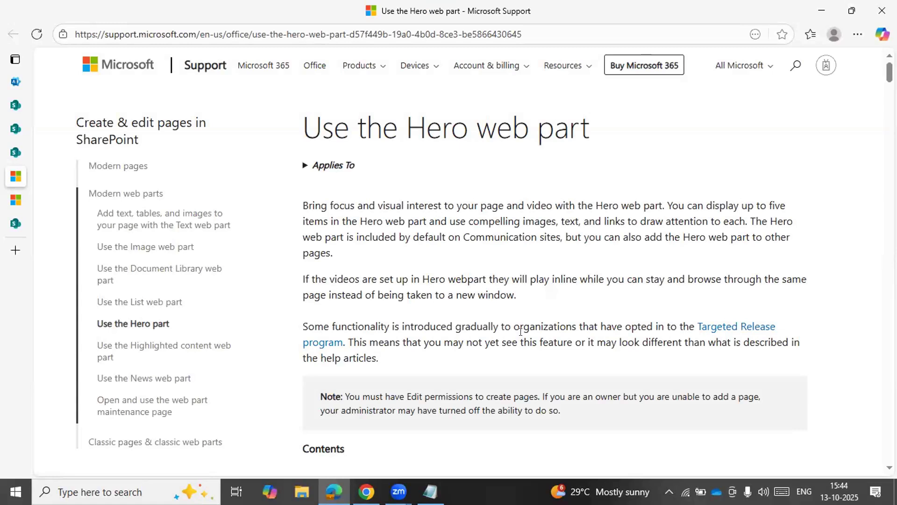
left_click(24, 153)
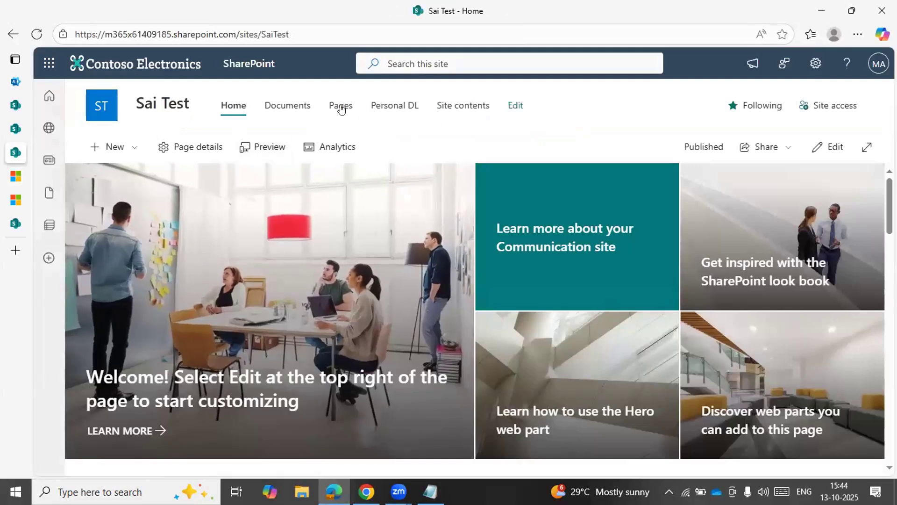
left_click(300, 107)
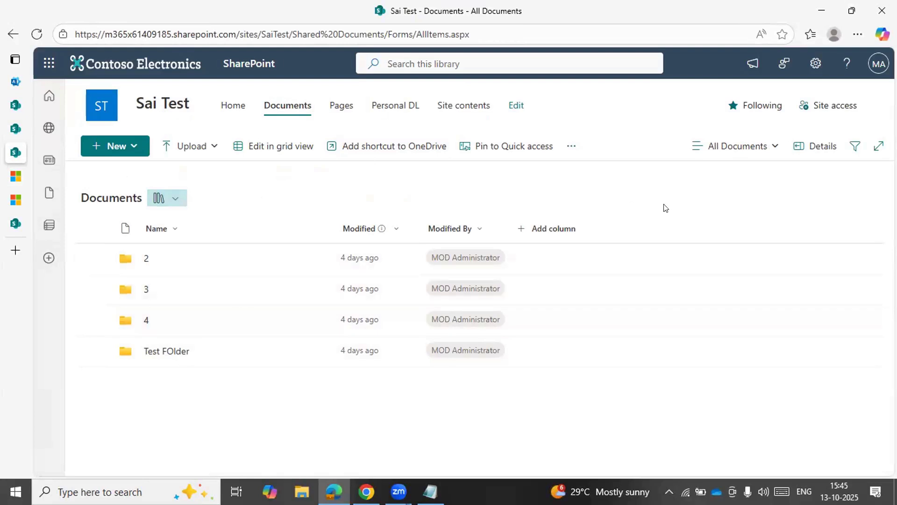
Create a blank list named Test List from the site contents page, keeping it shown in site navigation
left_click(455, 109)
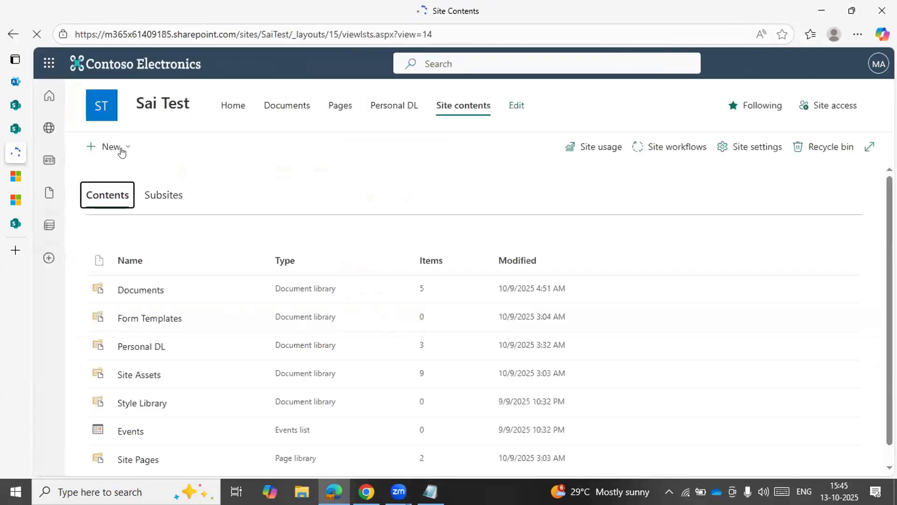
left_click(120, 148)
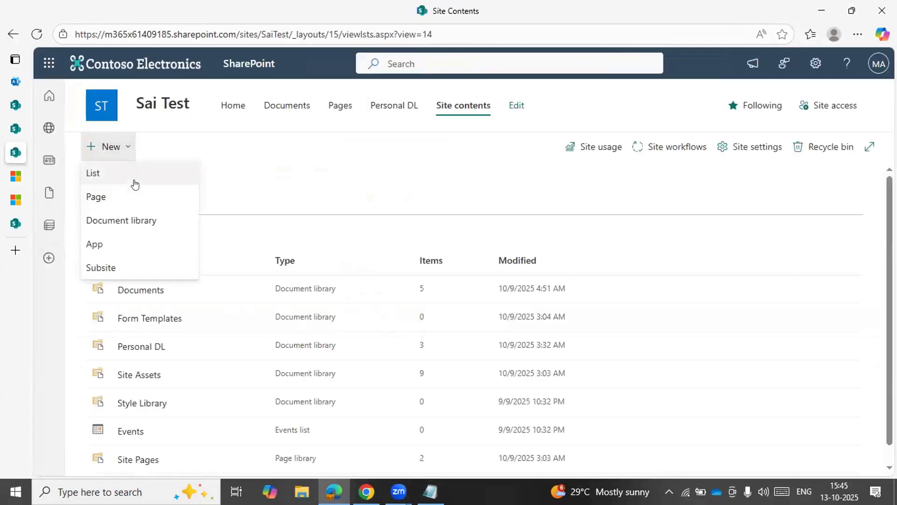
left_click(133, 176)
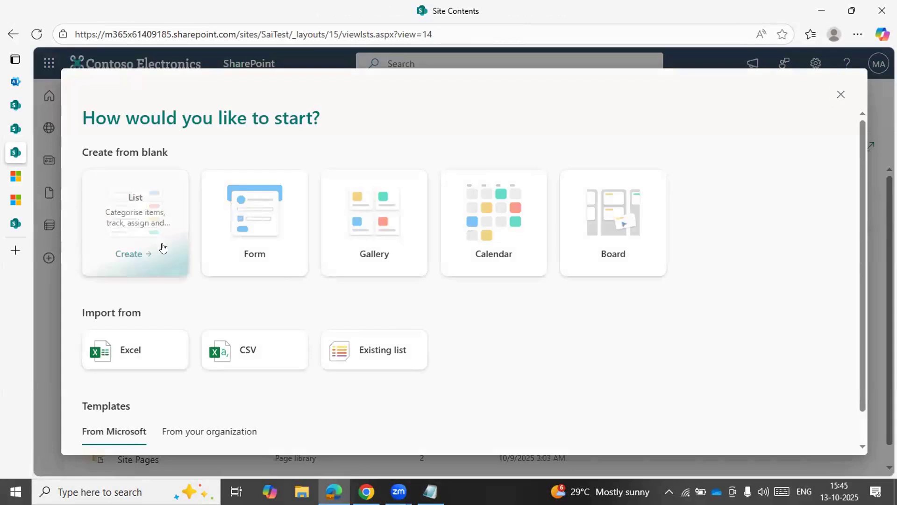
left_click(160, 249)
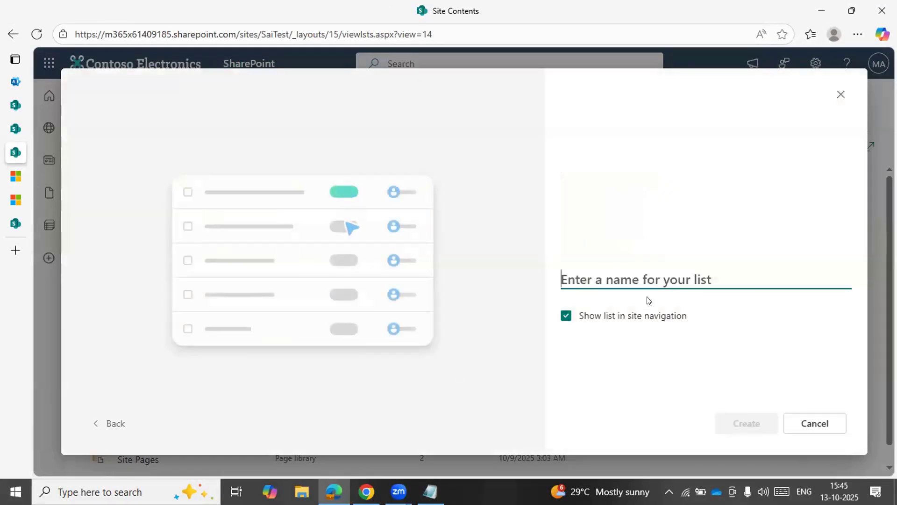
type("Test List")
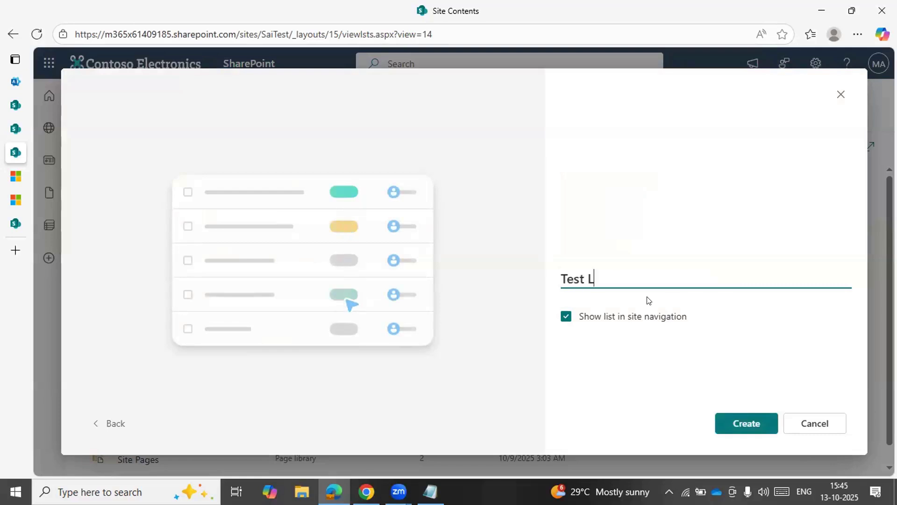
left_click(756, 426)
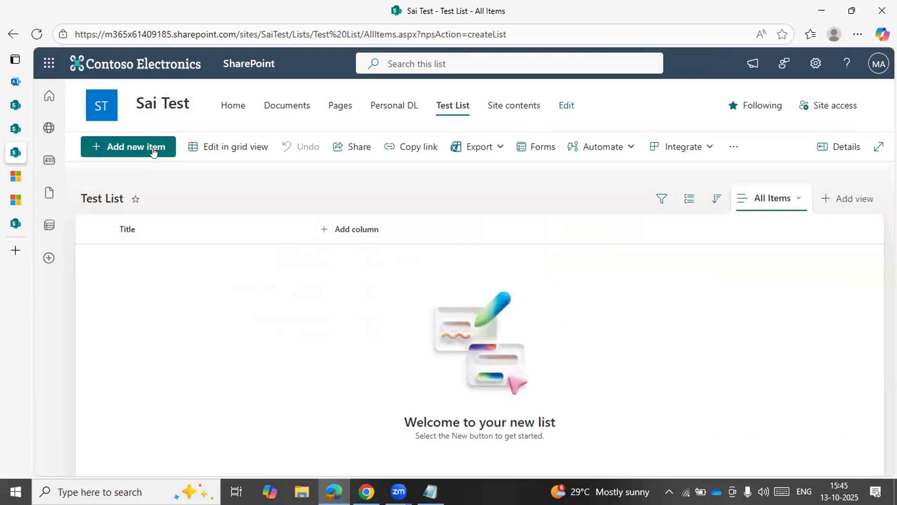
Add an item titled Test Item to Test List without attachments
left_click(153, 151)
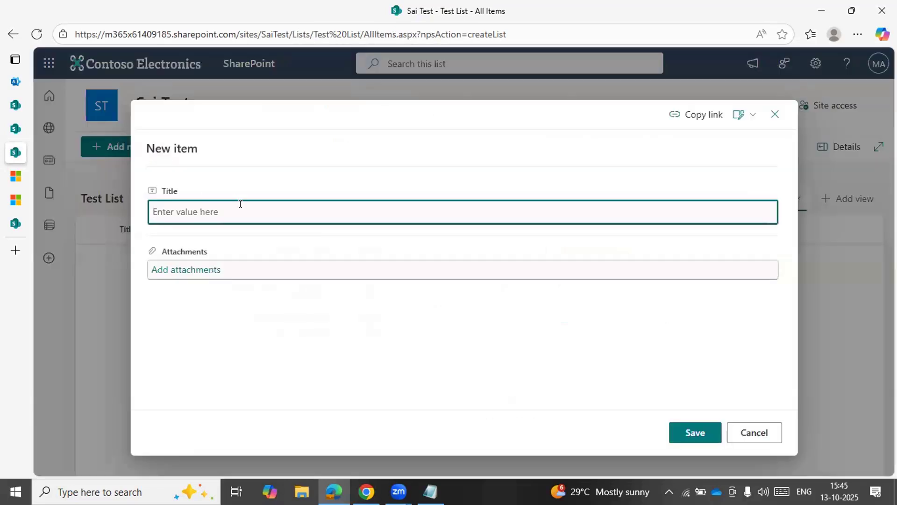
type("Test Item")
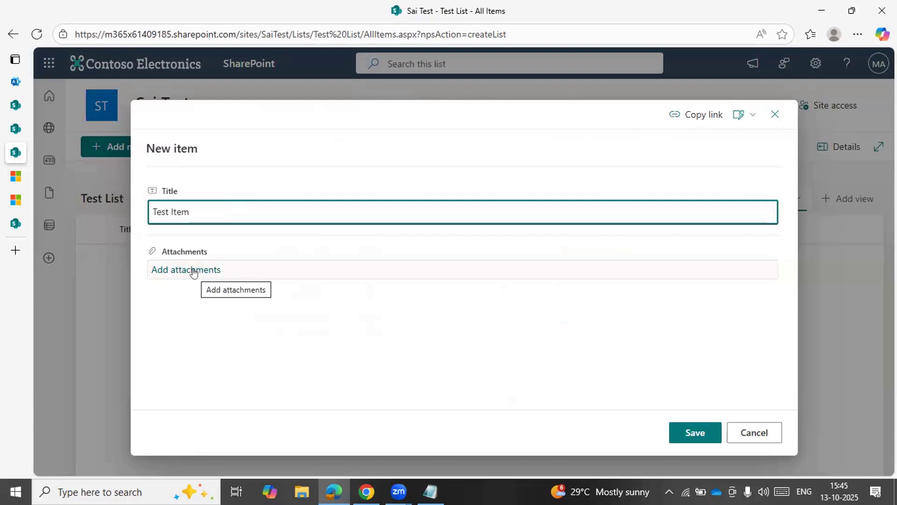
left_click(680, 438)
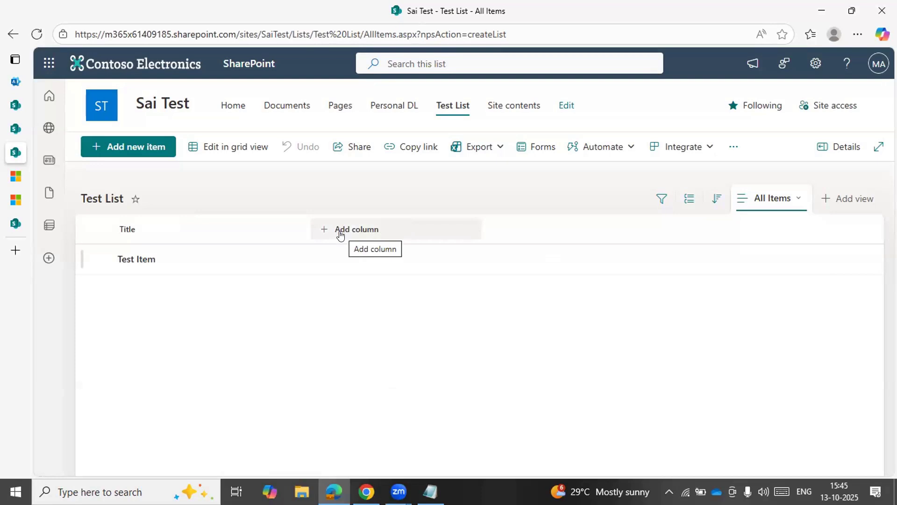
left_click(154, 154)
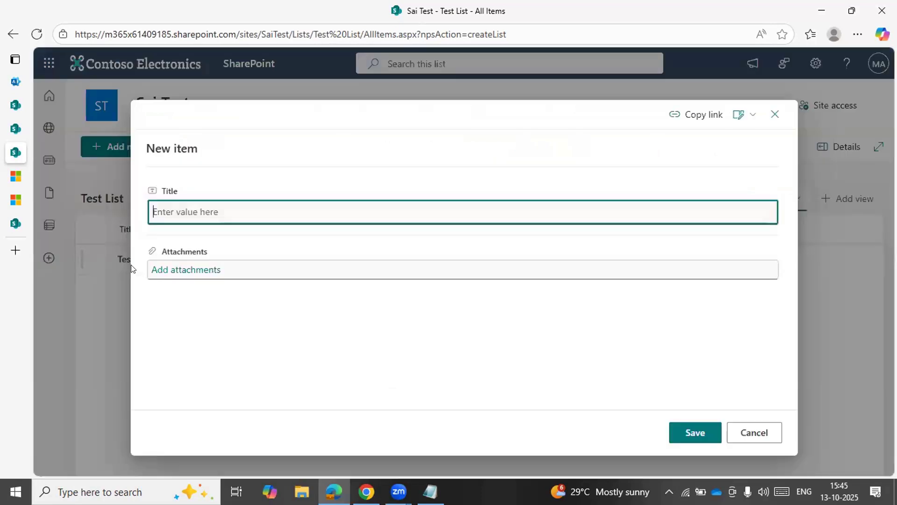
key("Escape")
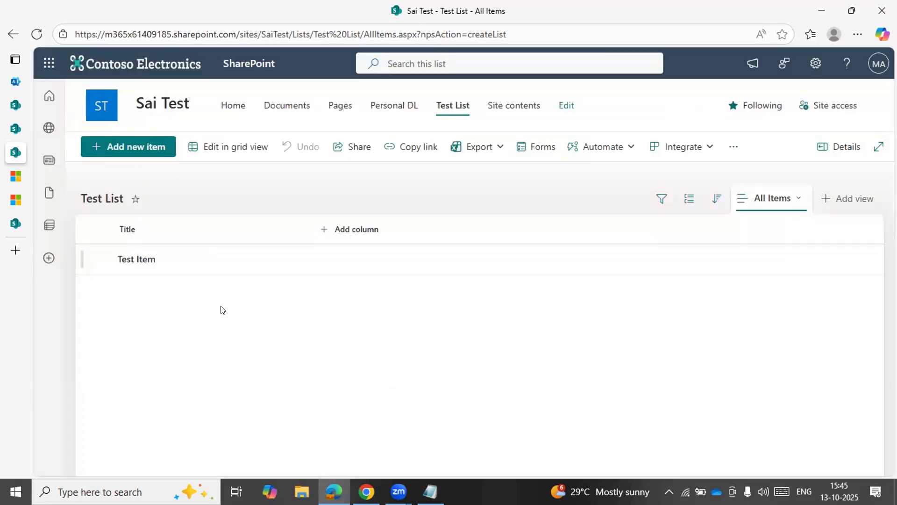
Select Test Item and view the additional commands available for it, such as version history and alerts
left_click(133, 263)
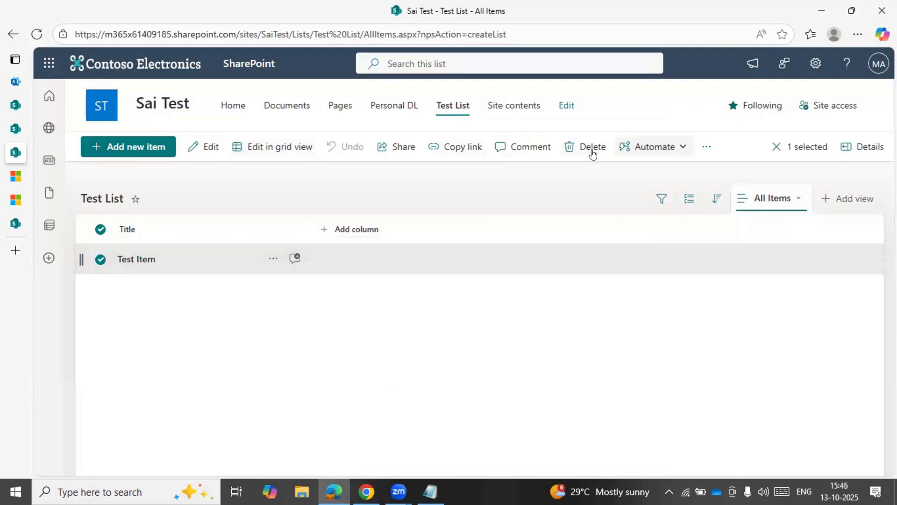
left_click(708, 147)
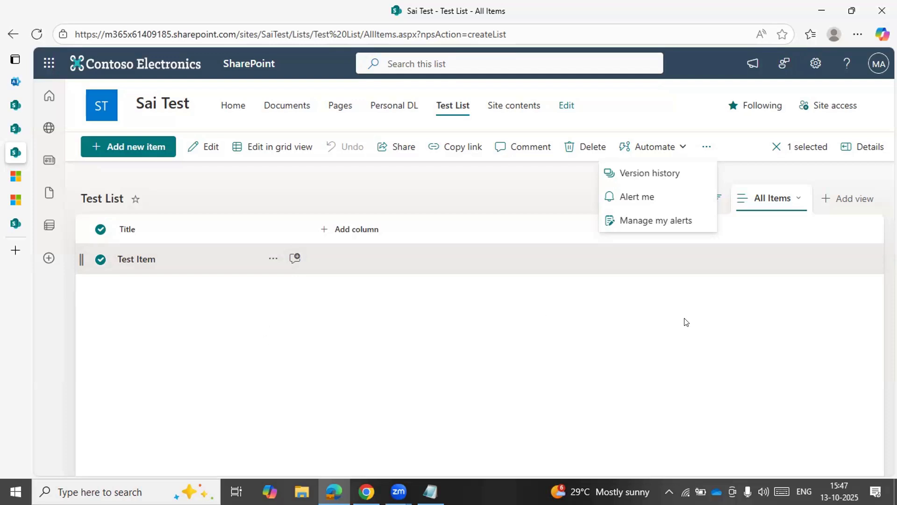
left_click(656, 334)
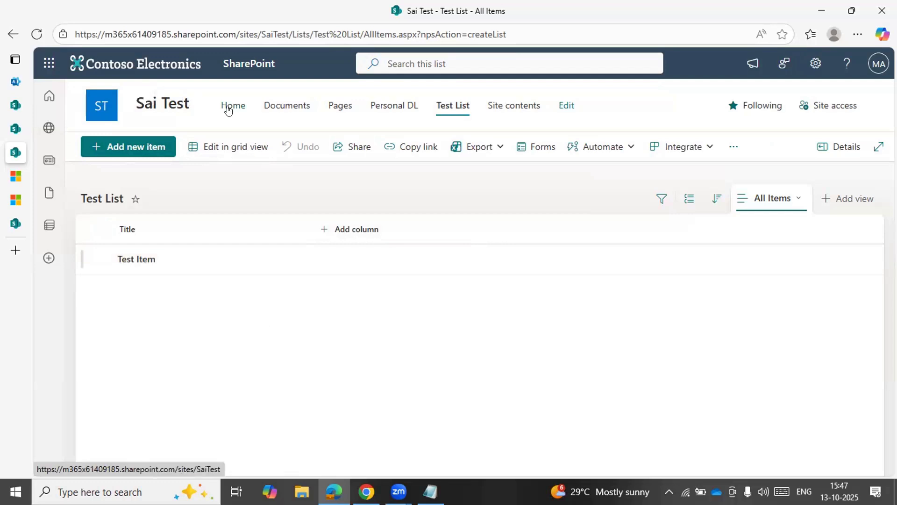
View the Documents library again and open the Sai Test site contents page
left_click(284, 107)
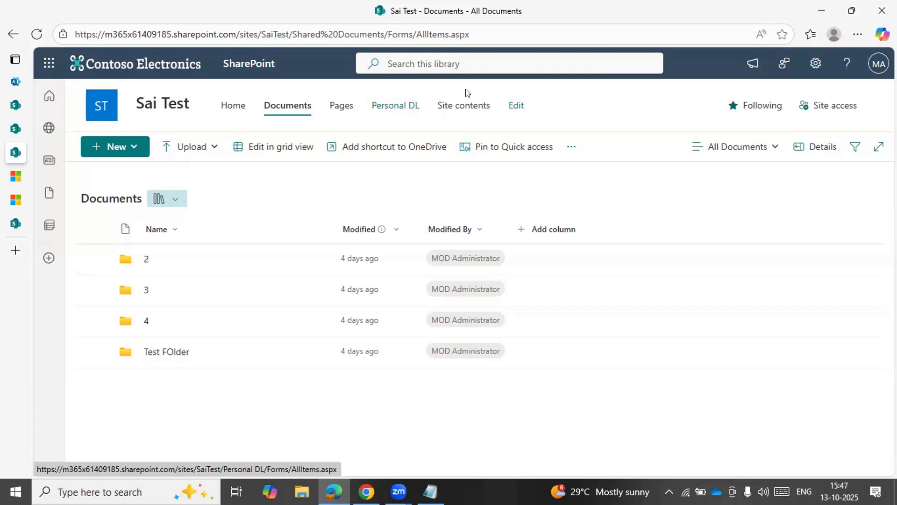
left_click(458, 103)
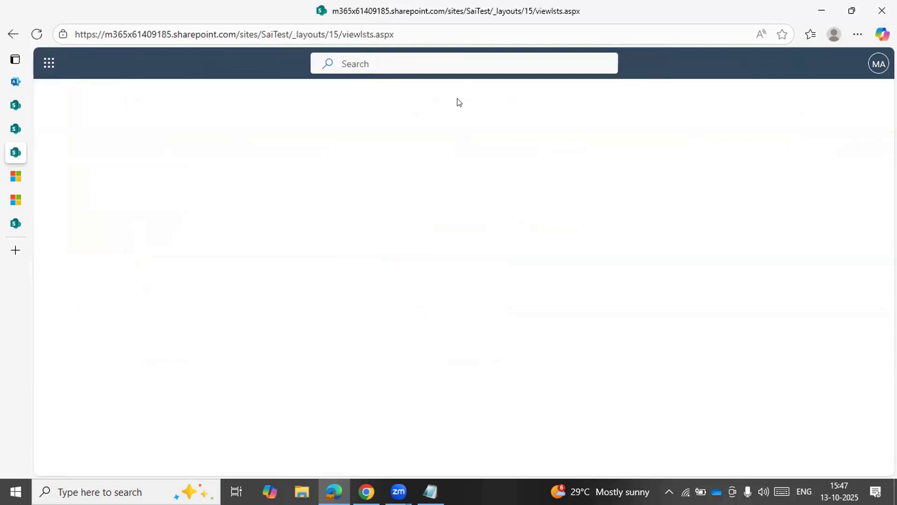
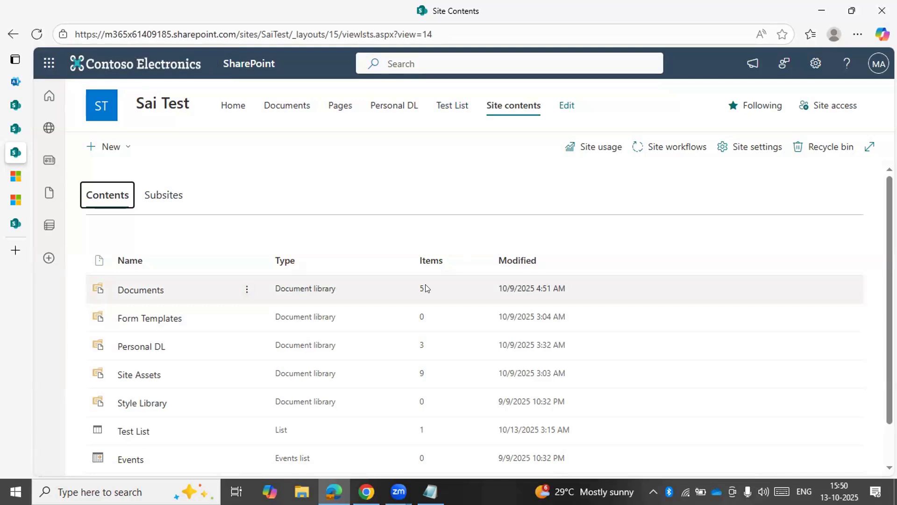
Open the Events list from the site contents and look over its October 2025 calendar
scroll(279, 314, "down", 1)
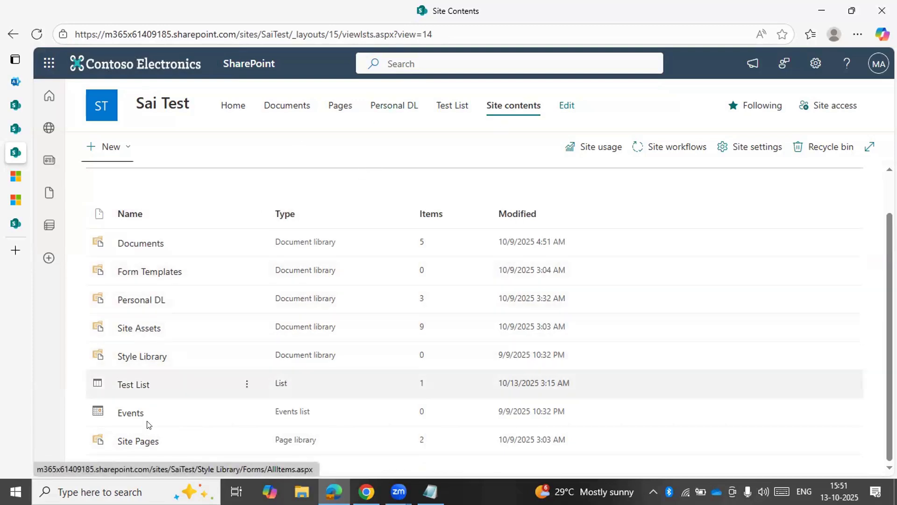
left_click(130, 414)
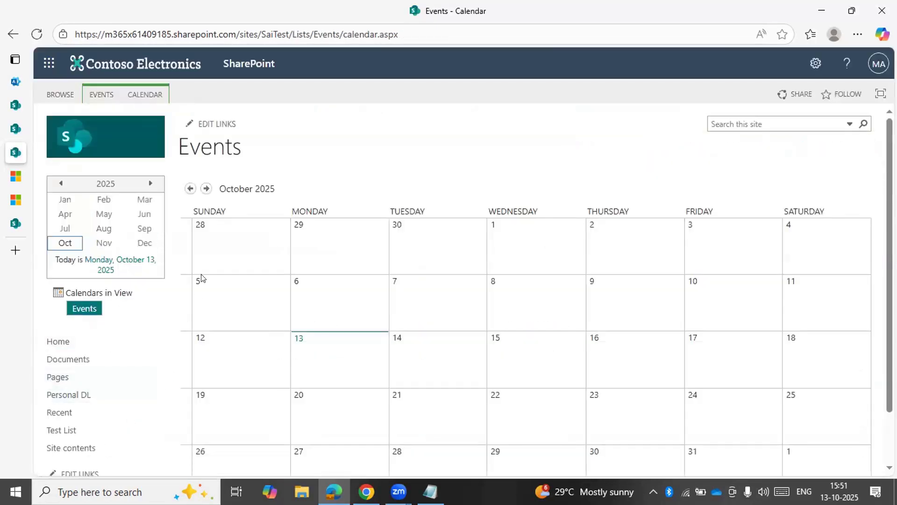
mouse_move(239, 280)
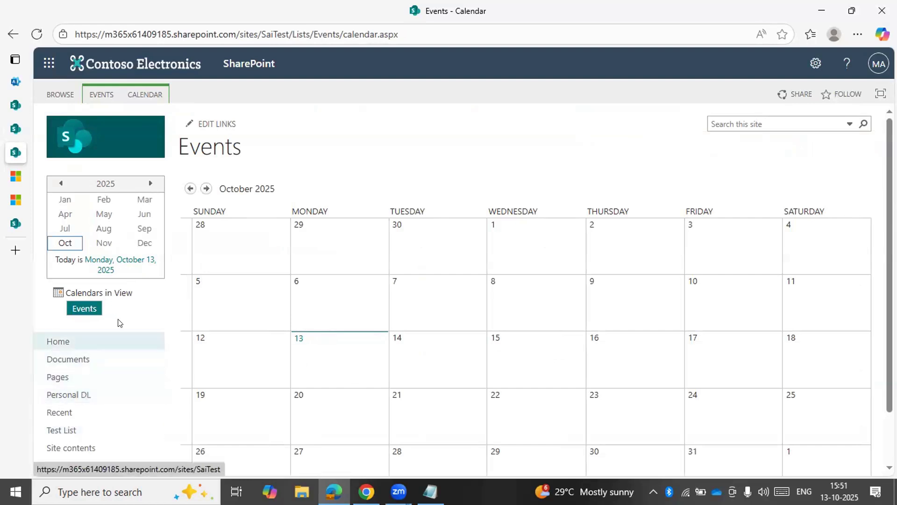
scroll(118, 320, "down", 1)
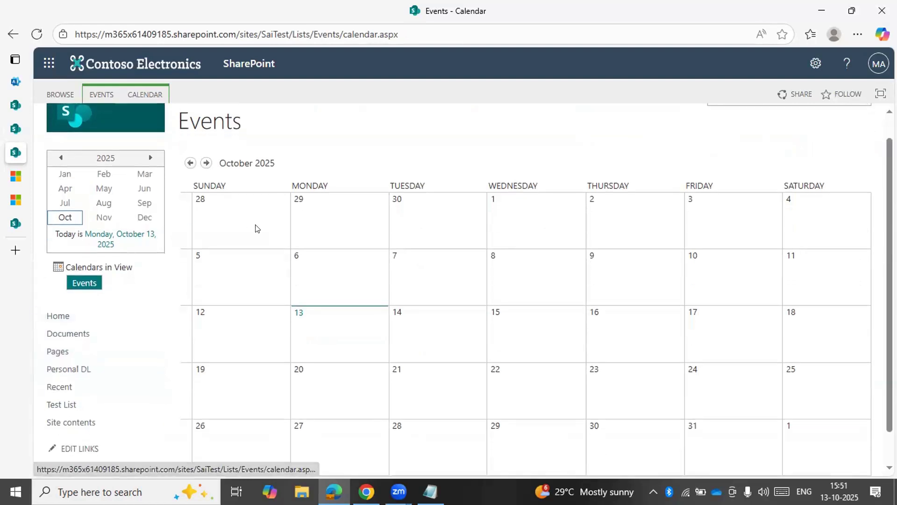
scroll(255, 228, "down", 1)
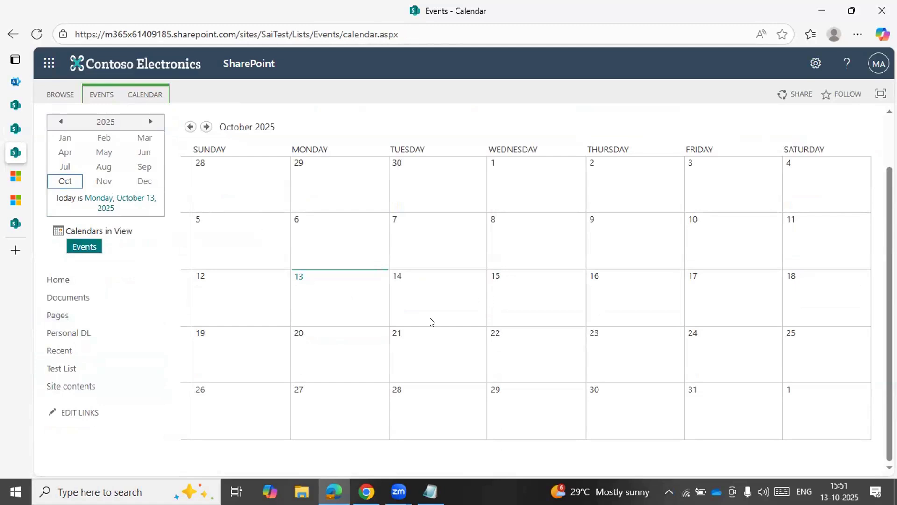
mouse_move(458, 335)
View the Events calendar's commands and its Connect to Outlook request, declining to open Outlook (classic)
left_click(150, 90)
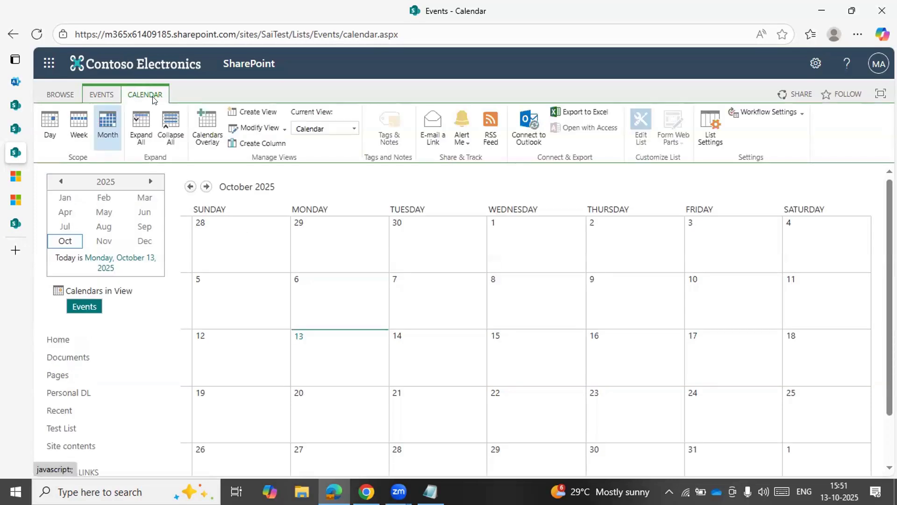
left_click(527, 142)
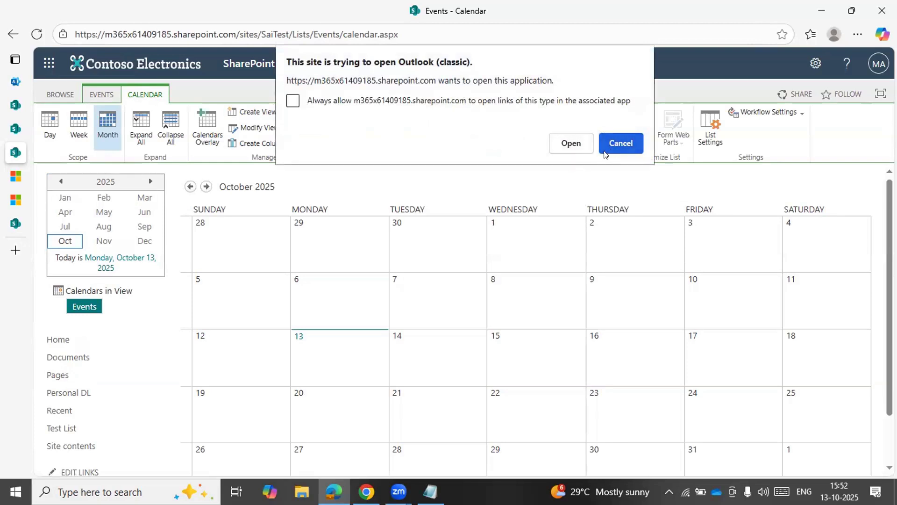
left_click(605, 153)
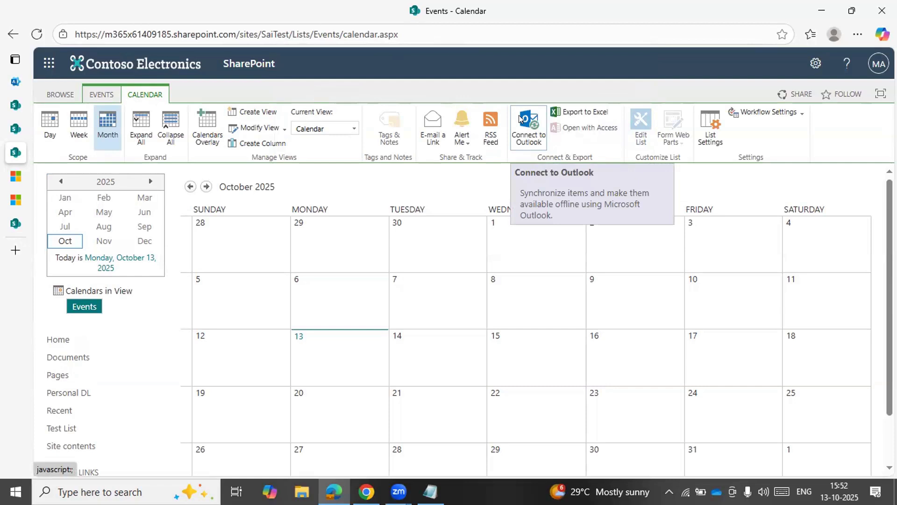
scroll(464, 417, "down", 2)
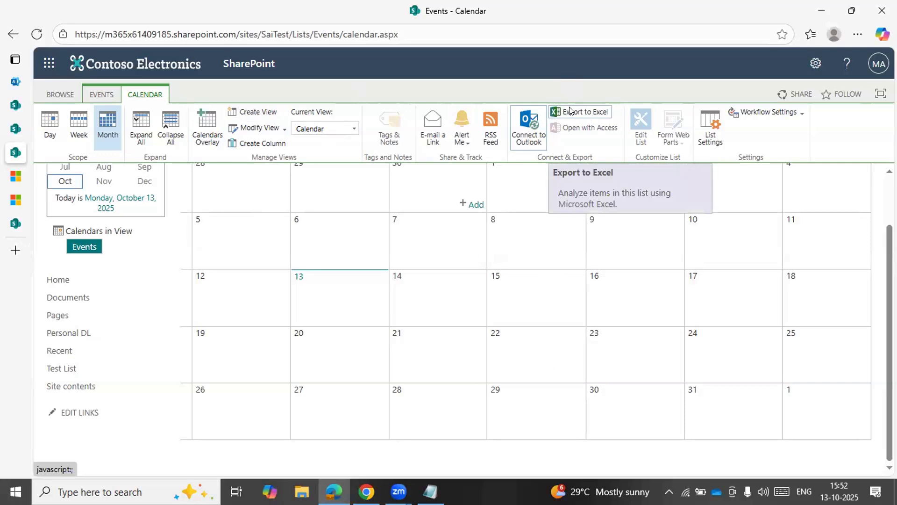
scroll(390, 347, "up", 2)
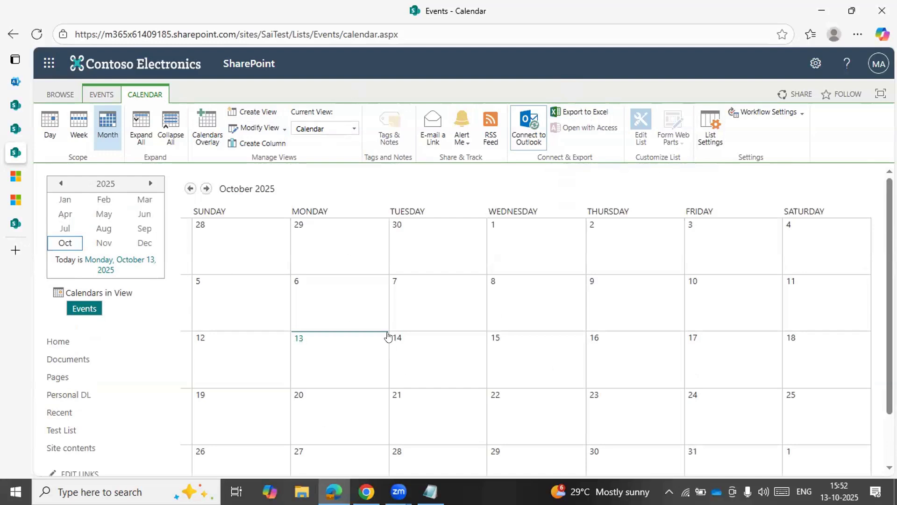
Open the Events list's settings and view the permissions for this list
left_click(708, 135)
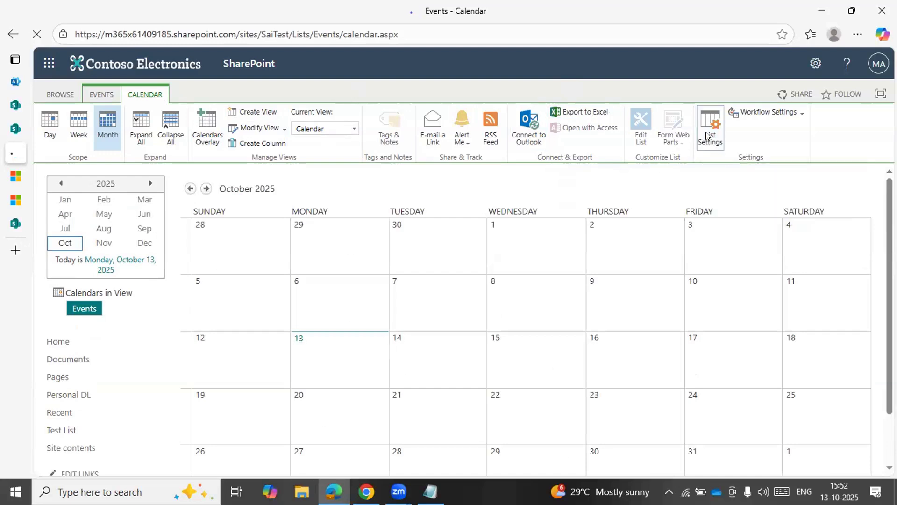
scroll(373, 314, "down", 1)
scroll(373, 315, "down", 3)
scroll(372, 315, "up", 4)
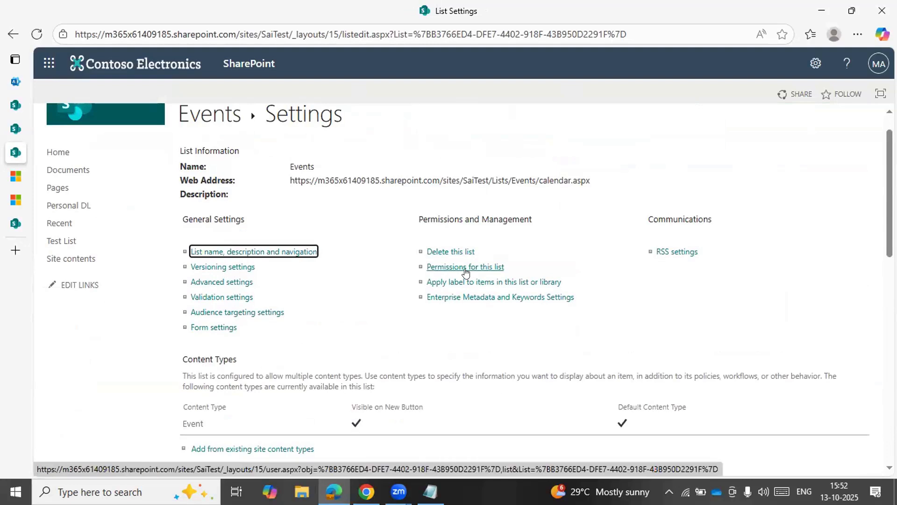
left_click(465, 268)
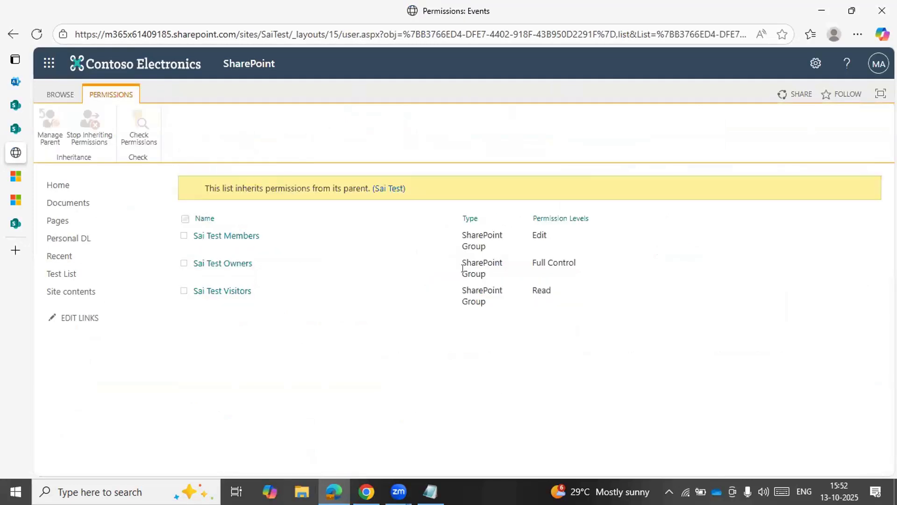
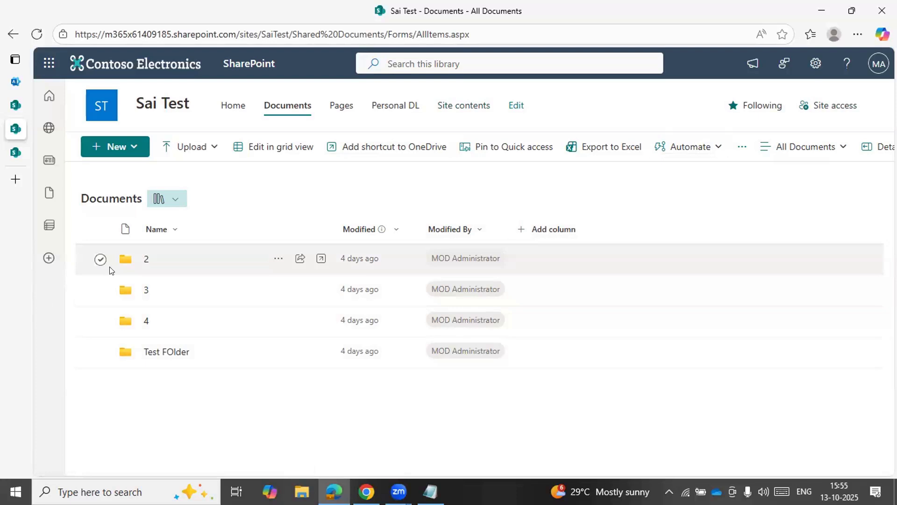
Delete folders 2 and 3 from the Documents library, sending them to the site recycle bin
left_click(101, 259)
left_click(99, 290)
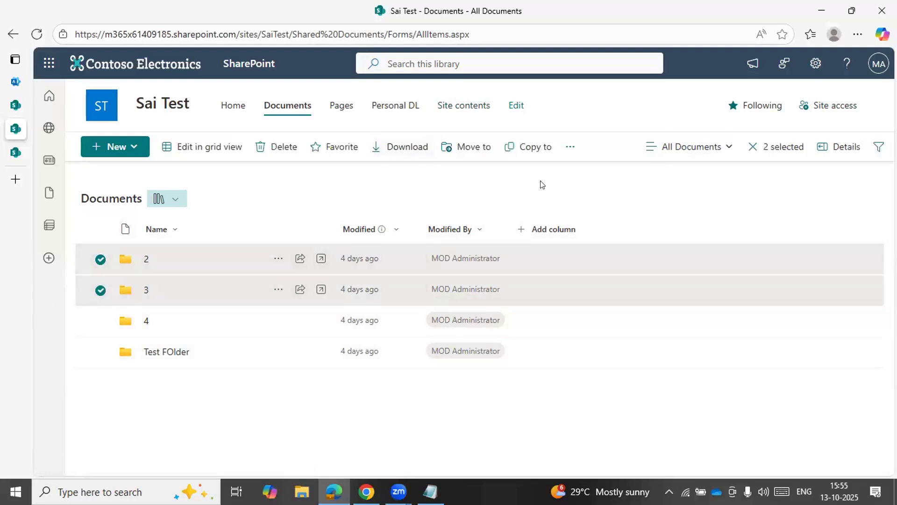
left_click(571, 147)
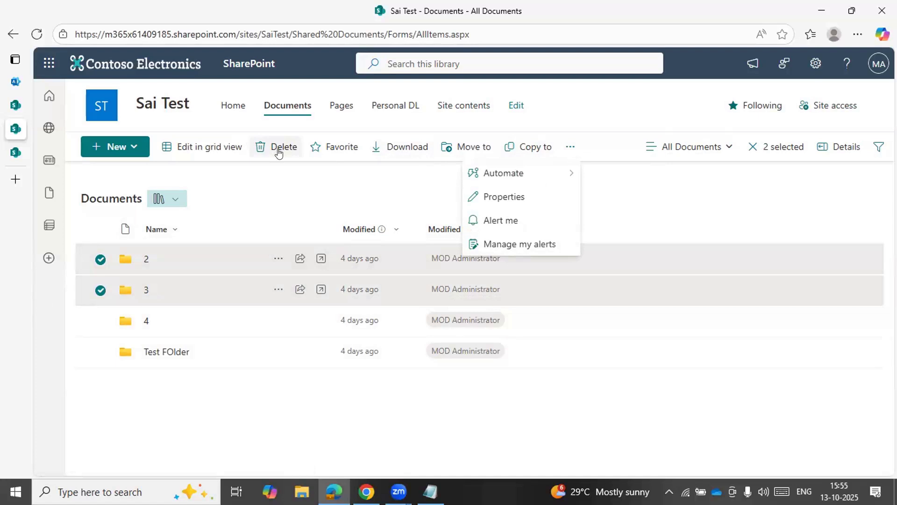
left_click(279, 151)
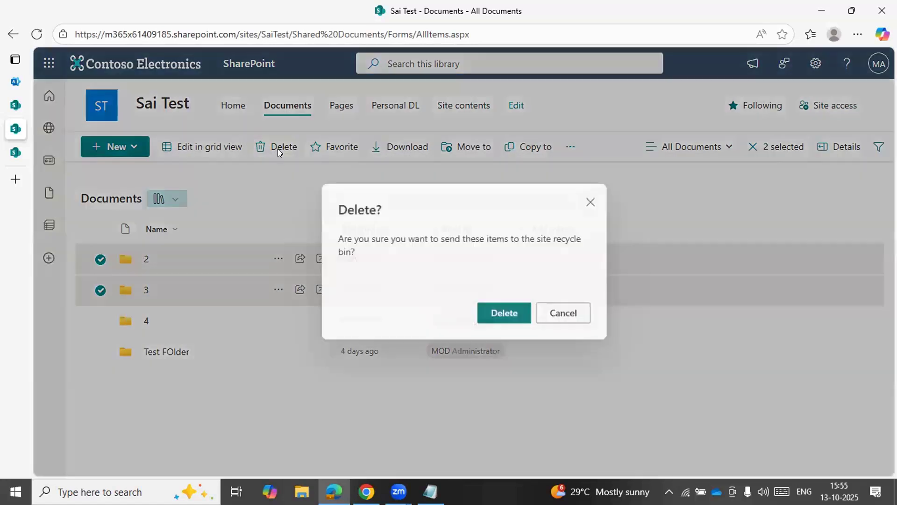
left_click(497, 314)
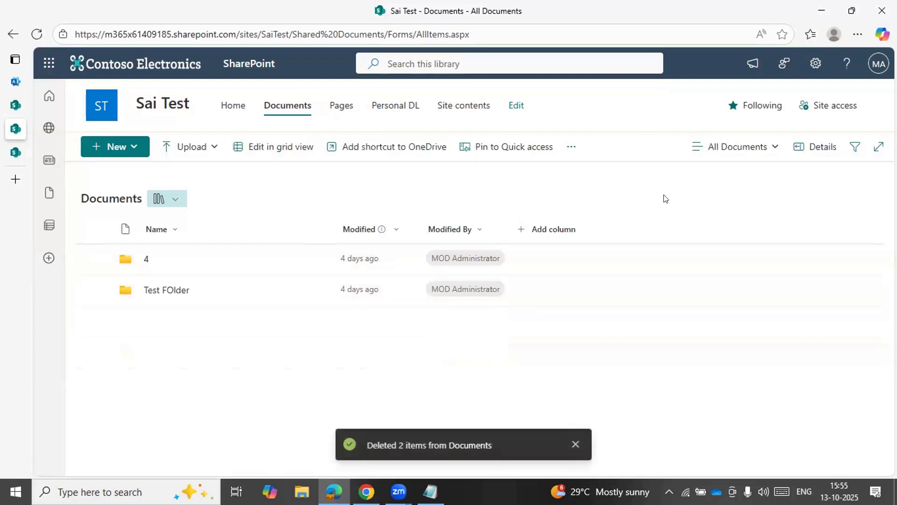
Open the Sai Test recycle bin from the site contents and view its second-stage recycle bin
left_click(477, 107)
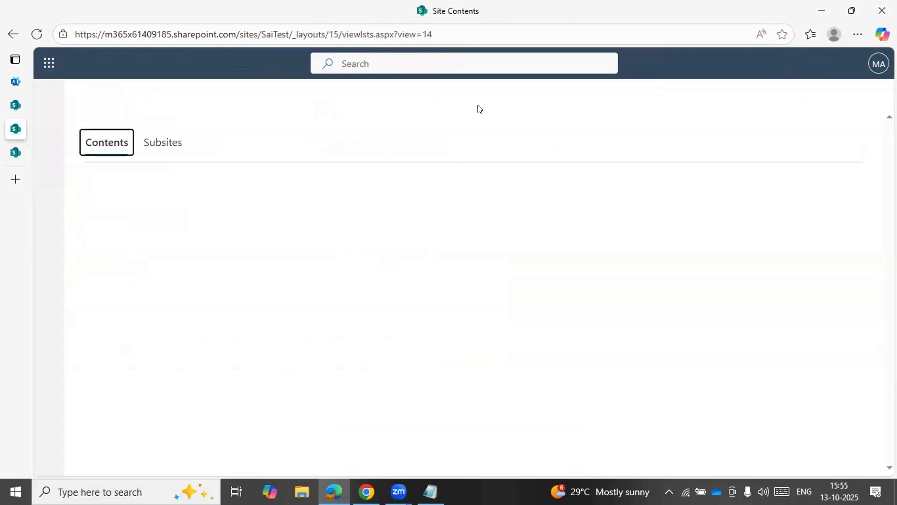
scroll(186, 299, "down", 2)
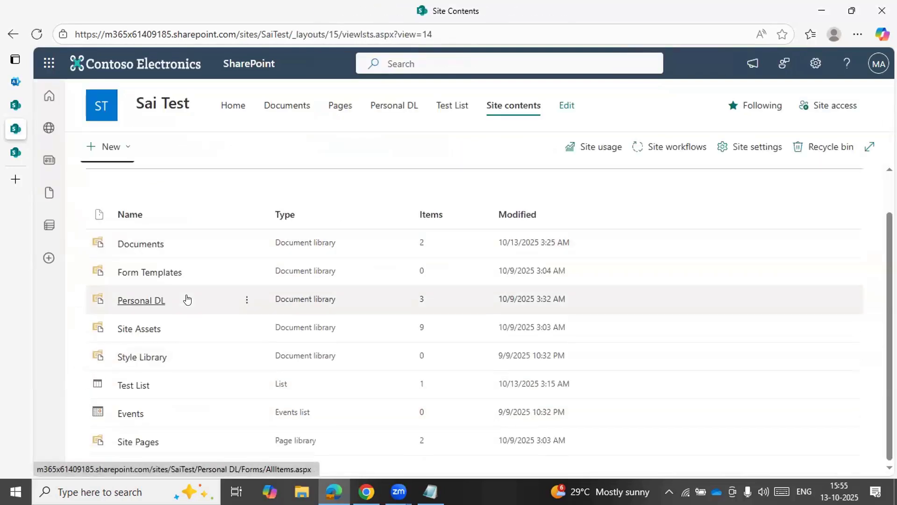
left_click(831, 149)
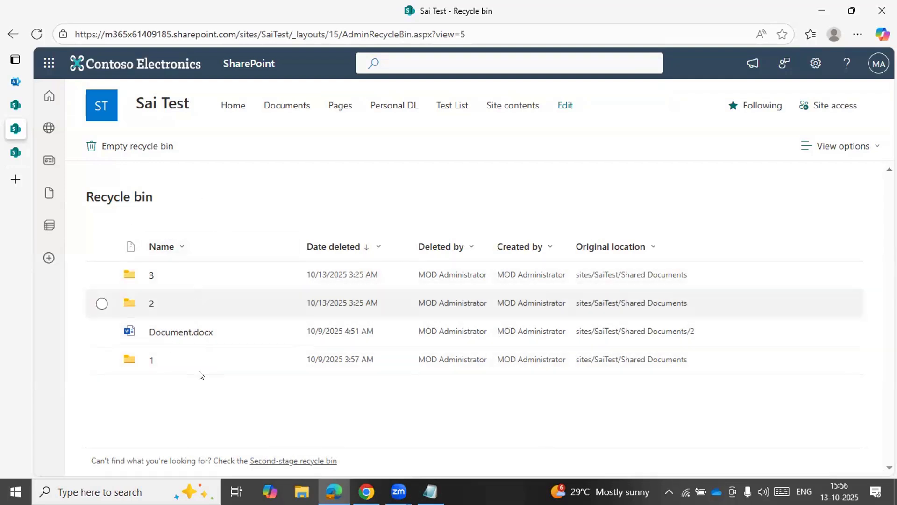
left_click(291, 461)
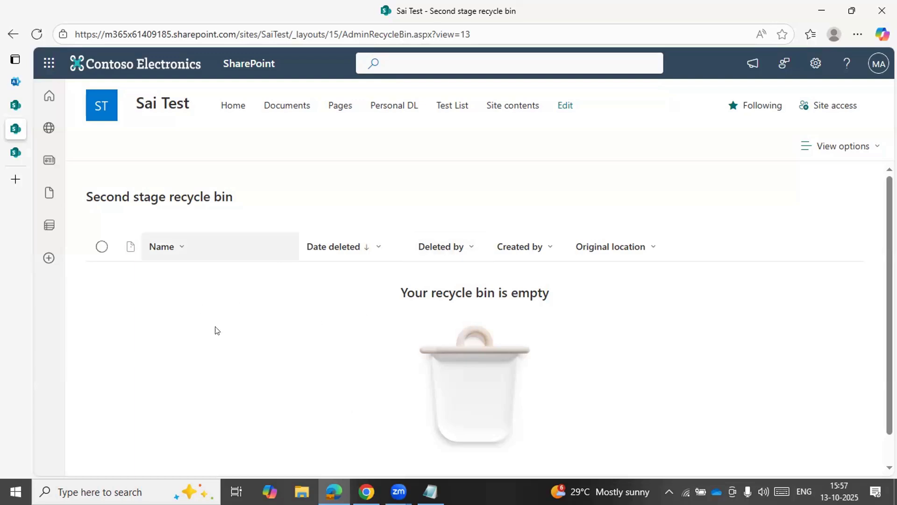
Switch to OneDrive to view its home page, and return to the Sai Test second-stage recycle bin
left_click(52, 62)
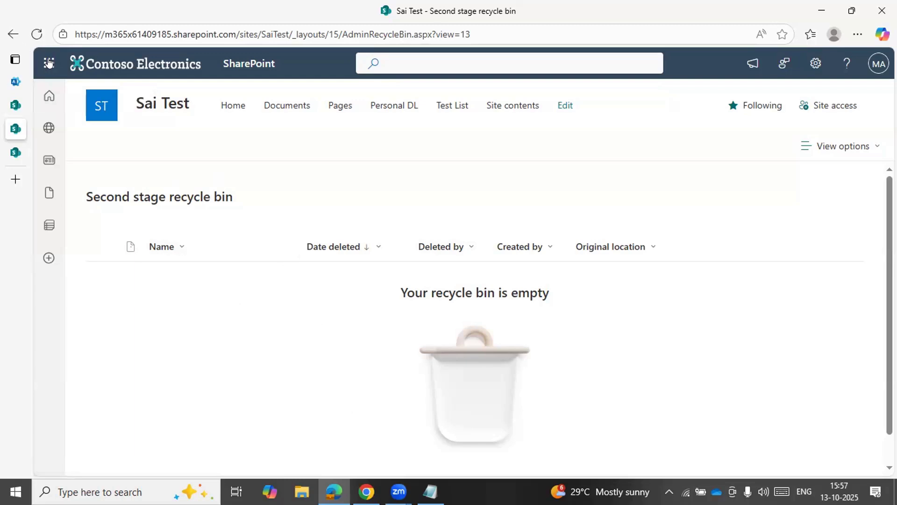
left_click(194, 152)
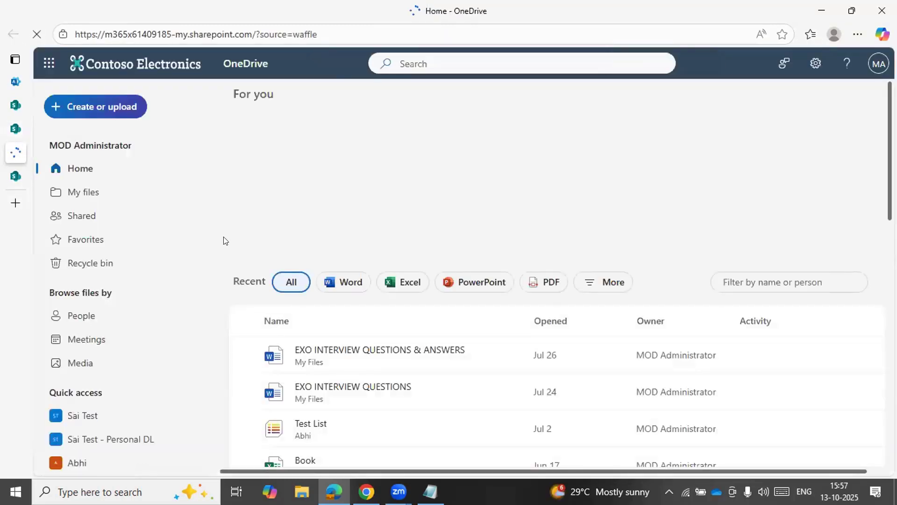
mouse_move(23, 155)
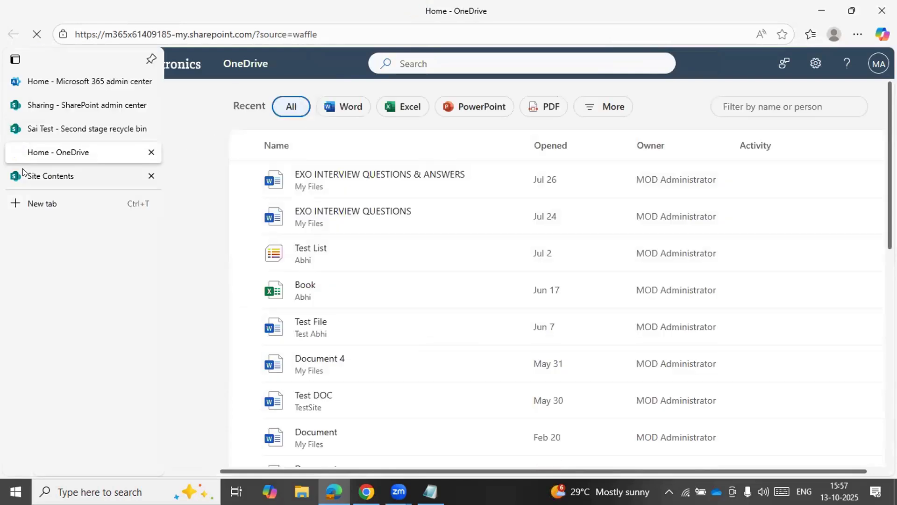
left_click(49, 131)
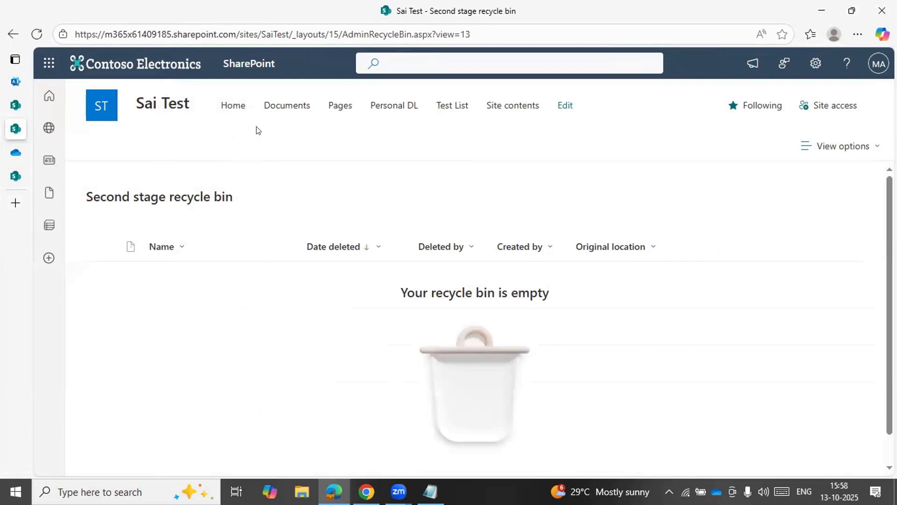
Compare the site's first-stage and second-stage recycle bins, ending on the first-stage one
left_click(12, 34)
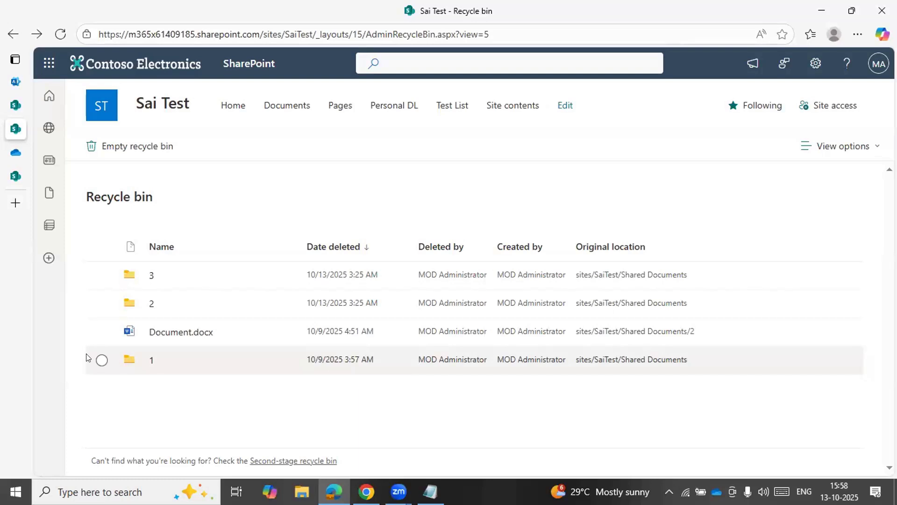
left_click(300, 460)
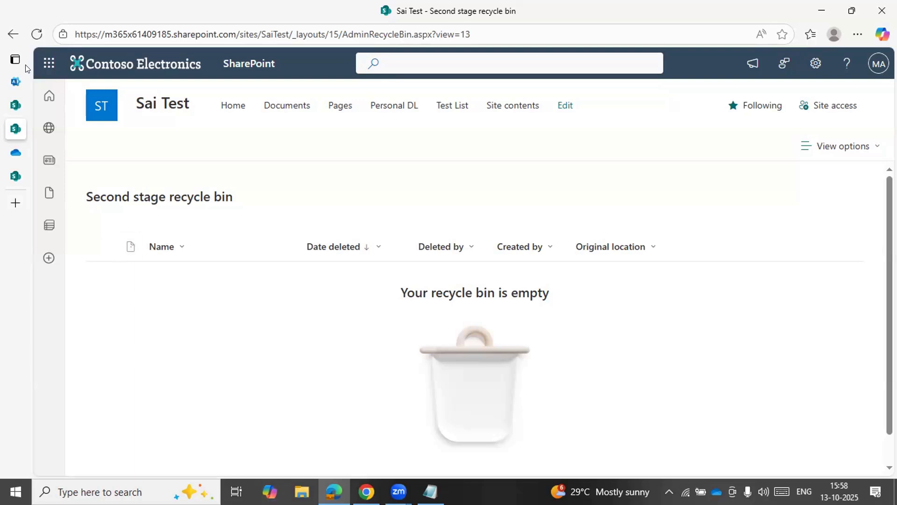
left_click(13, 34)
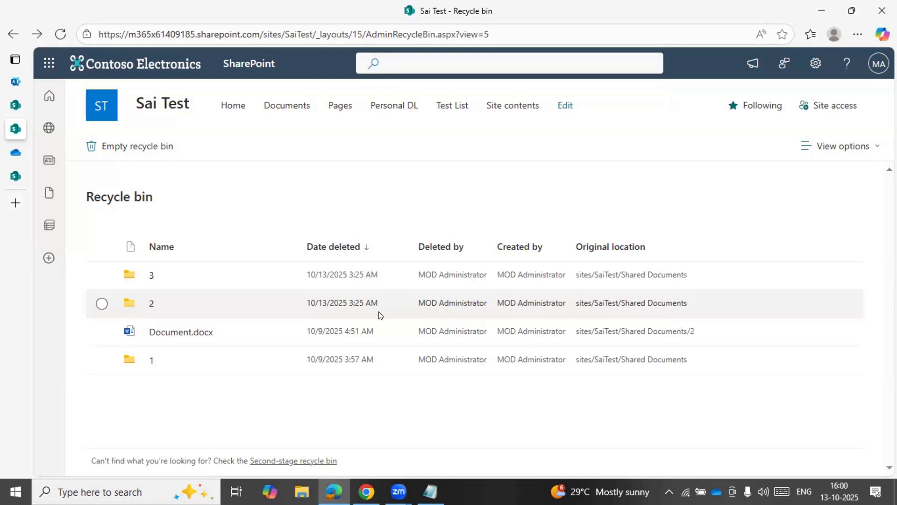
Search the web for "preservation hold library URL" in a new browser tab
key("ctrl+t")
type("p")
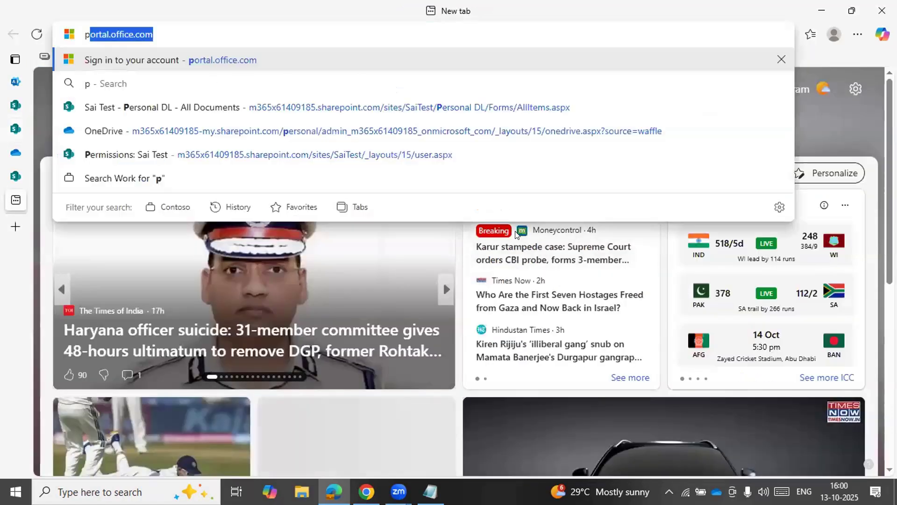
type("reservation hl=")
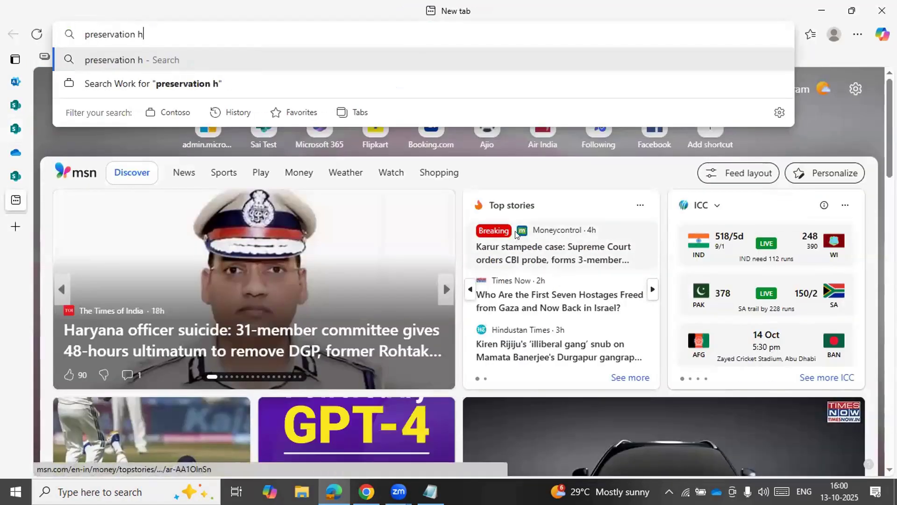
key("BackSpace")
key("BackSpace")
type("old lib")
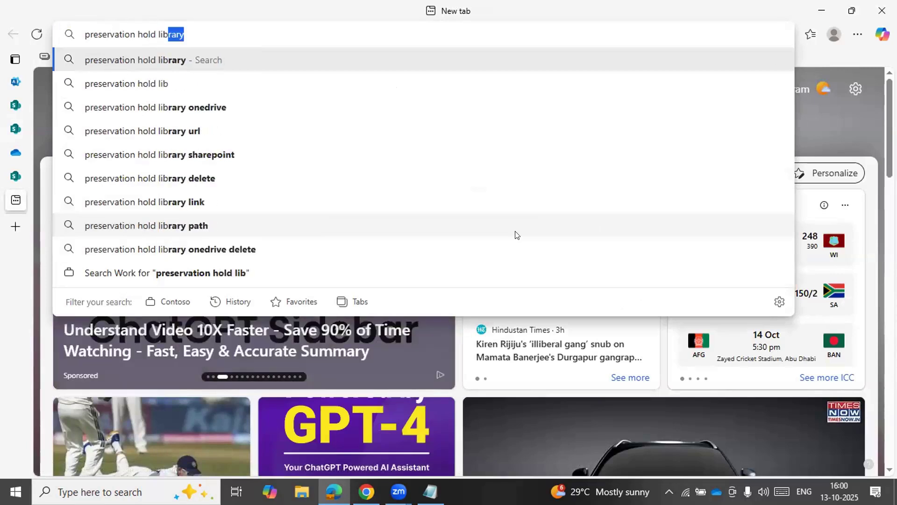
type("rary URL")
key("Return")
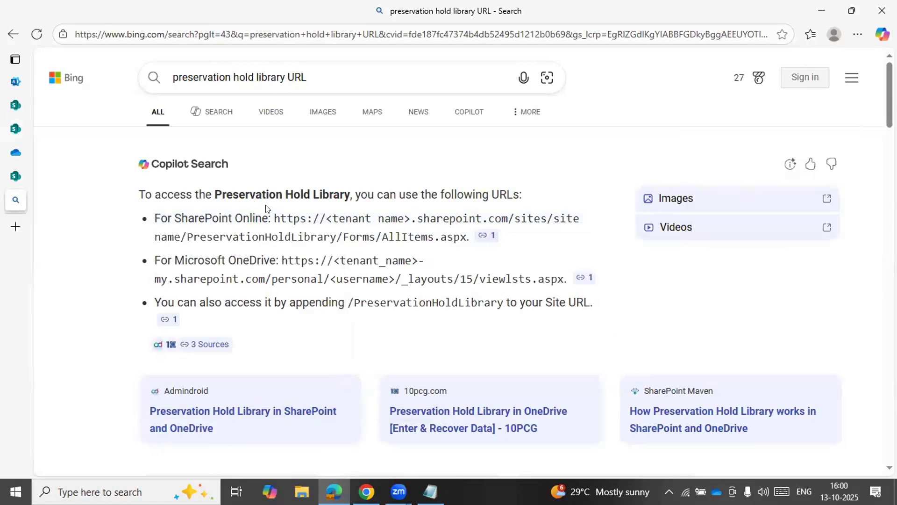
Note the SharePoint Online Preservation Hold Library URL in Notepad and copy its PreservationHoldLibrary/Forms/AllItems.aspx part
mouse_move(187, 234)
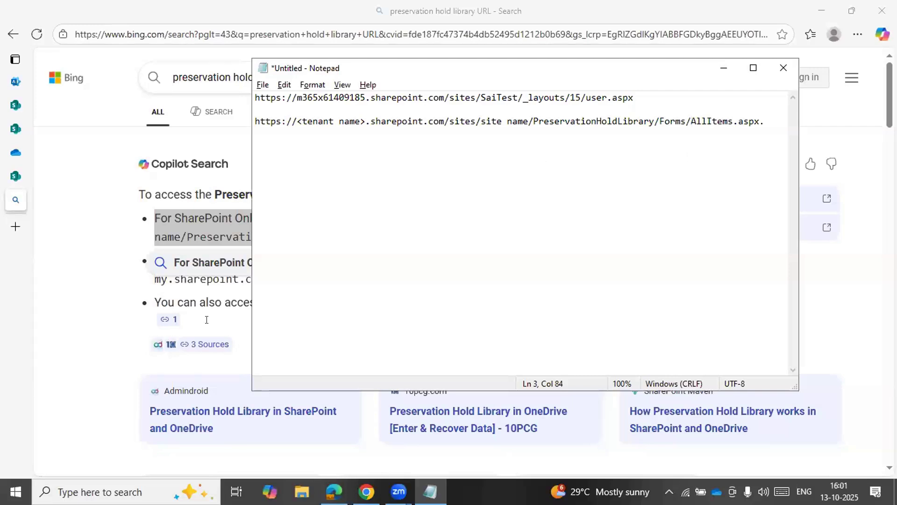
key("alt+Tab")
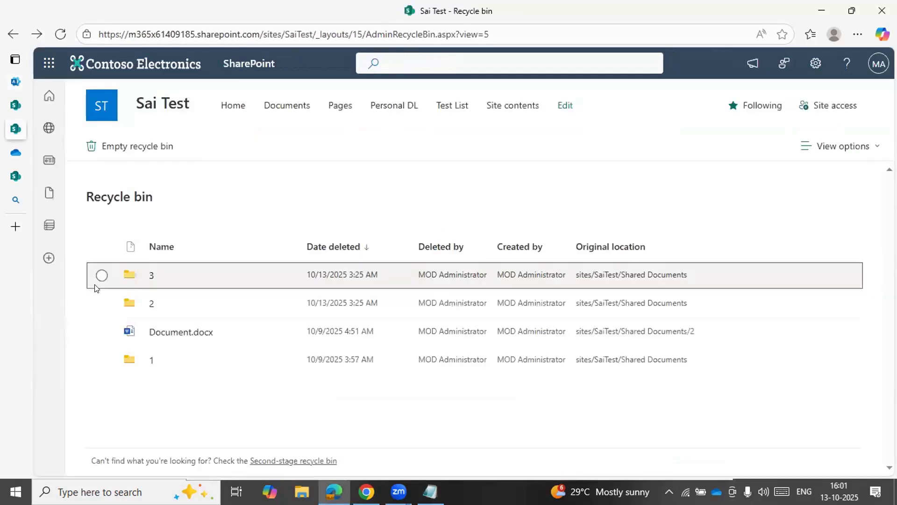
key("alt+Tab")
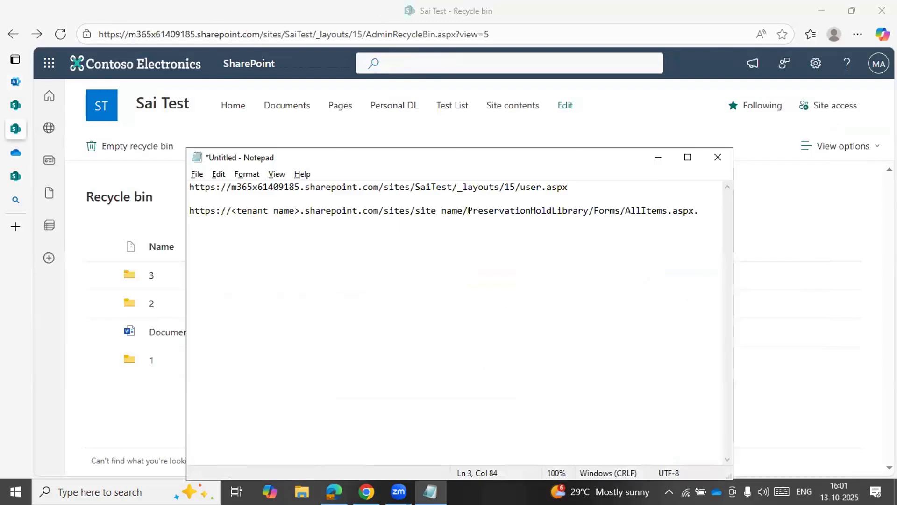
left_click(710, 209, "shift")
key("ctrl+c")
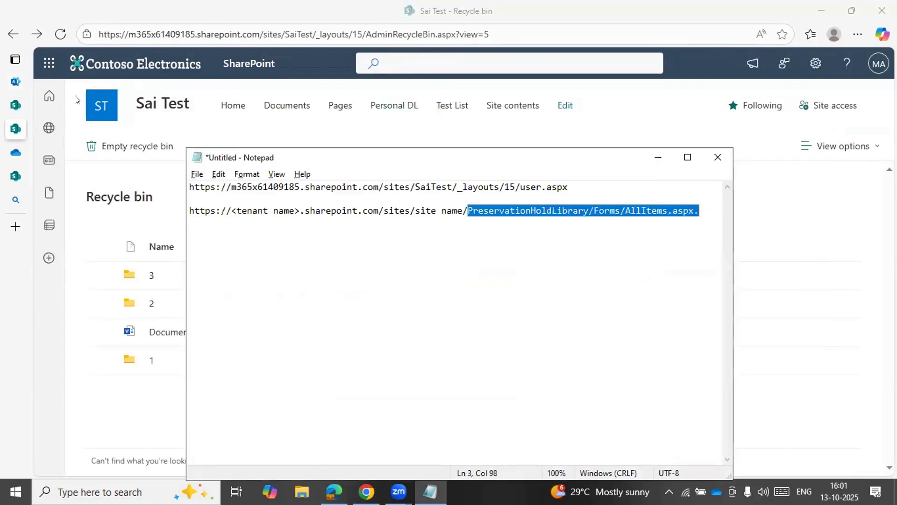
Try to open the Sai Test site's Preservation Hold Library by replacing the address after SaiTest/ with PreservationHoldLibrary/Forms/AllItems.aspx
left_click(318, 30)
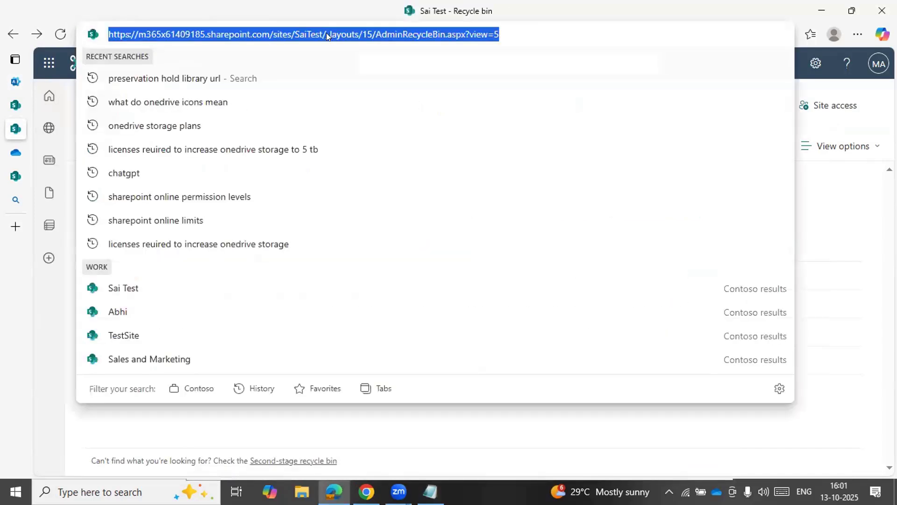
left_click(326, 34)
double_click(327, 34)
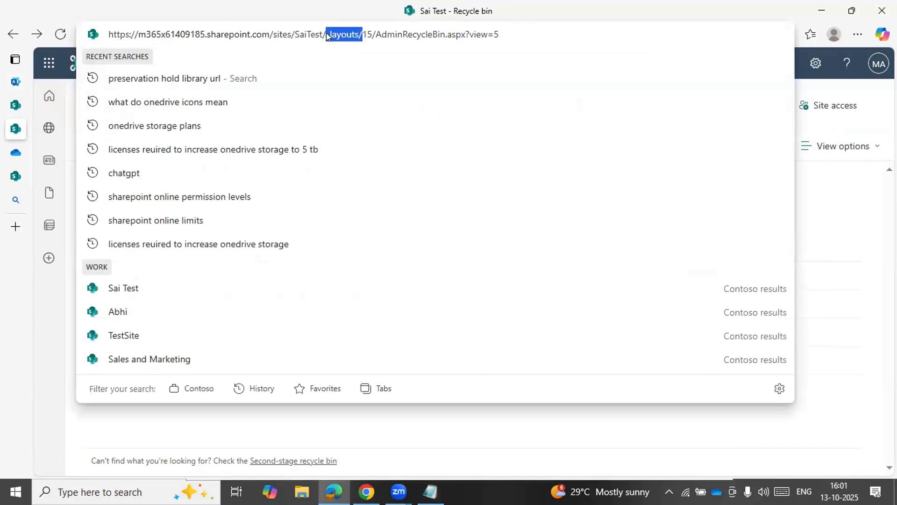
key("ctrl+shift+Right")
key("shift+End")
key("BackSpace")
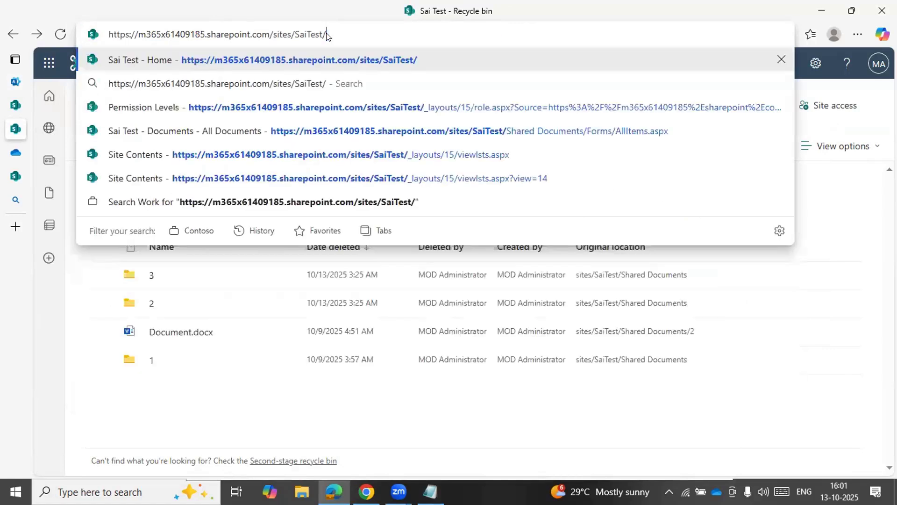
key("ctrl+v")
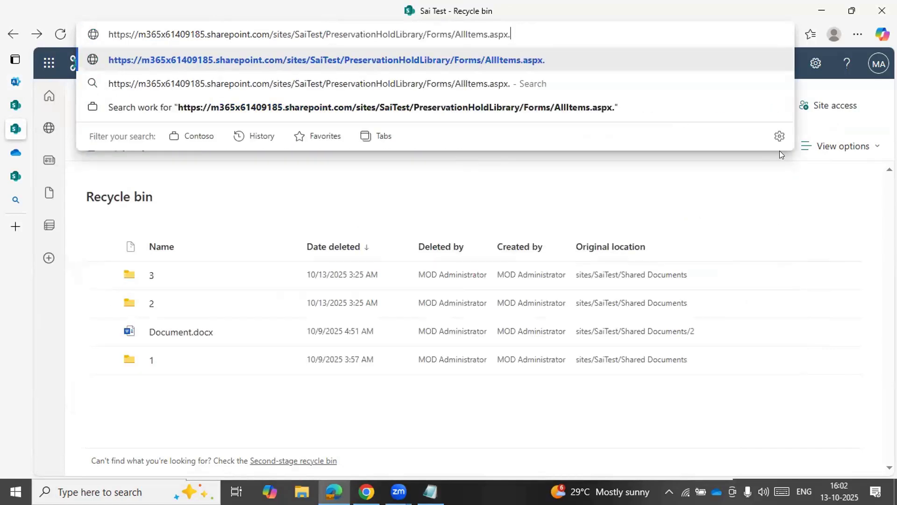
key("BackSpace")
key("Return")
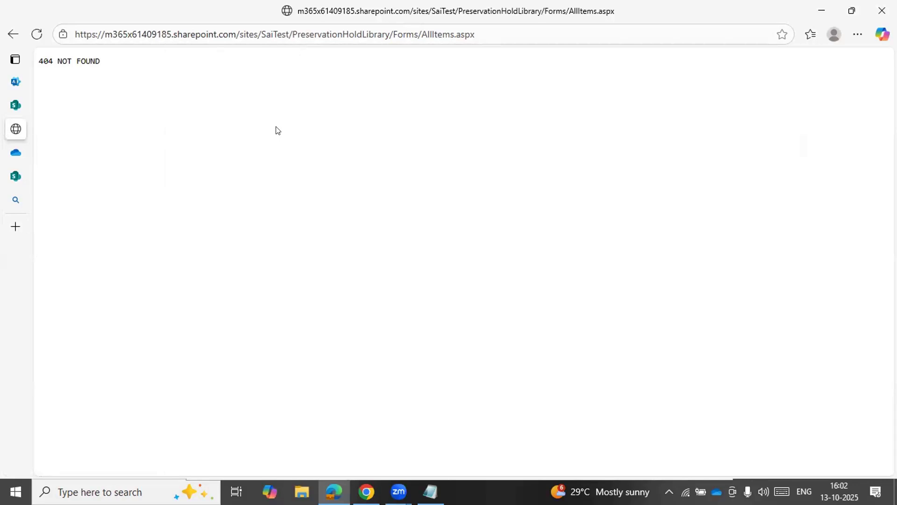
Switch to the Microsoft 365 admin center, open Microsoft Purview from its admin centers and look through the Purview solutions
left_click(15, 82)
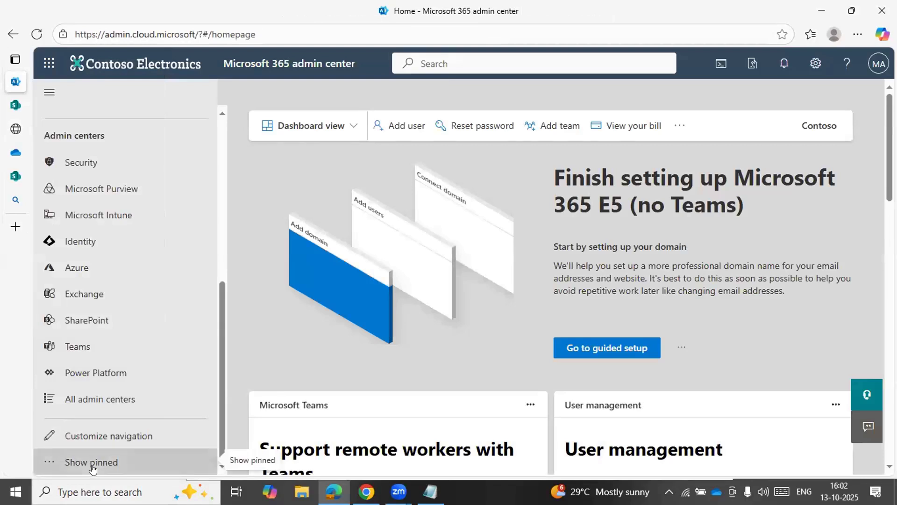
left_click(92, 464)
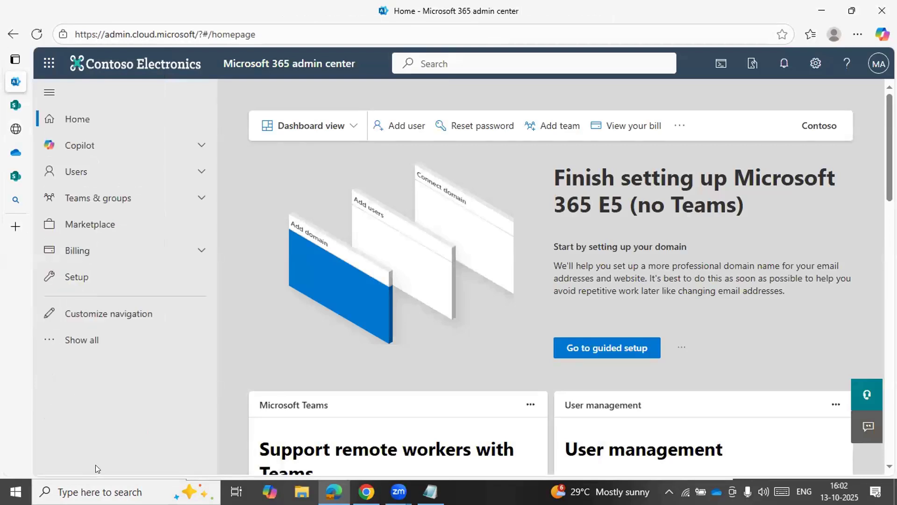
left_click(91, 332)
scroll(91, 331, "down", 5)
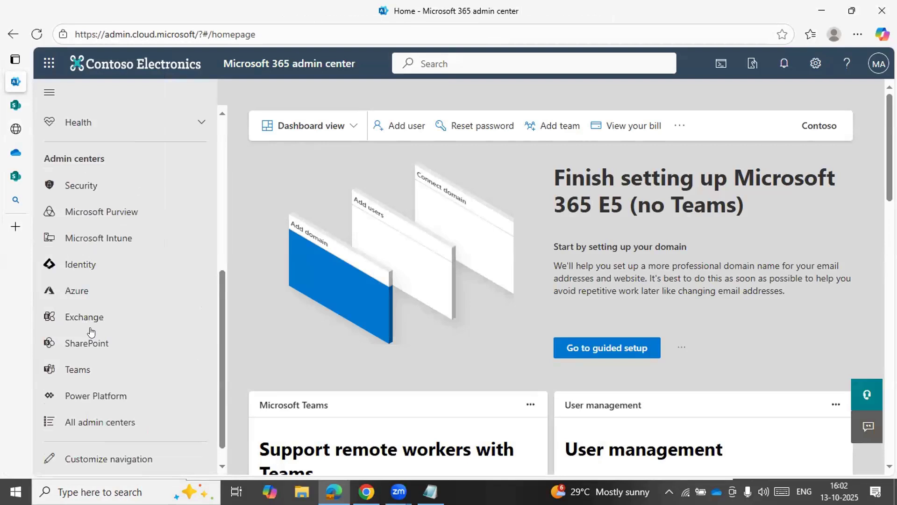
scroll(116, 330, "down", 1)
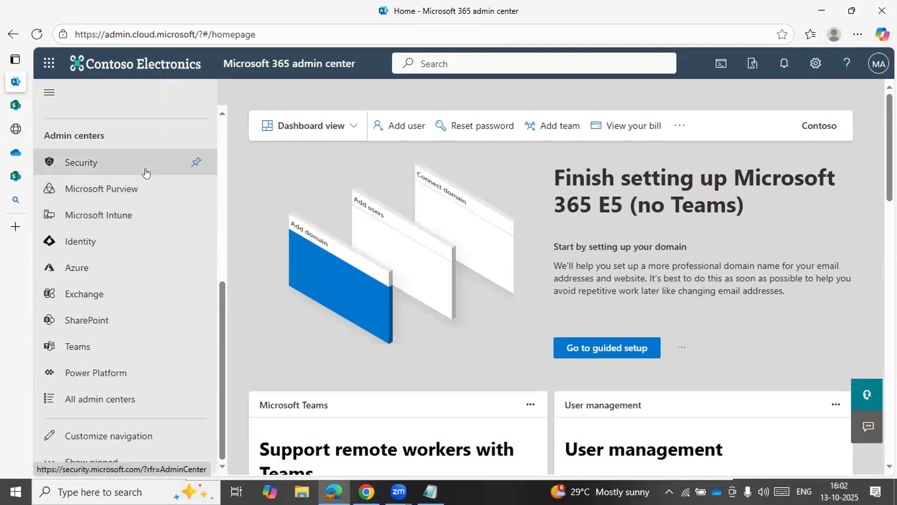
left_click(108, 176)
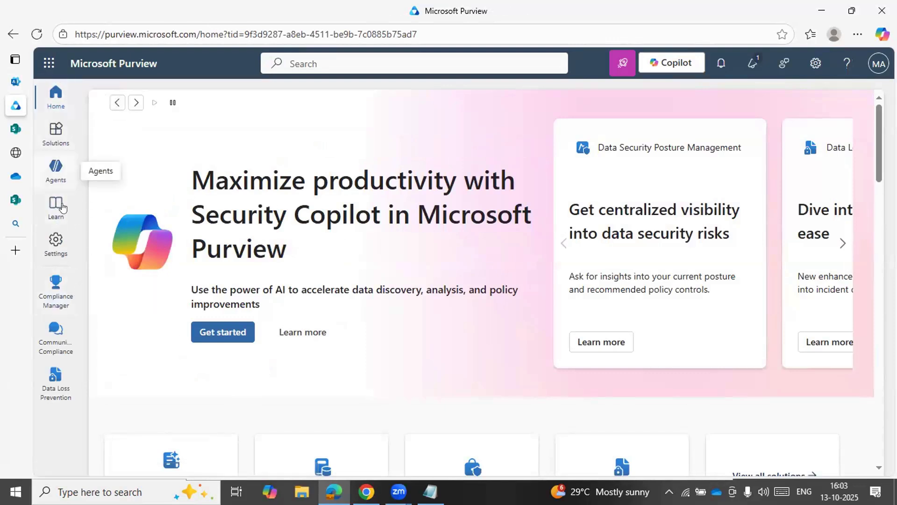
left_click(57, 135)
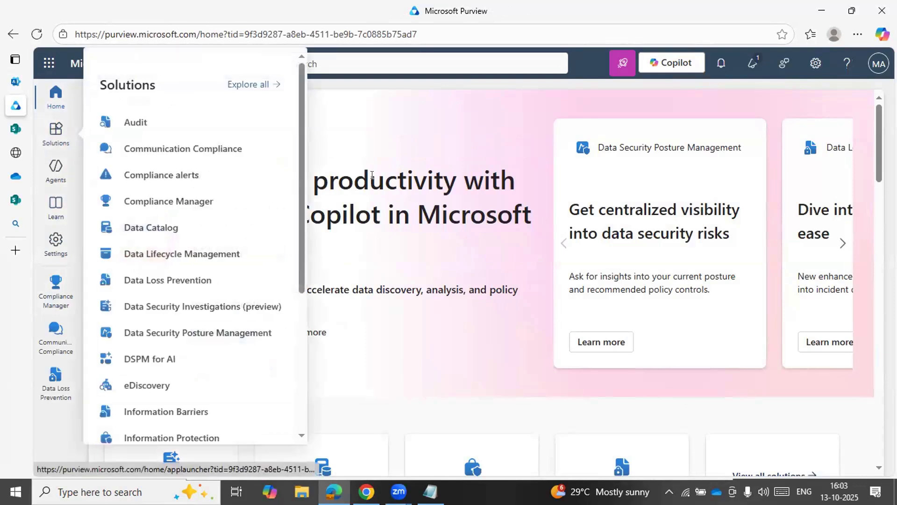
scroll(216, 300, "down", 4)
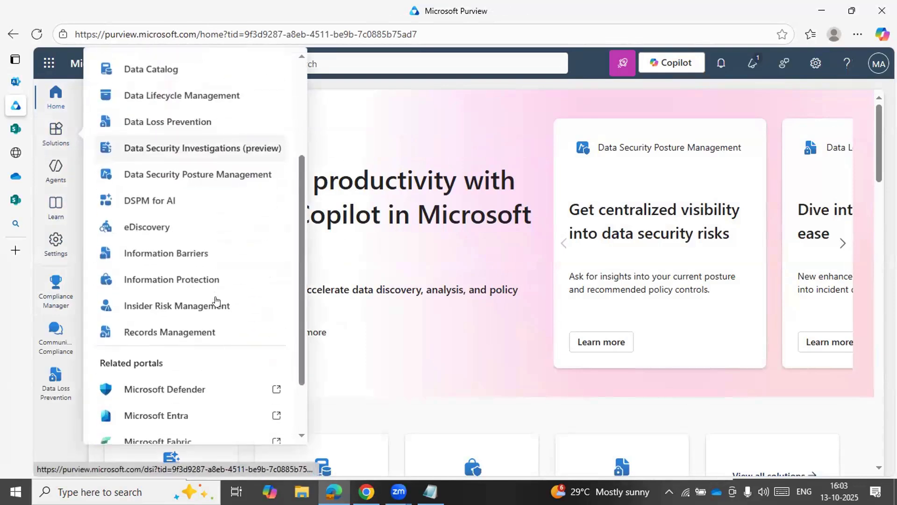
Open the retention policies of the Data Lifecycle Management solution
scroll(216, 300, "up", 4)
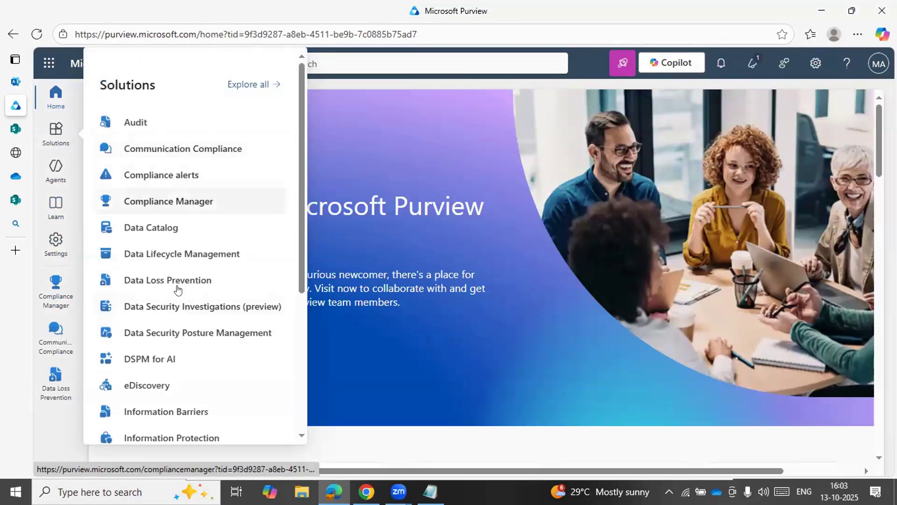
left_click(203, 253)
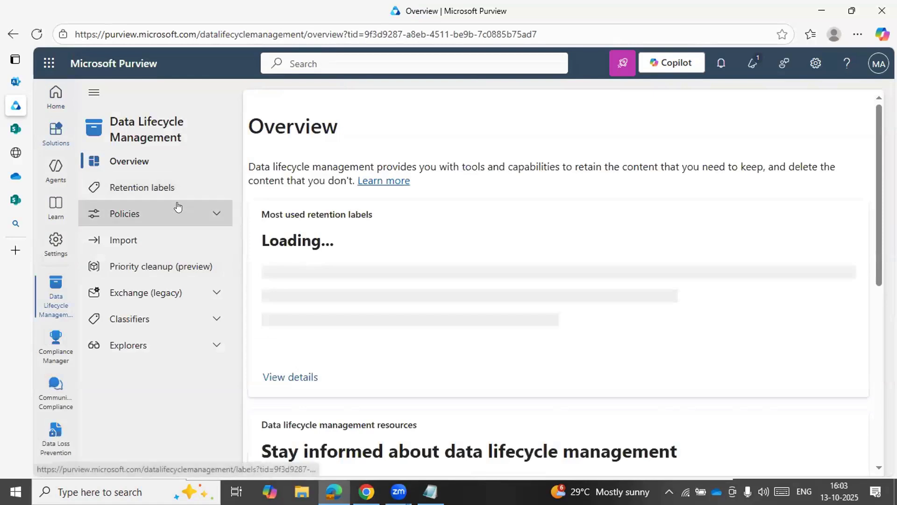
left_click(190, 214)
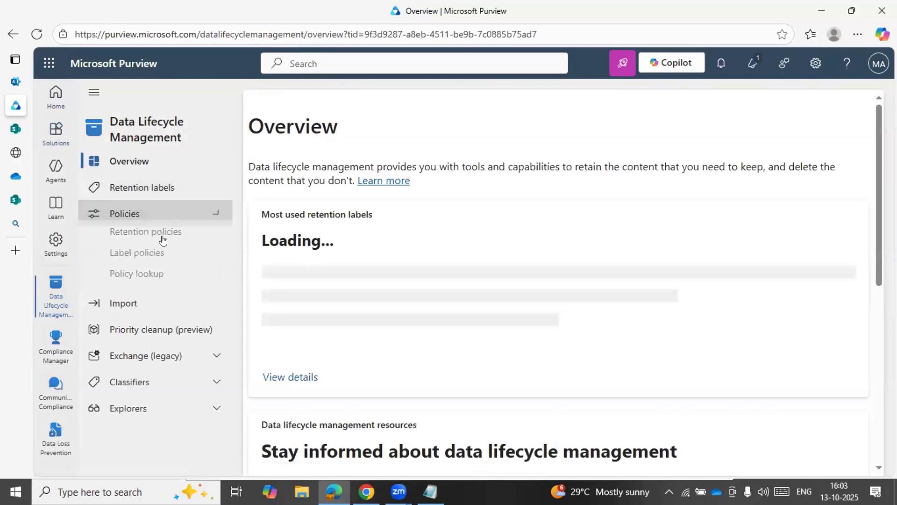
left_click(165, 236)
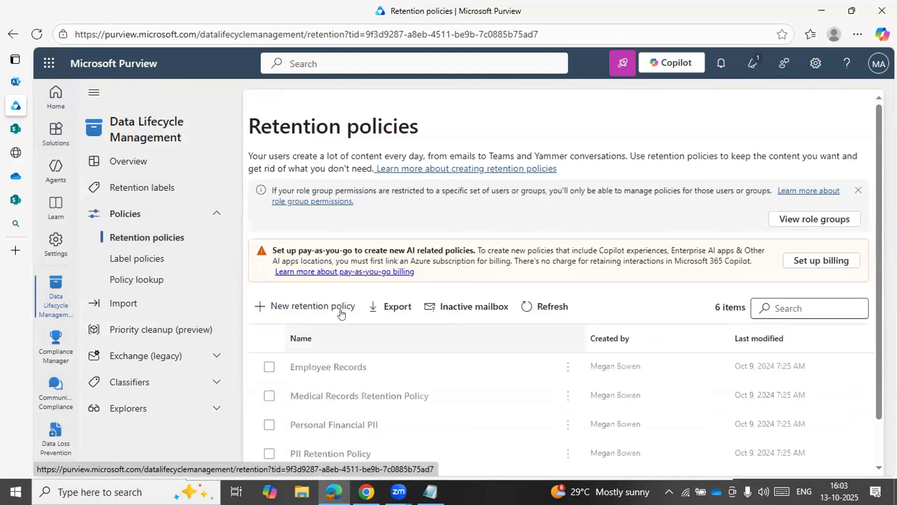
Start a new retention policy named SPO SITE RETENTION POLICY and continue to its policy scope
left_click(340, 312)
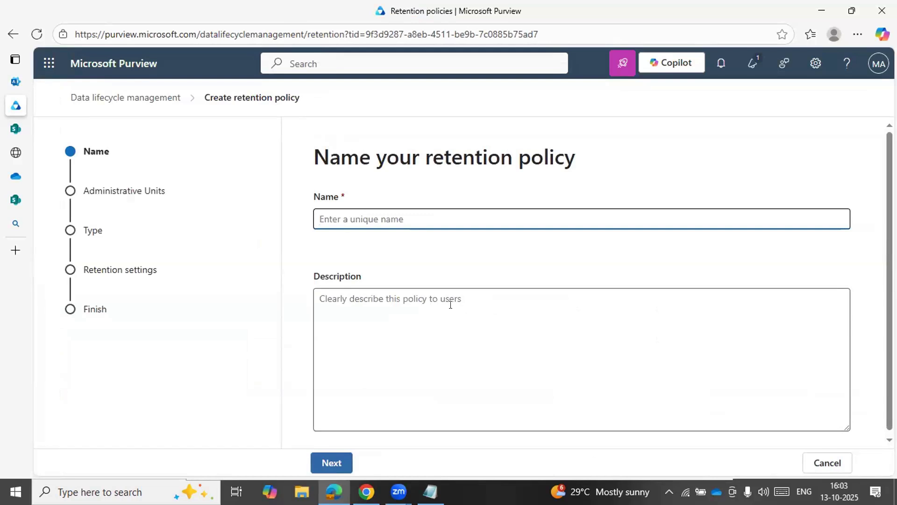
type("SPO SITE")
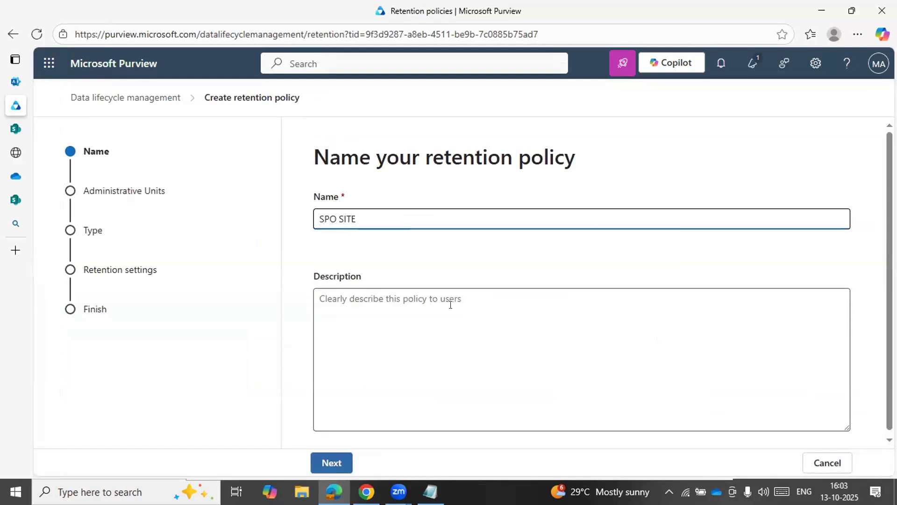
type(" RETEN")
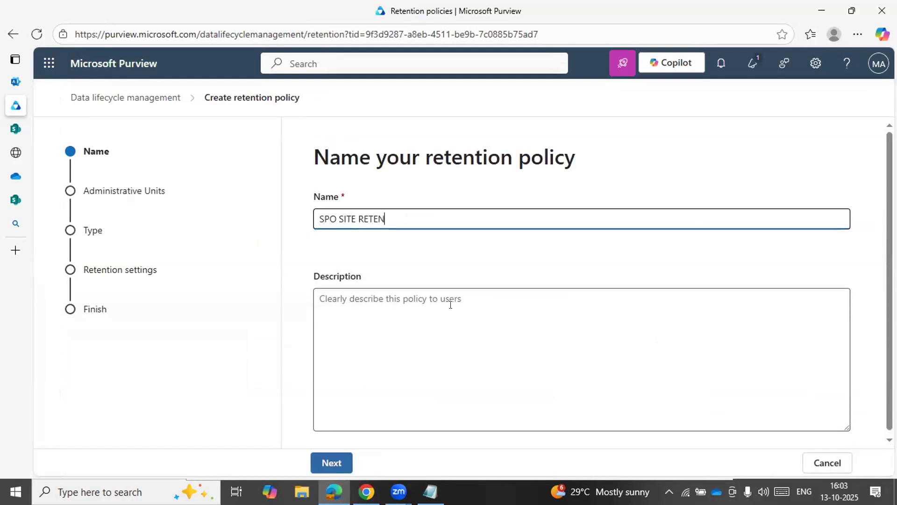
type("TION POLICY")
left_click(331, 463)
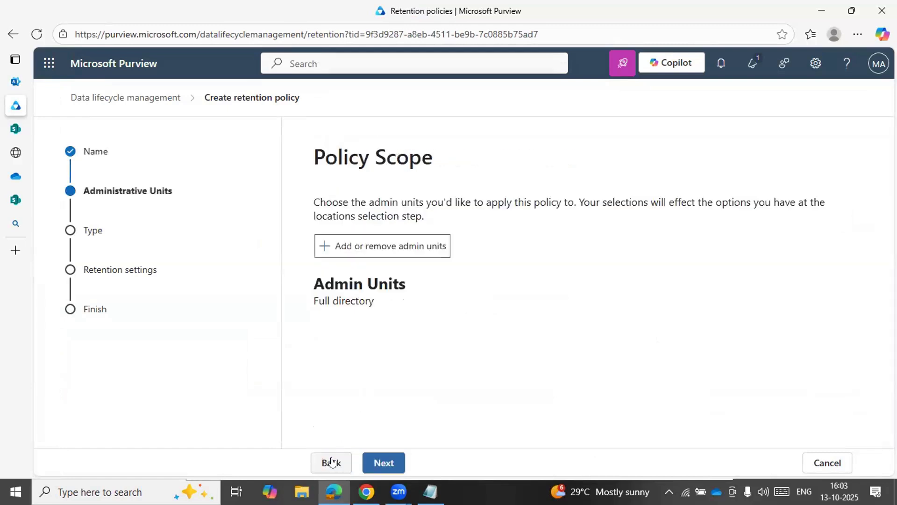
Check the selectable admin units, keep the policy scope at Full directory and continue to the policy type
left_click(420, 252)
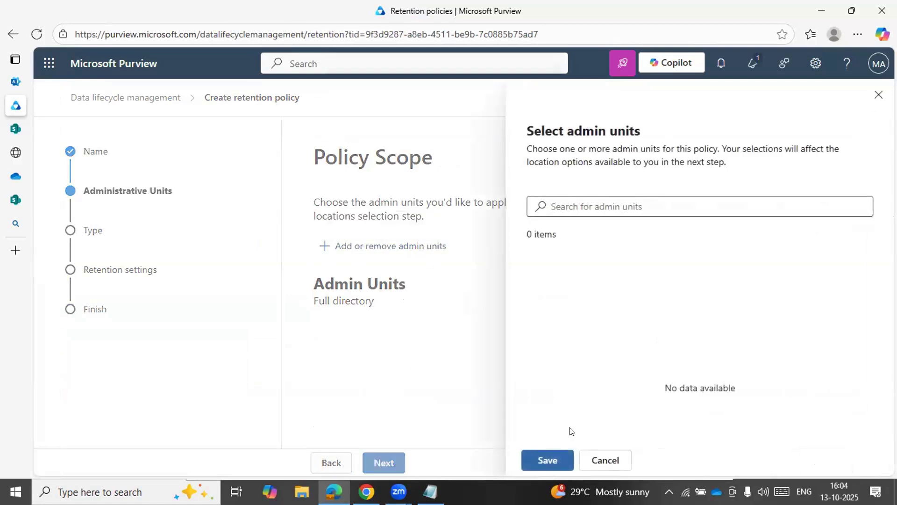
left_click(604, 460)
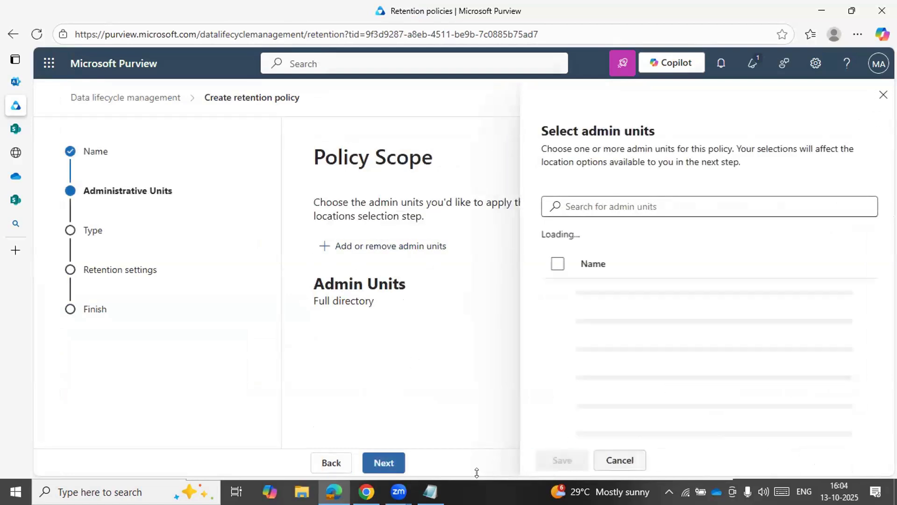
left_click(384, 463)
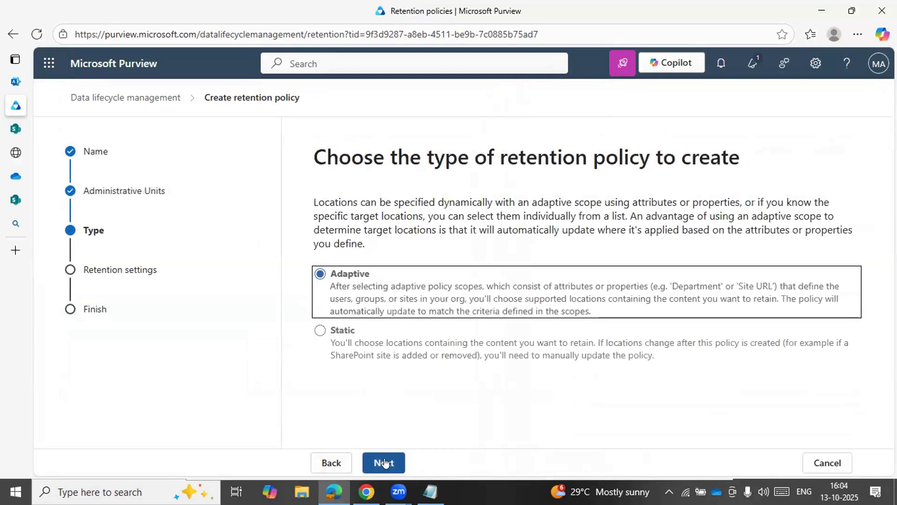
Proceed with the Adaptive policy type and look over its scopes and locations
left_click(386, 460)
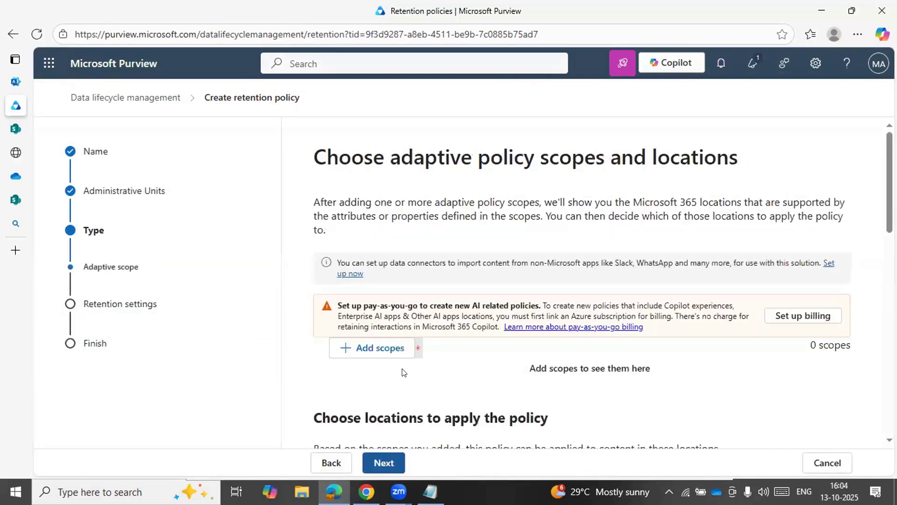
scroll(404, 373, "down", 5)
scroll(403, 373, "down", 1)
scroll(403, 373, "up", 1)
scroll(403, 372, "down", 1)
scroll(402, 371, "up", 1)
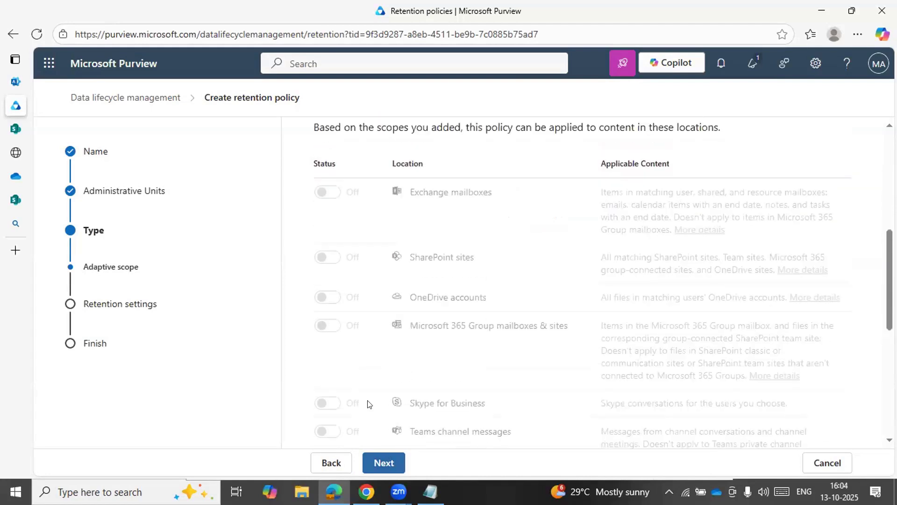
Go back to the policy type choice, try Static, and continue with Adaptive instead
left_click(331, 463)
left_click(330, 332)
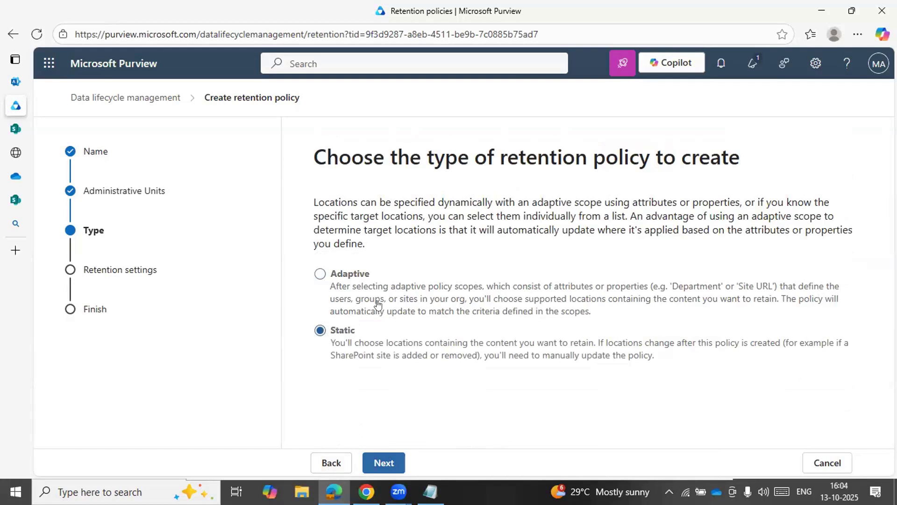
left_click(350, 272)
left_click(379, 457)
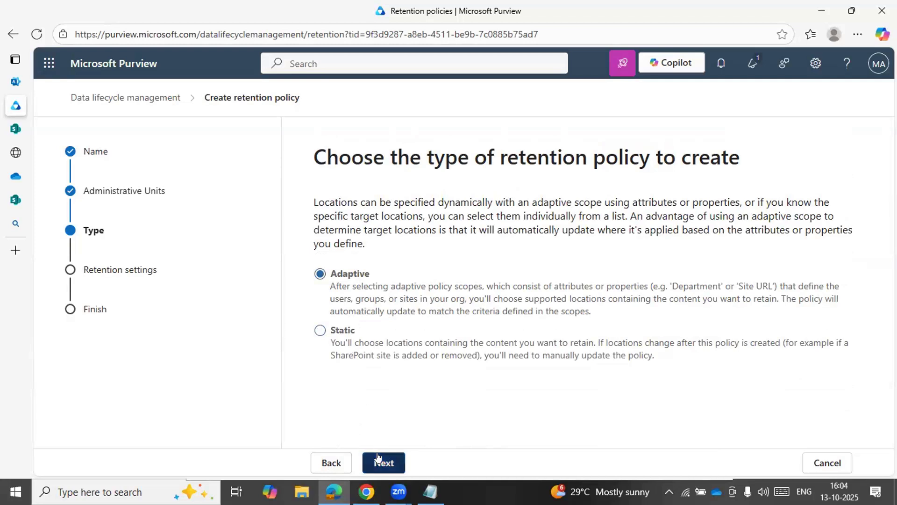
Examine the locations an adaptive retention policy can cover, from Exchange mailboxes and SharePoint sites to Teams, Yammer and AI apps
scroll(501, 383, "down", 4)
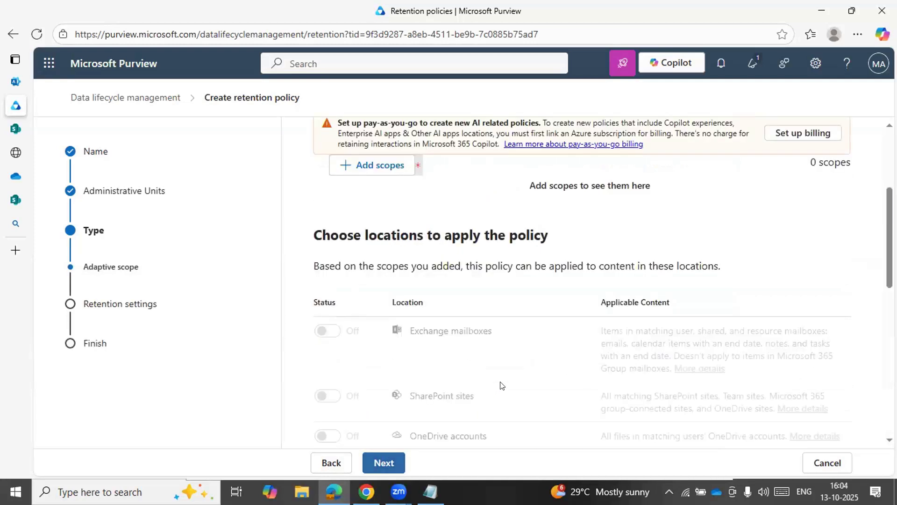
scroll(501, 385, "down", 1)
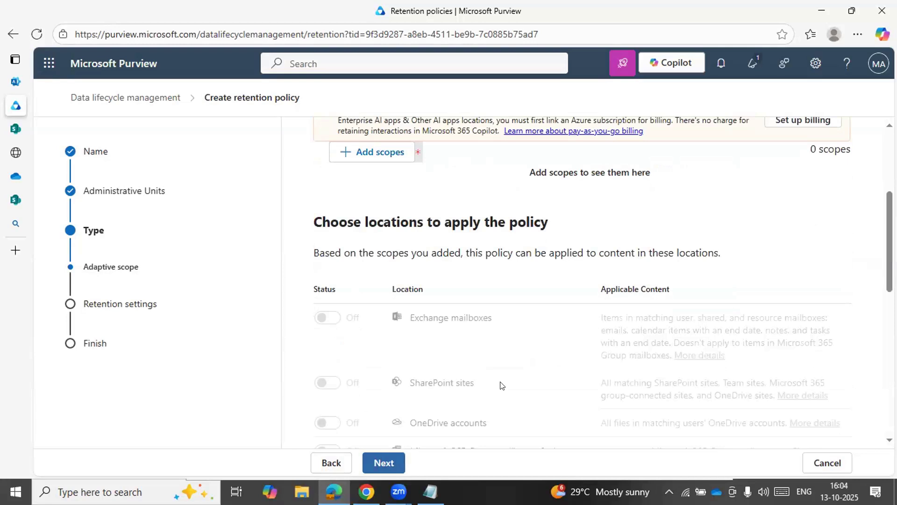
scroll(501, 384, "down", 1)
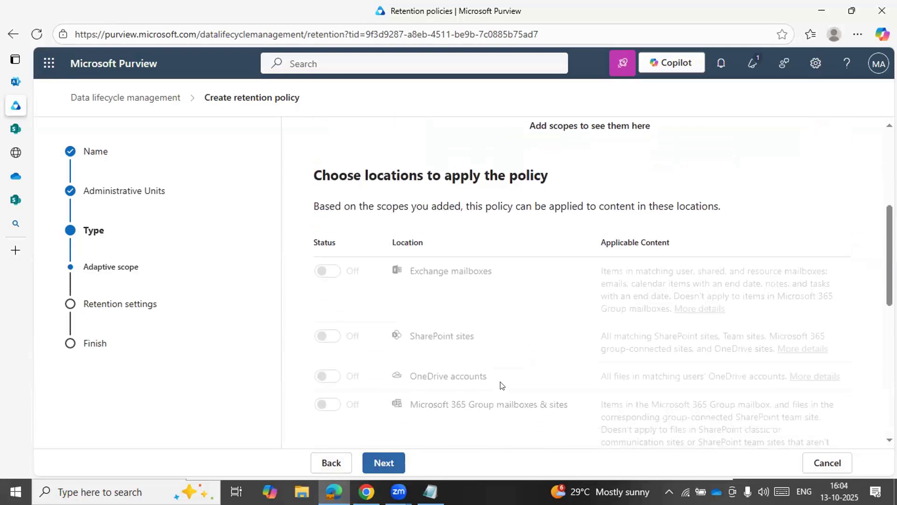
scroll(433, 345, "down", 3)
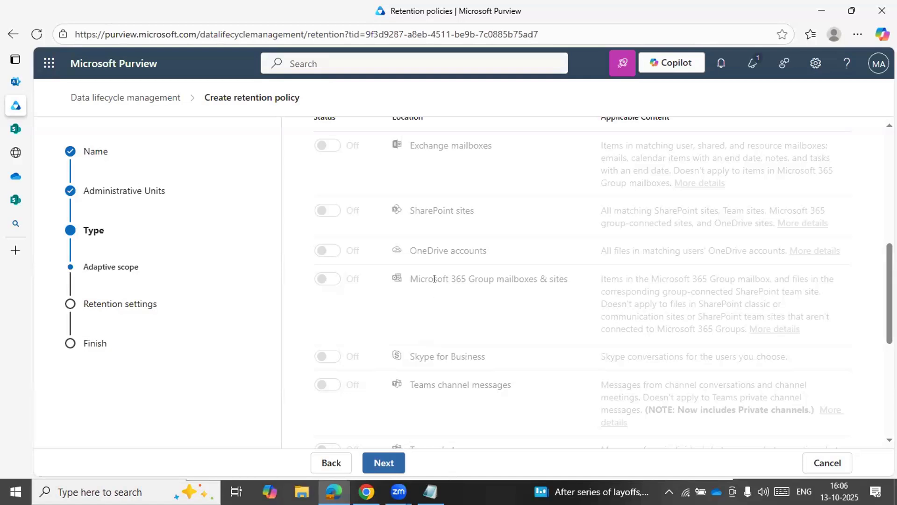
scroll(361, 245, "down", 4)
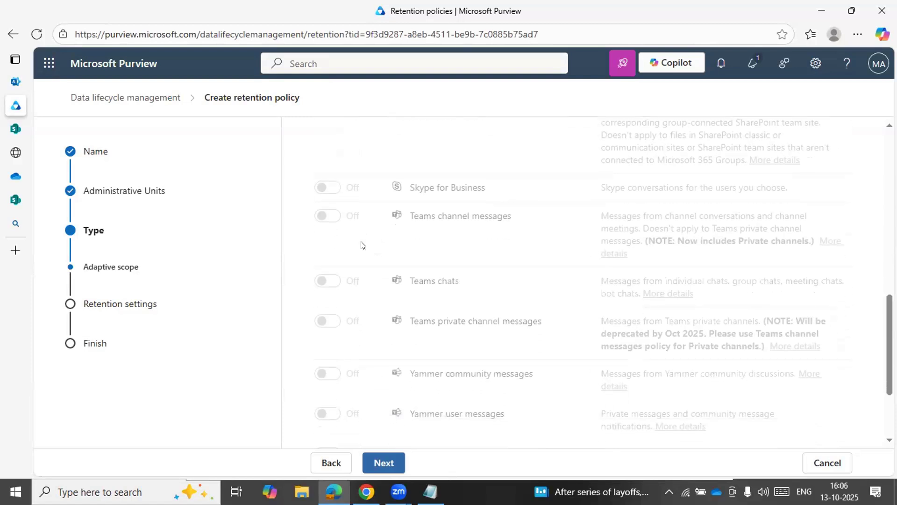
scroll(361, 244, "down", 3)
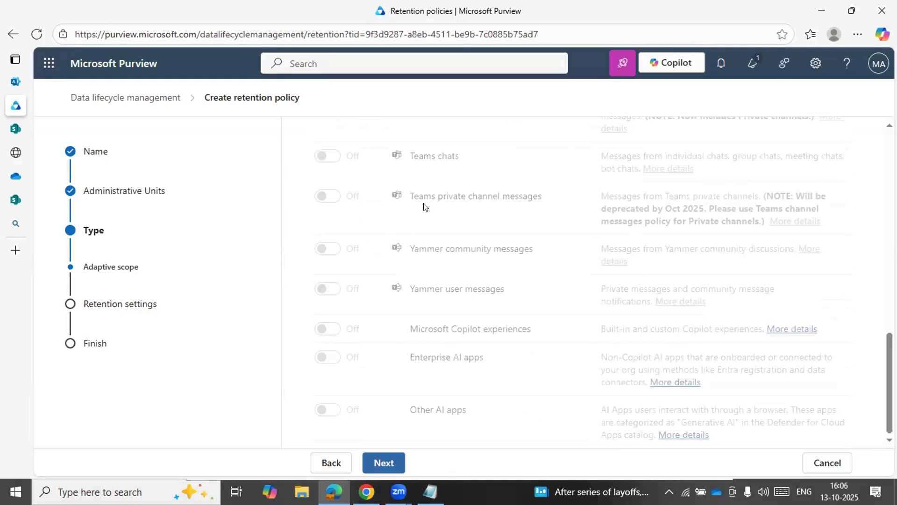
scroll(425, 207, "up", 2)
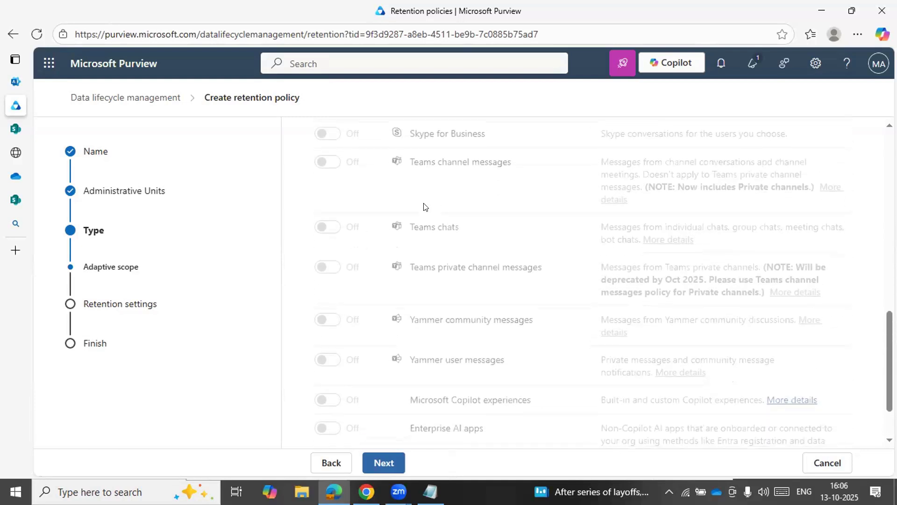
scroll(424, 206, "down", 1)
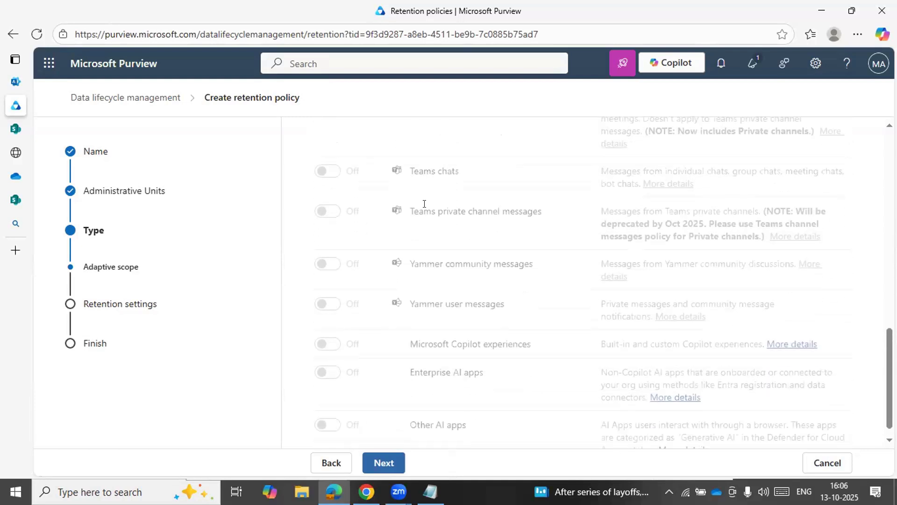
scroll(424, 203, "down", 1)
scroll(424, 207, "up", 4)
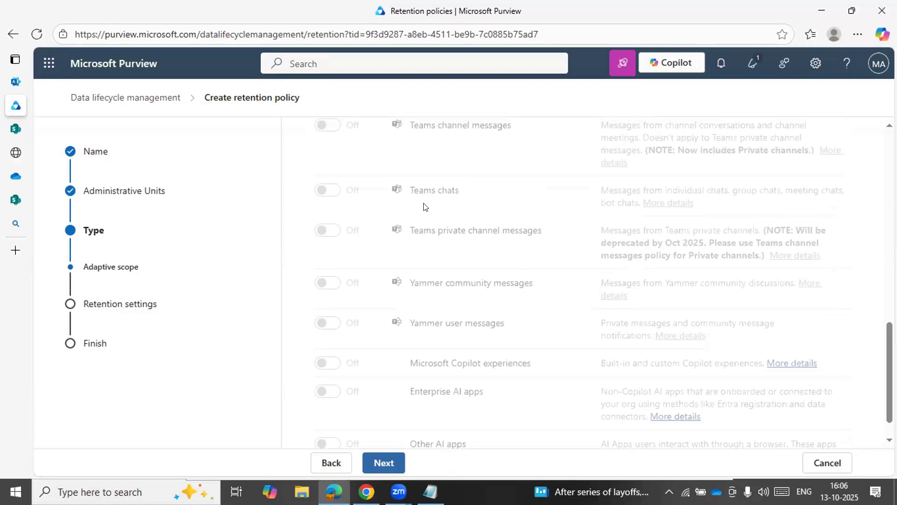
scroll(424, 207, "up", 5)
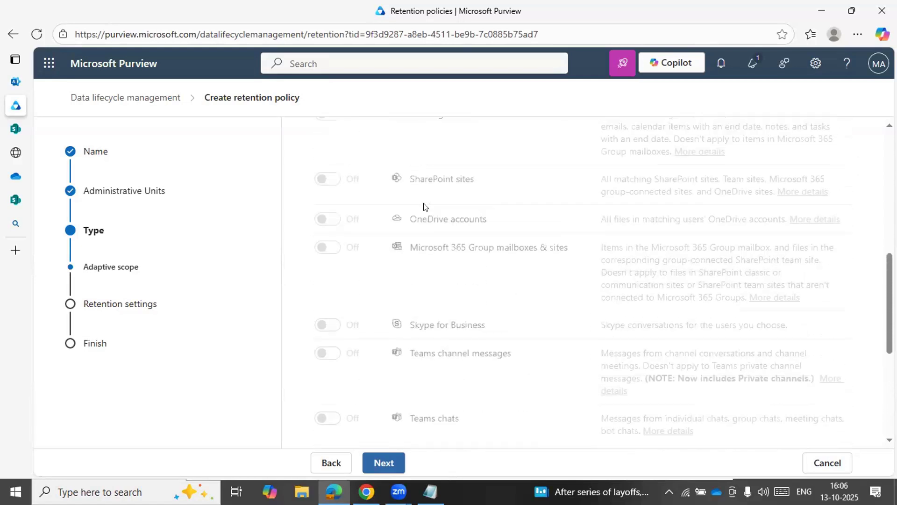
scroll(424, 206, "down", 3)
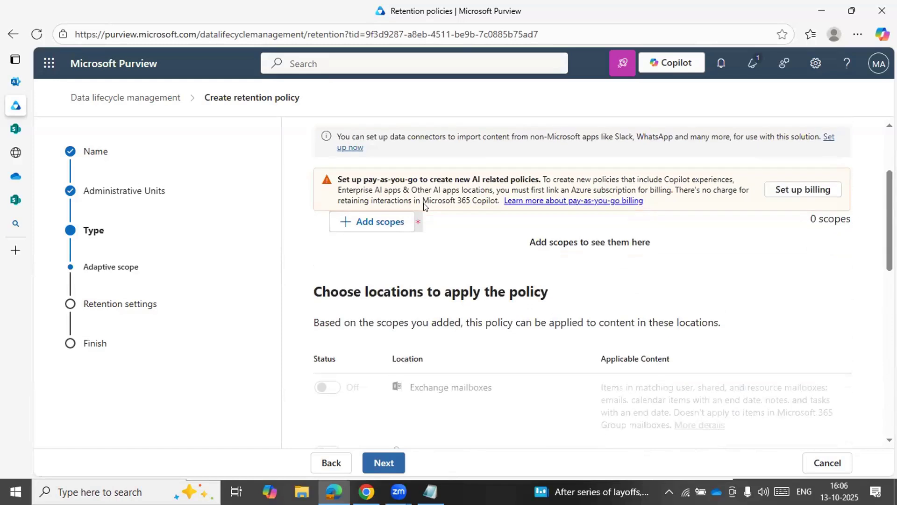
scroll(424, 207, "down", 3)
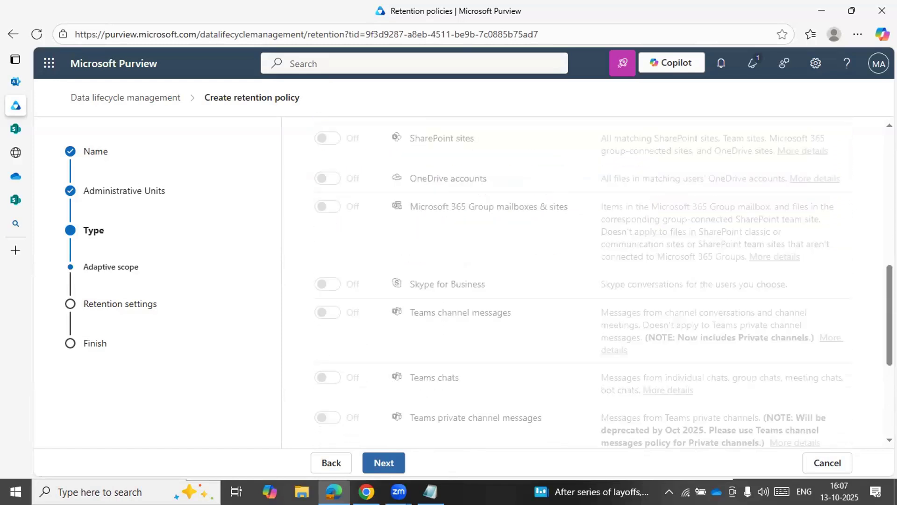
Change the retention policy type to Static and continue to choosing its locations
left_click(320, 457)
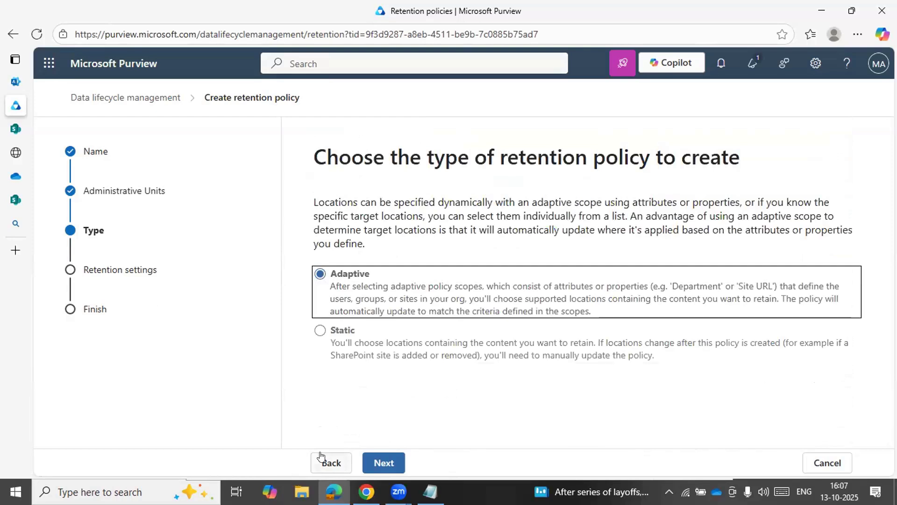
left_click(320, 329)
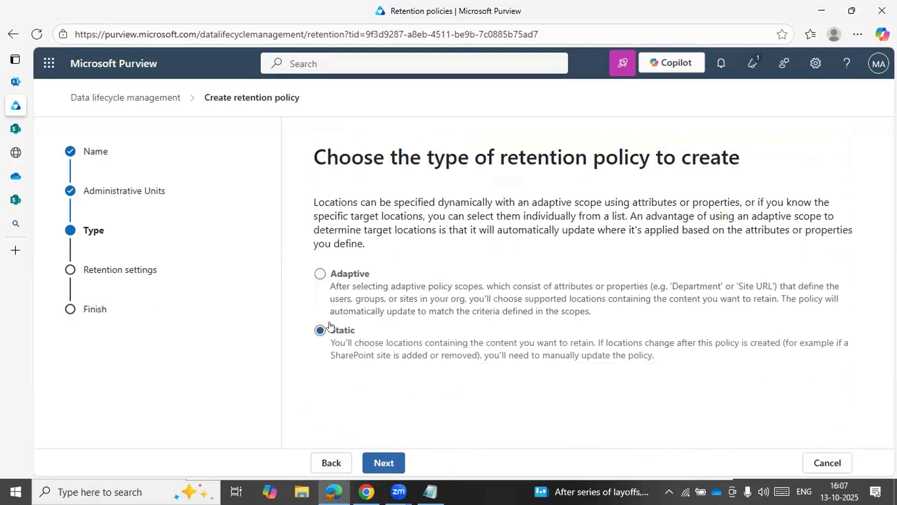
left_click(379, 462)
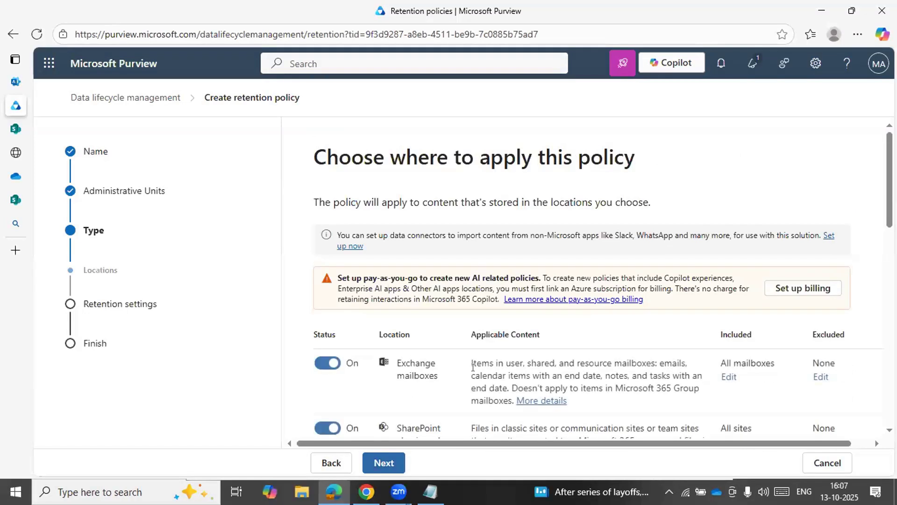
Review the static policy's locations with their status, applicable content, and included and excluded scopes
scroll(467, 374, "down", 3)
scroll(473, 367, "down", 3)
scroll(472, 367, "down", 5)
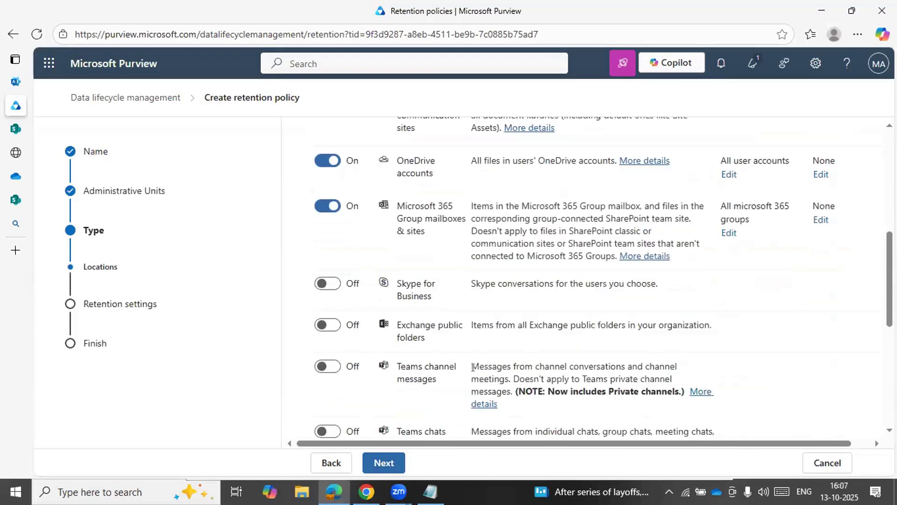
scroll(475, 370, "down", 3)
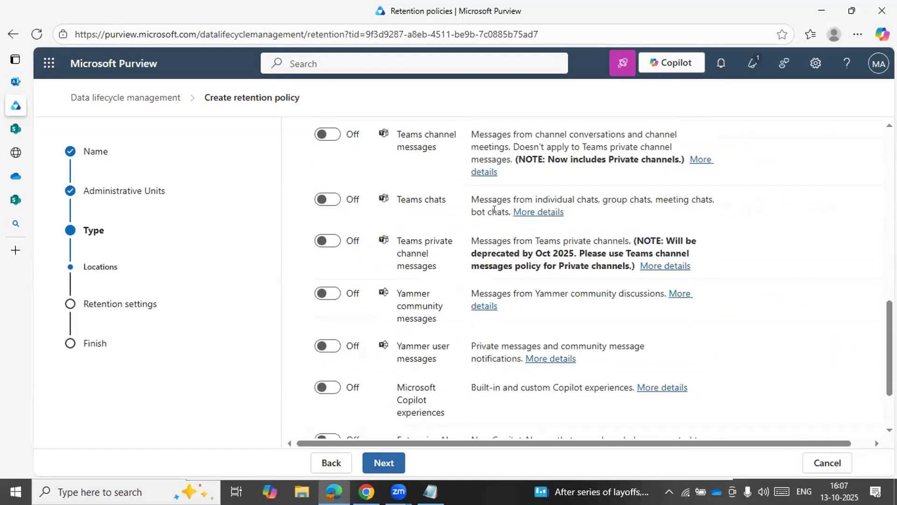
scroll(498, 187, "up", 10)
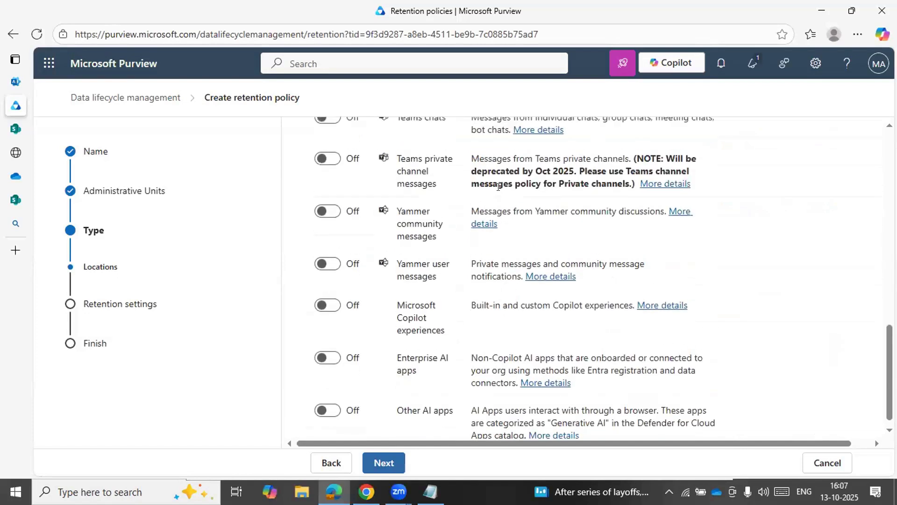
scroll(497, 187, "up", 3)
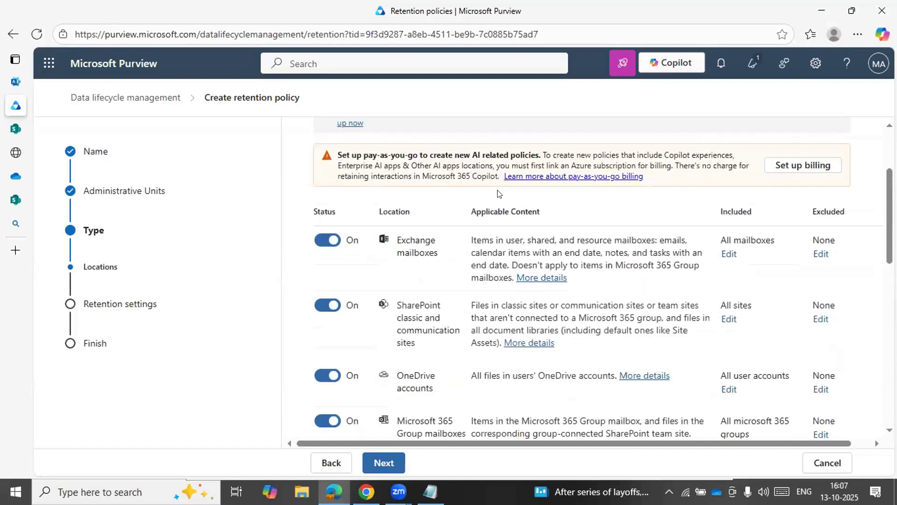
scroll(497, 190, "down", 2)
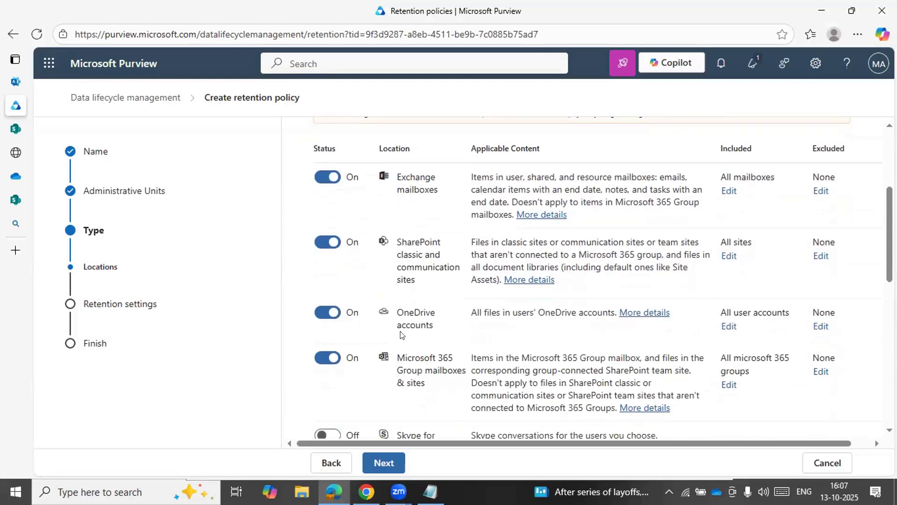
Turn off the Microsoft 365 Group mailboxes & sites, Exchange mailboxes, and SharePoint classic and communication sites locations in the policy
scroll(400, 341, "down", 1)
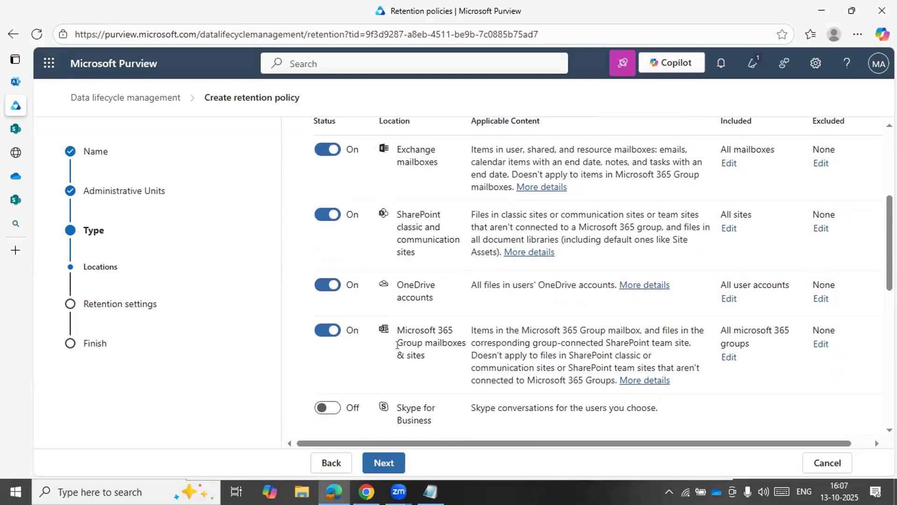
left_click(327, 332)
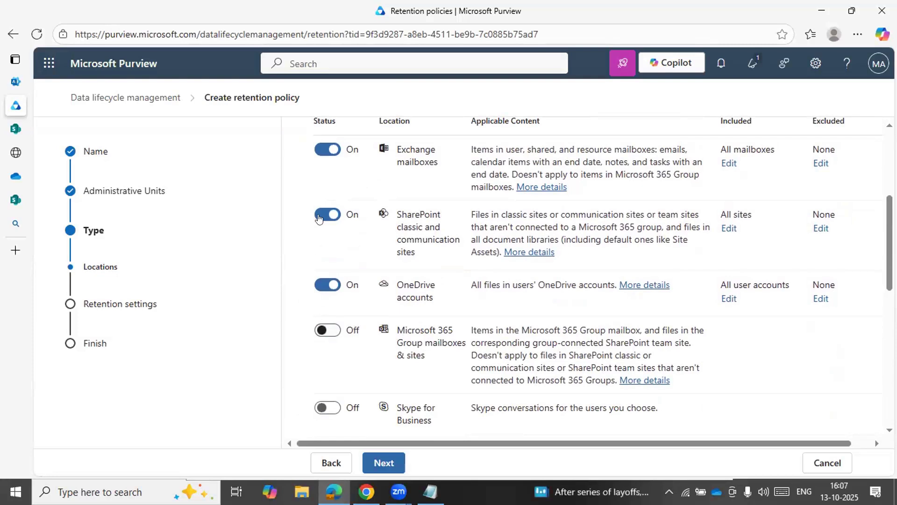
left_click(321, 147)
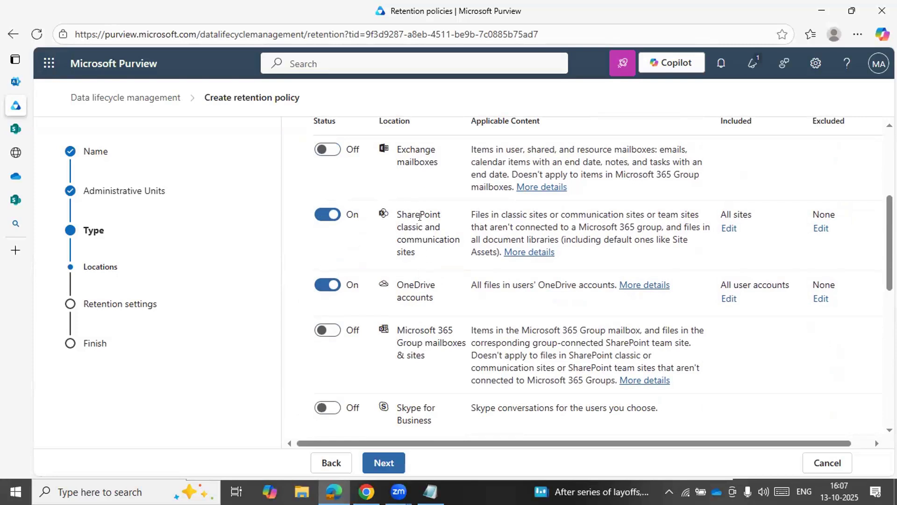
scroll(395, 318, "down", 1)
scroll(395, 317, "up", 1)
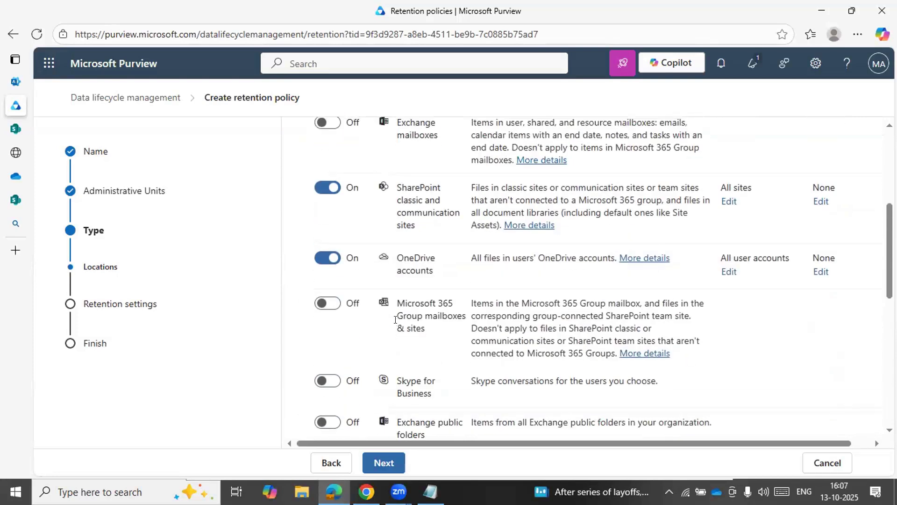
left_click(330, 186)
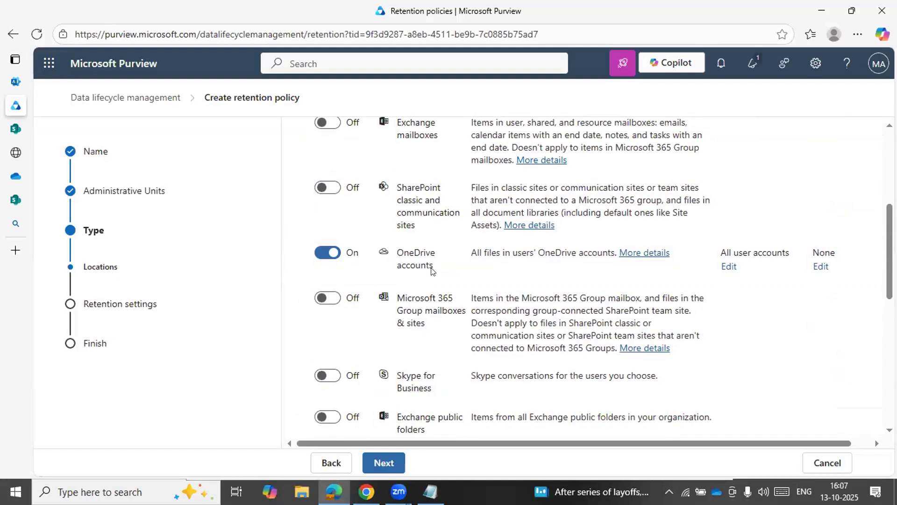
Inspect the included and excluded account selections for the OneDrive accounts location, cancelling both without changes
scroll(433, 271, "up", 1)
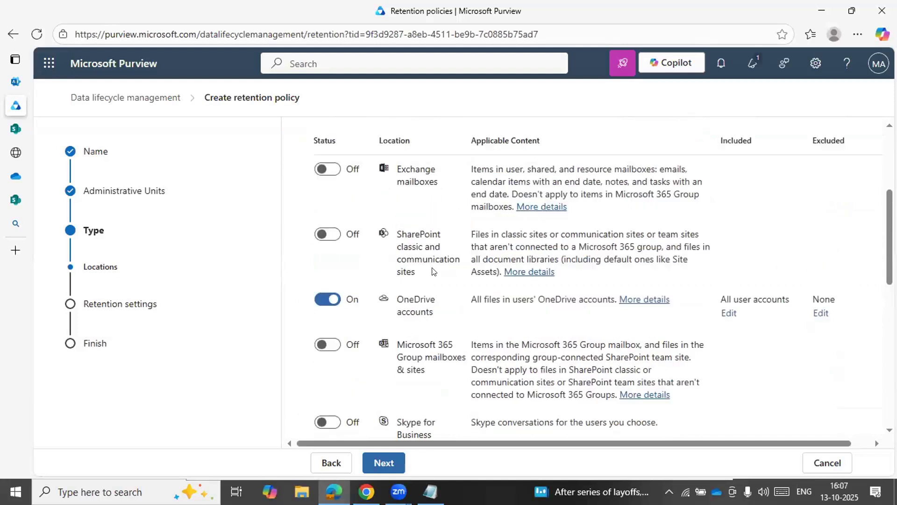
scroll(433, 271, "down", 1)
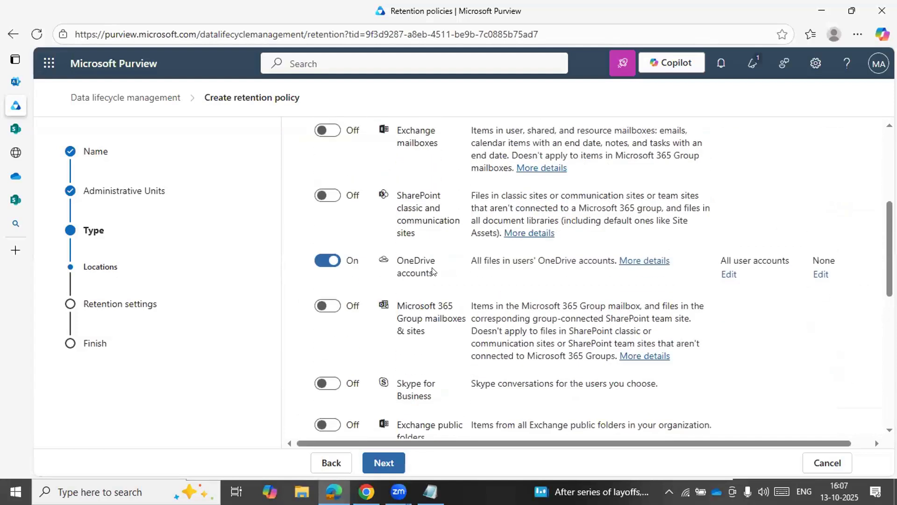
left_click(727, 276)
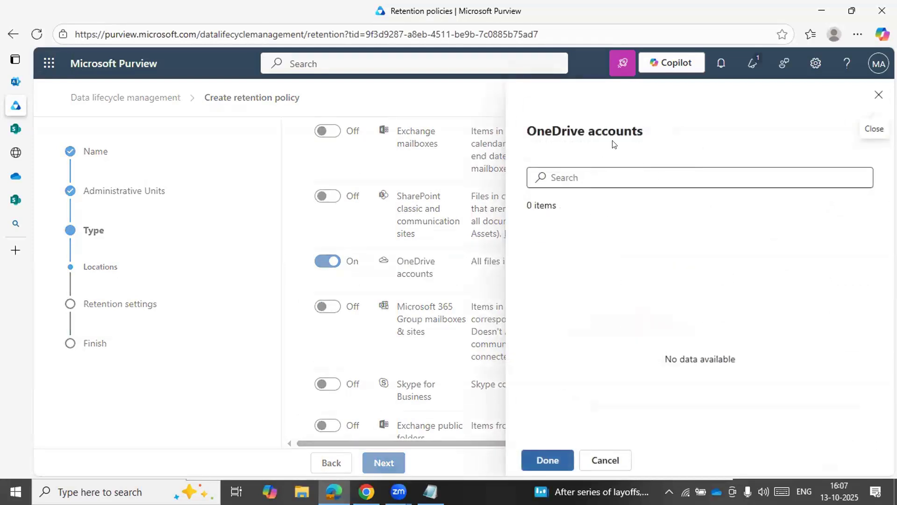
left_click(615, 458)
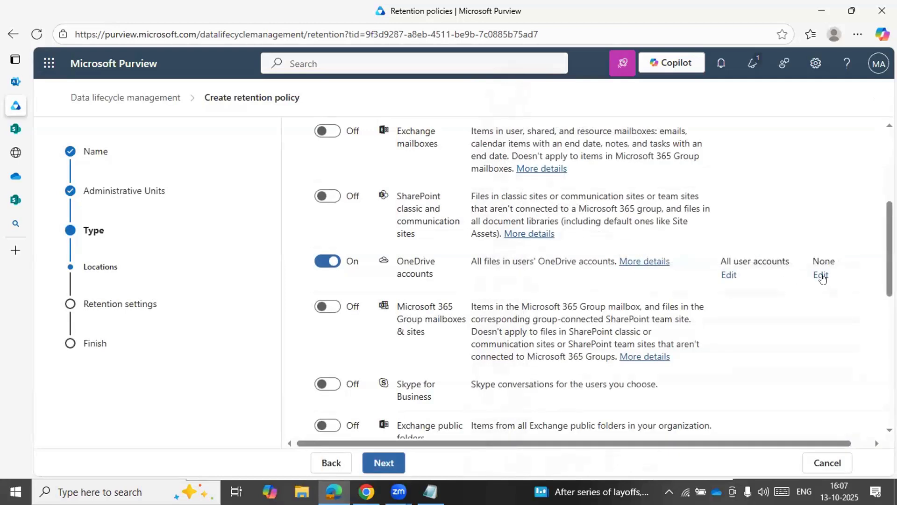
left_click(820, 276)
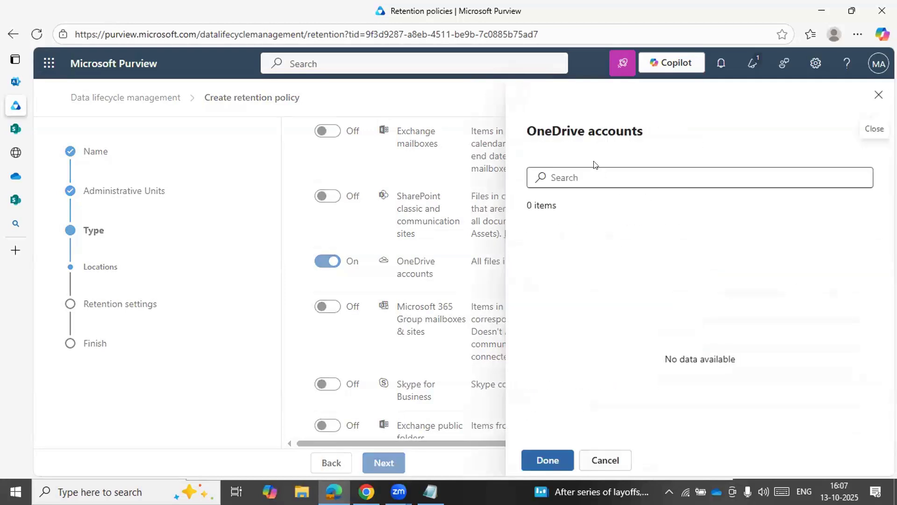
left_click(604, 460)
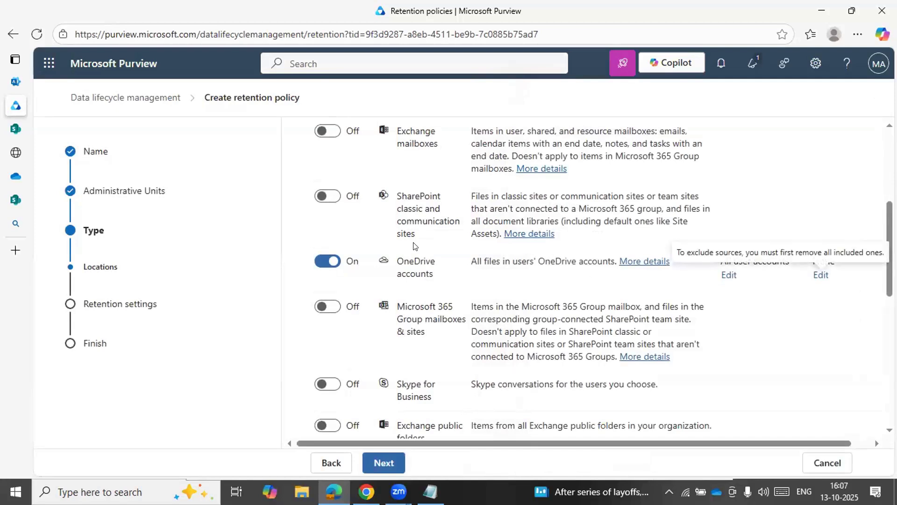
Turn on the SharePoint classic and communication sites location and turn off OneDrive accounts
scroll(413, 246, "down", 3)
scroll(413, 246, "up", 2)
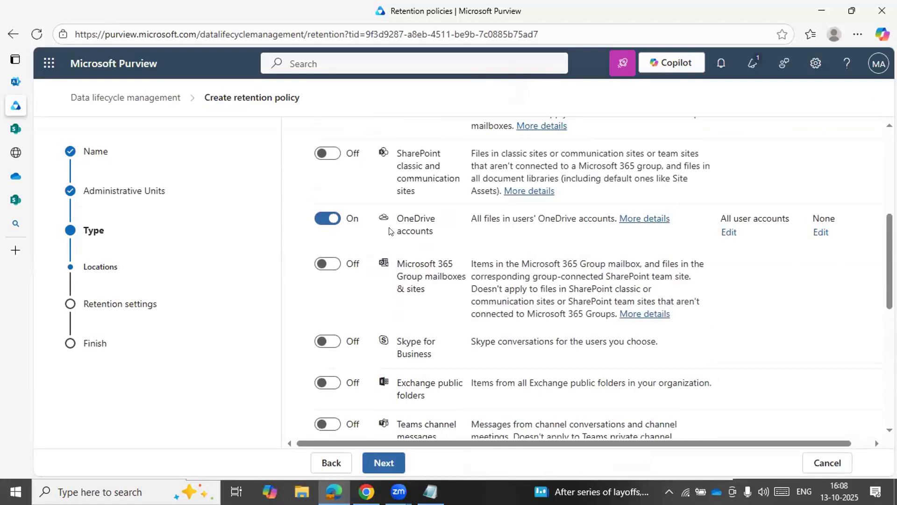
left_click(332, 153)
left_click(332, 225)
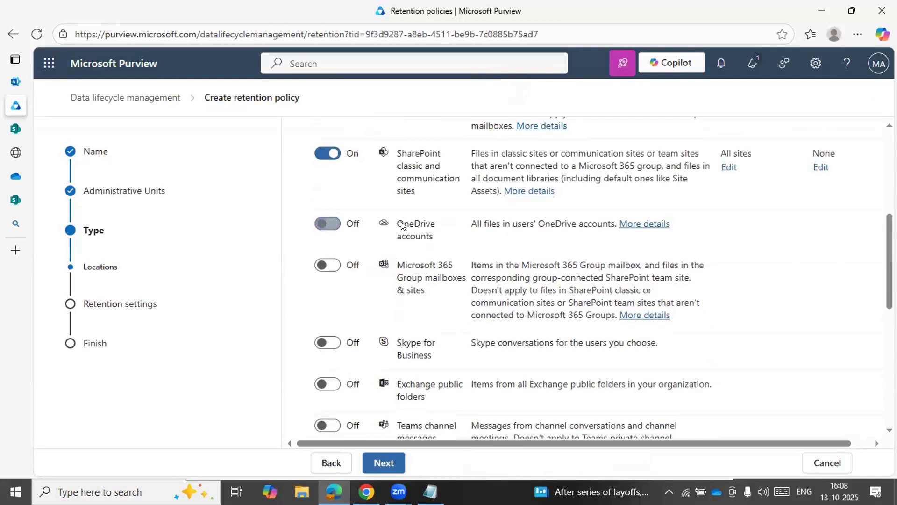
scroll(540, 293, "up", 2)
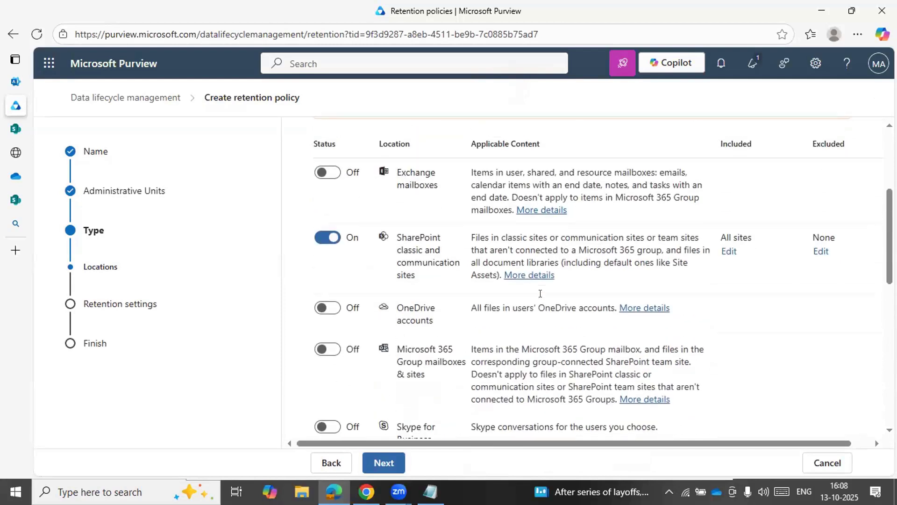
scroll(541, 299, "down", 1)
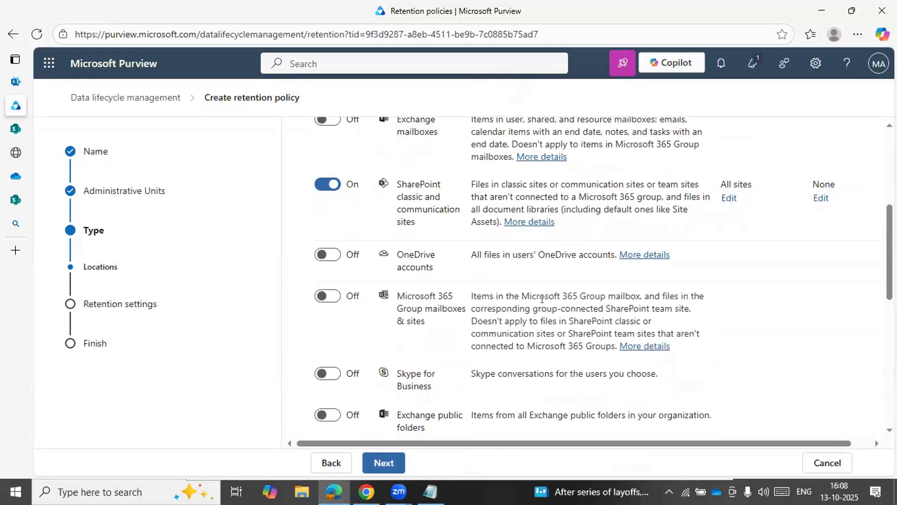
scroll(541, 299, "up", 1)
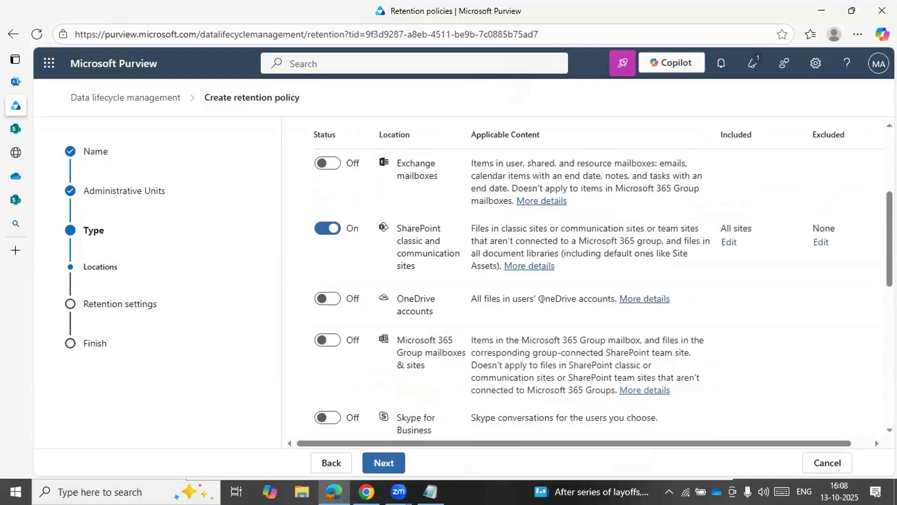
scroll(542, 302, "down", 1)
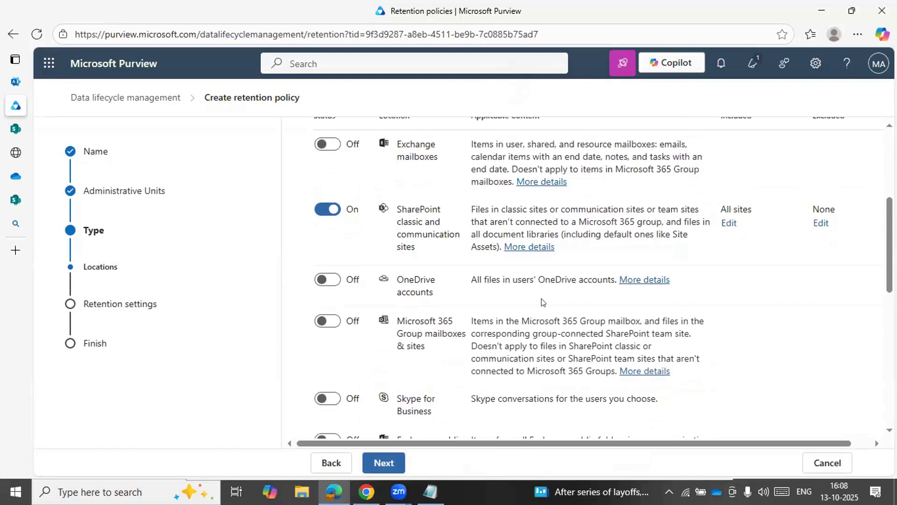
Check the SaiTest site's Preservation Hold Library page alongside the policy's SharePoint location, and return to the retention policy
left_click(15, 152)
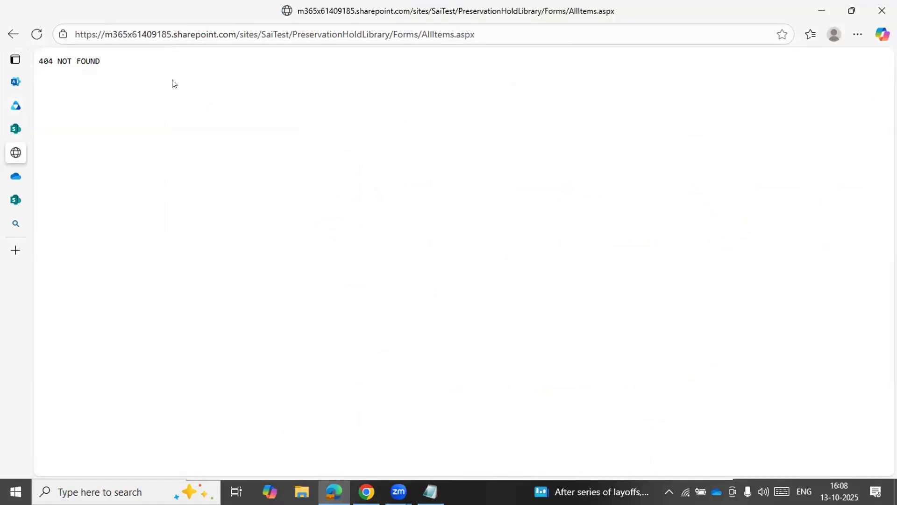
mouse_move(34, 195)
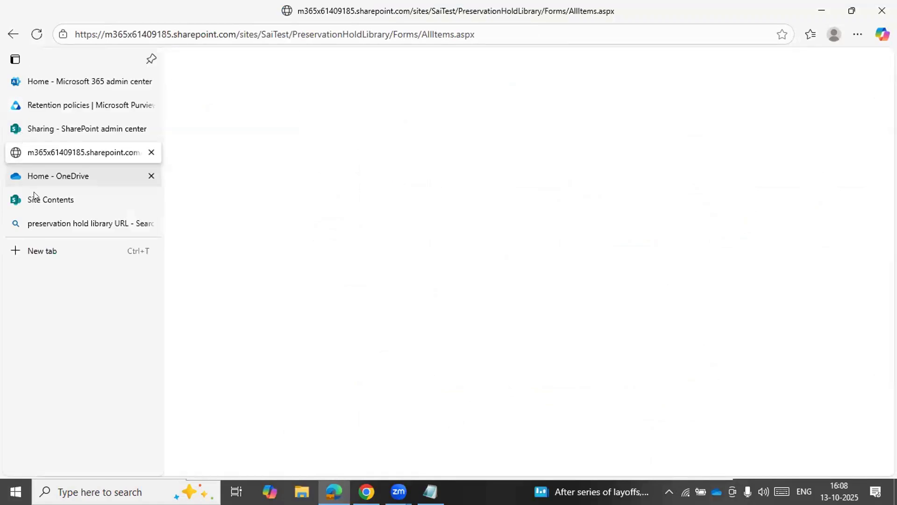
left_click(77, 107)
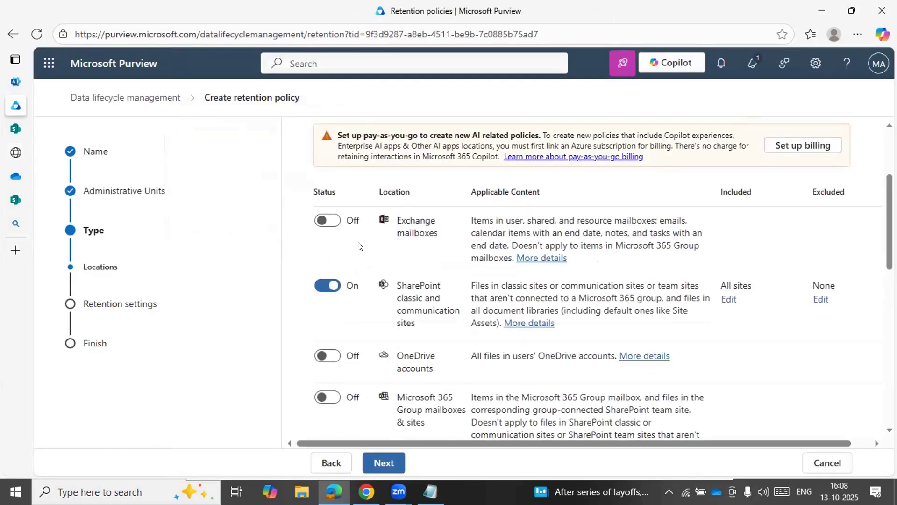
scroll(358, 246, "down", 1)
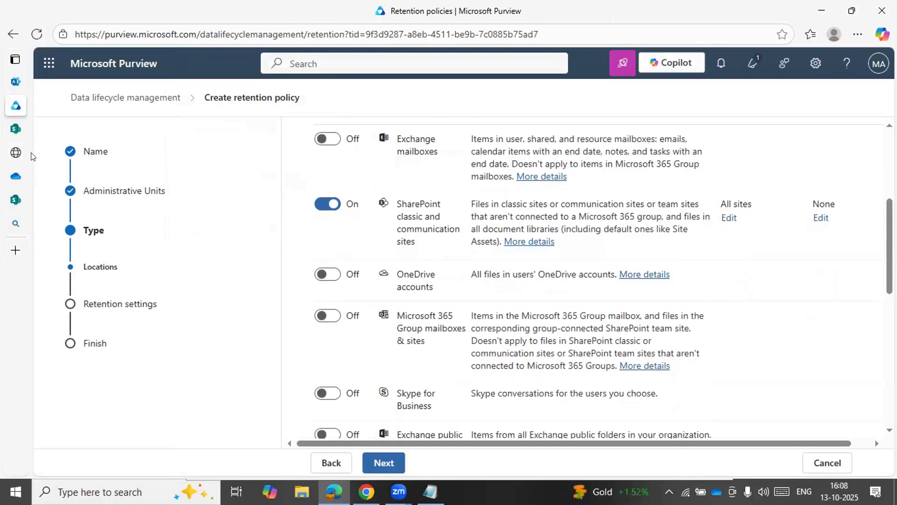
mouse_move(17, 175)
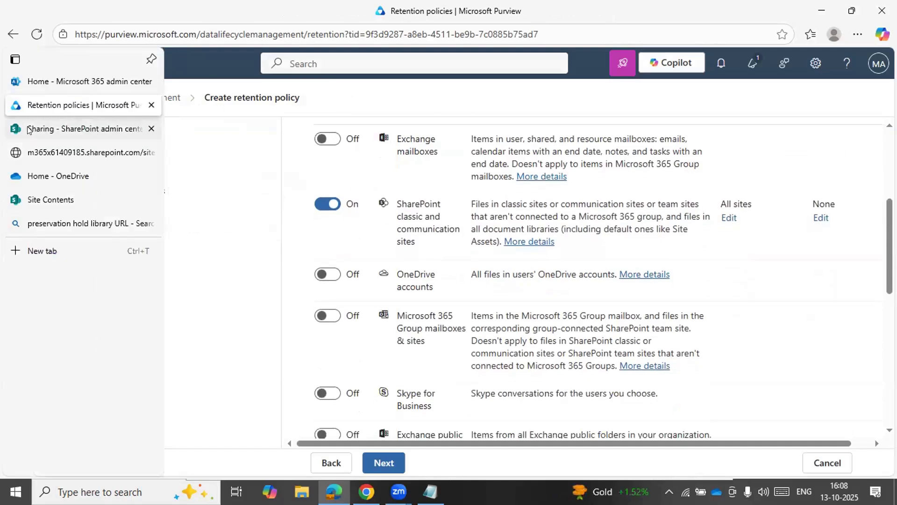
left_click(86, 153)
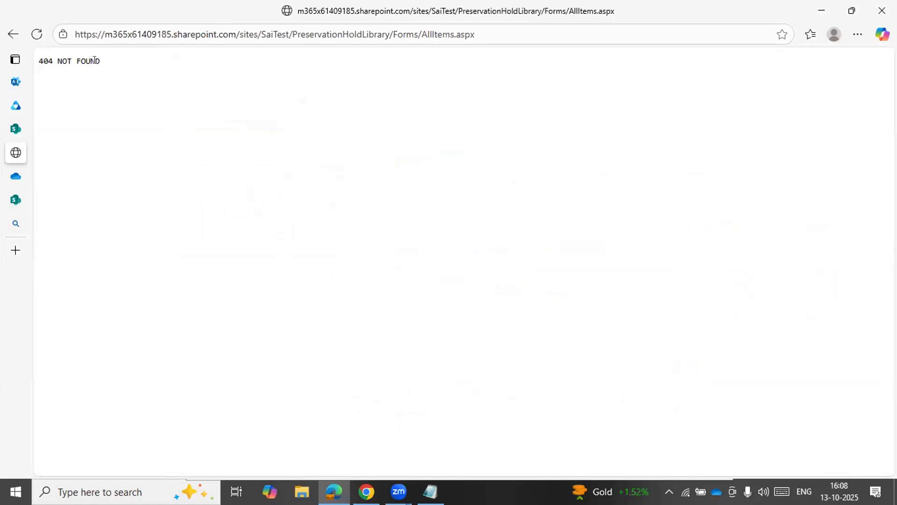
left_click(21, 102)
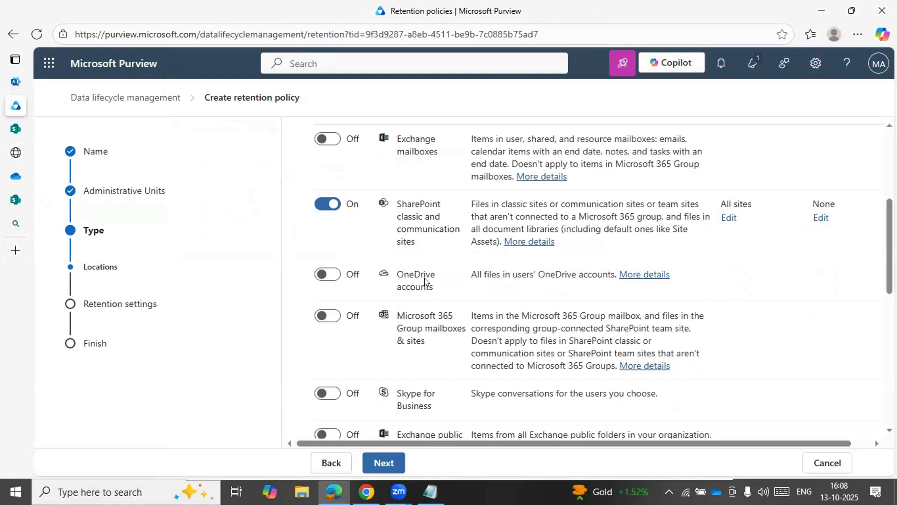
Accept SharePoint classic and communication sites as the only policy location and continue to the retention settings
scroll(425, 280, "up", 5)
scroll(425, 281, "down", 5)
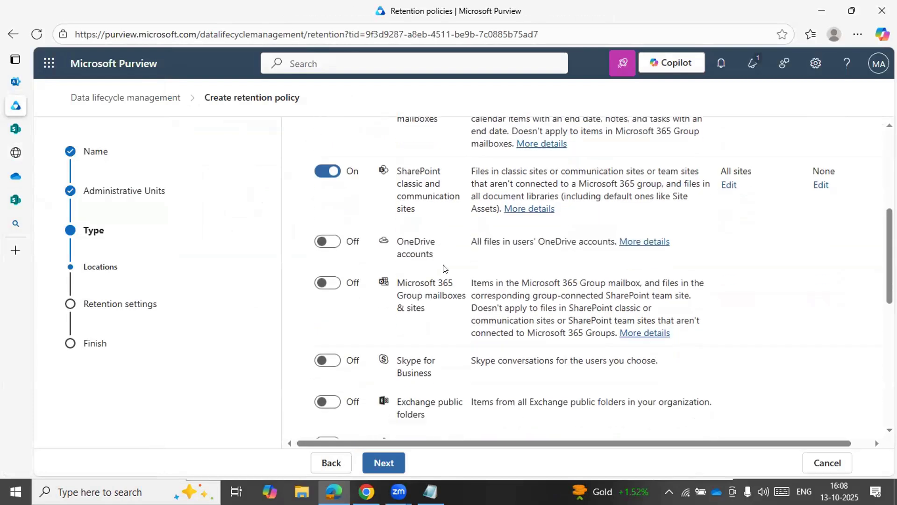
scroll(444, 267, "down", 1)
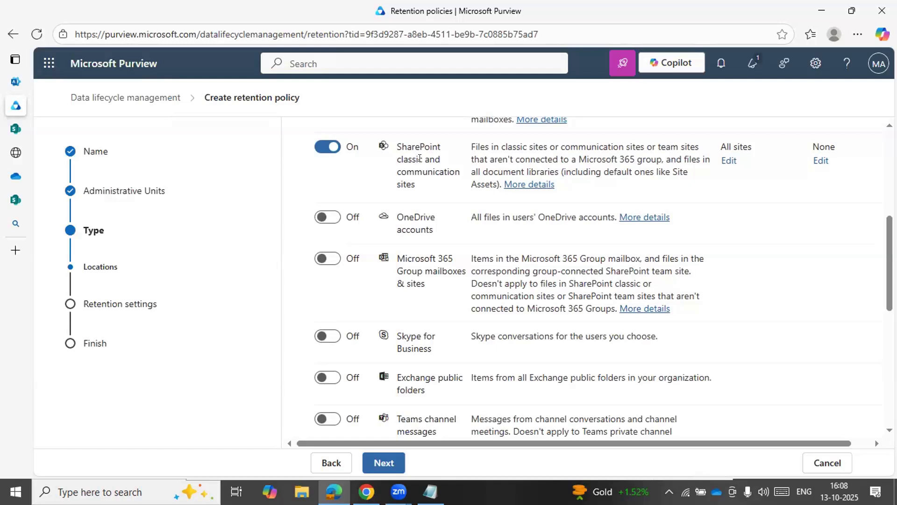
left_click(381, 462)
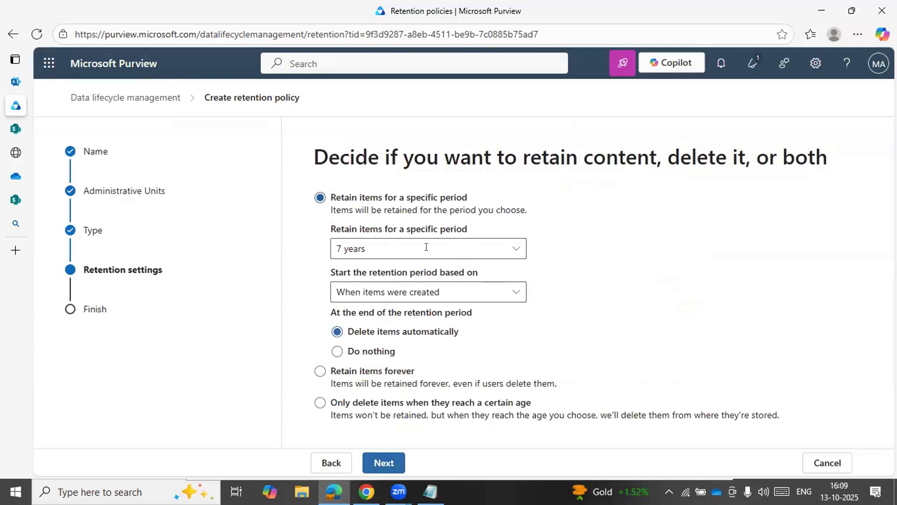
Set a custom retention period of 2 years, 0 months and 0 days
left_click(513, 250)
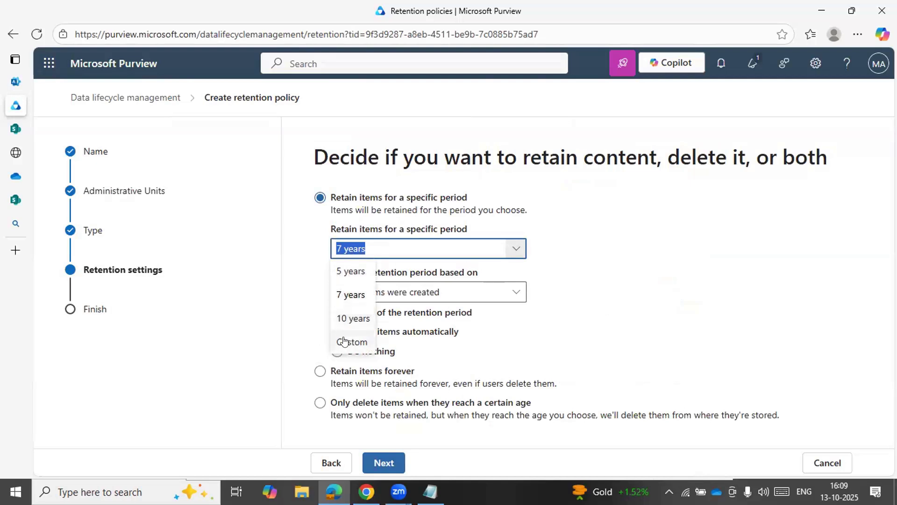
left_click(344, 342)
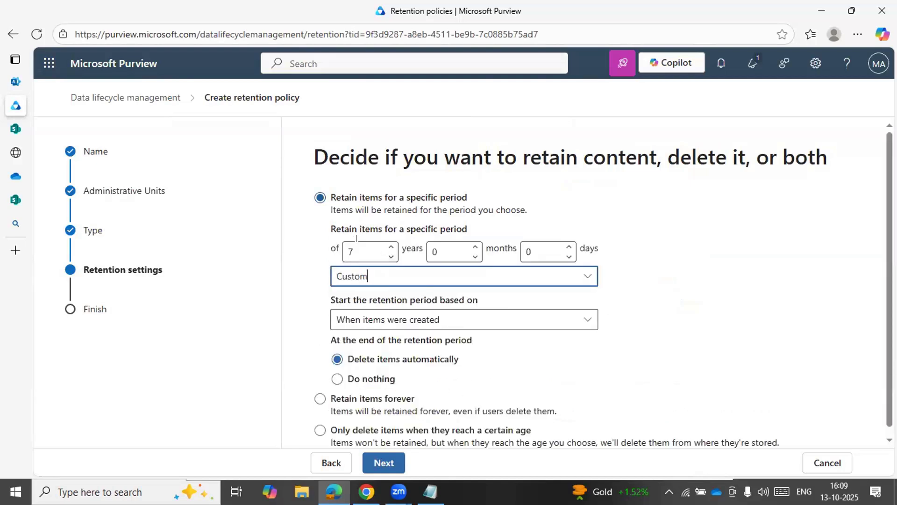
left_click(391, 258)
left_click(391, 257)
left_click(391, 258)
left_click(391, 257)
left_click(391, 258)
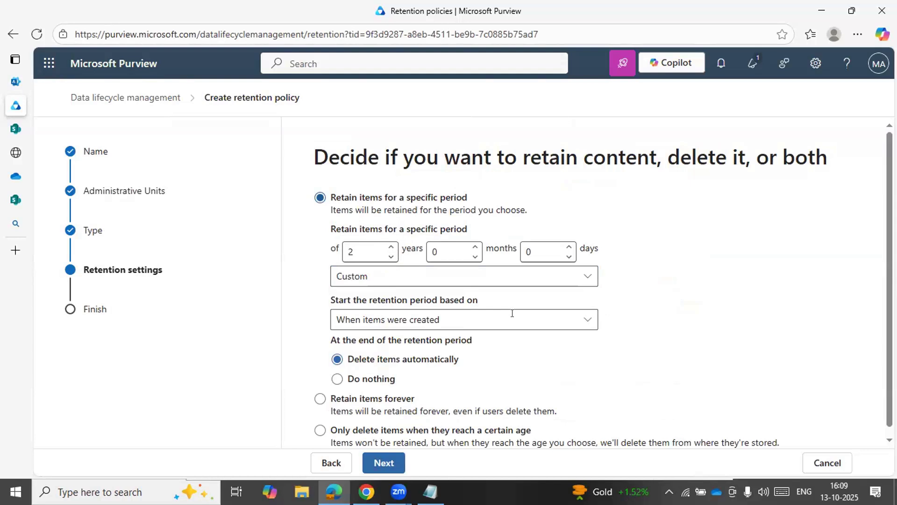
Review the retention start options and choose to start the period when items were created
scroll(512, 313, "down", 1)
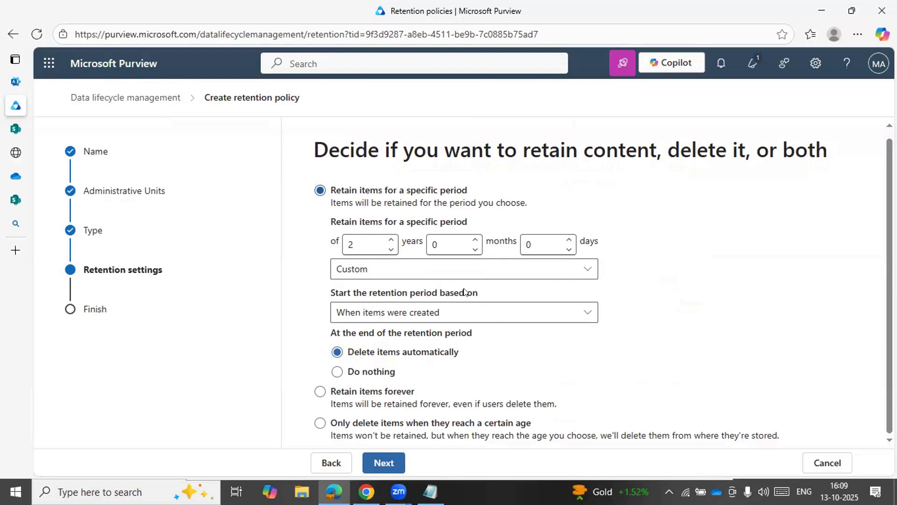
left_click(581, 310)
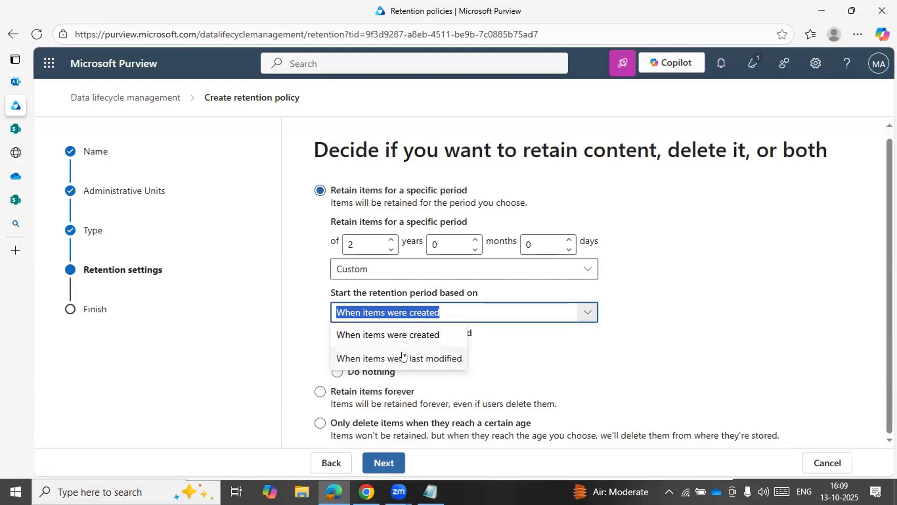
left_click(392, 335)
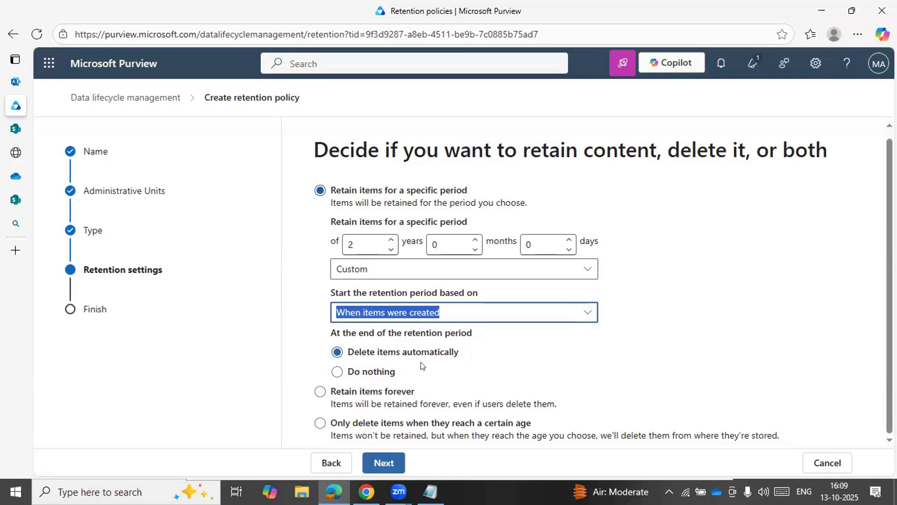
Choose Do nothing for the end of the retention period, and switch the policy to retaining items forever
left_click(365, 373)
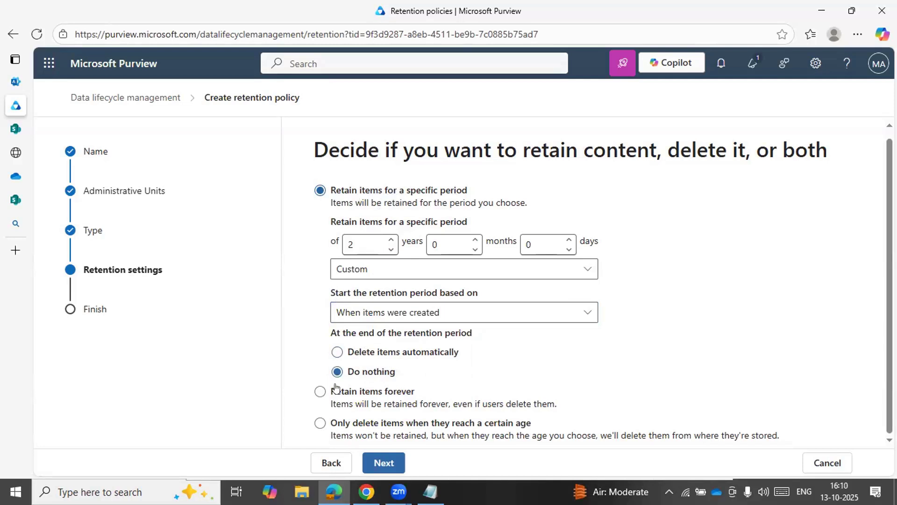
left_click(348, 393)
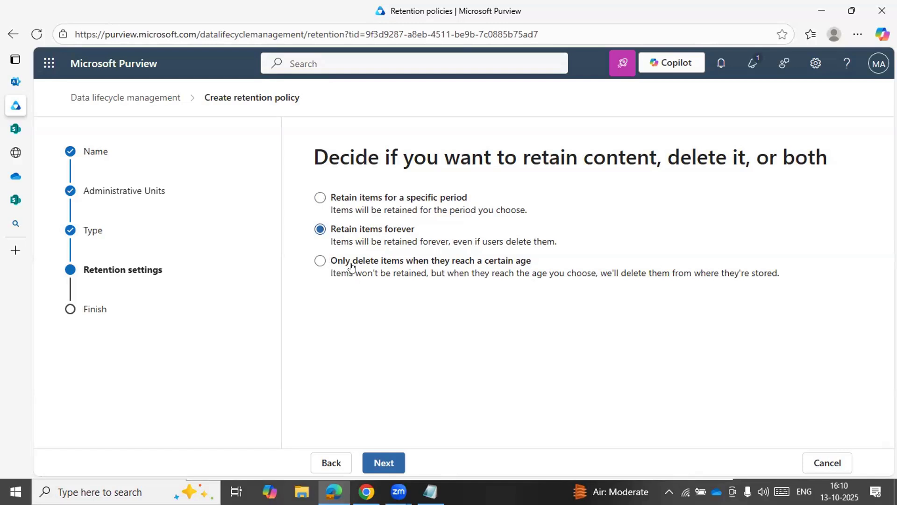
Try the option to only delete items at a certain age with a custom age, and review the choices for what deletion is based on
left_click(405, 260)
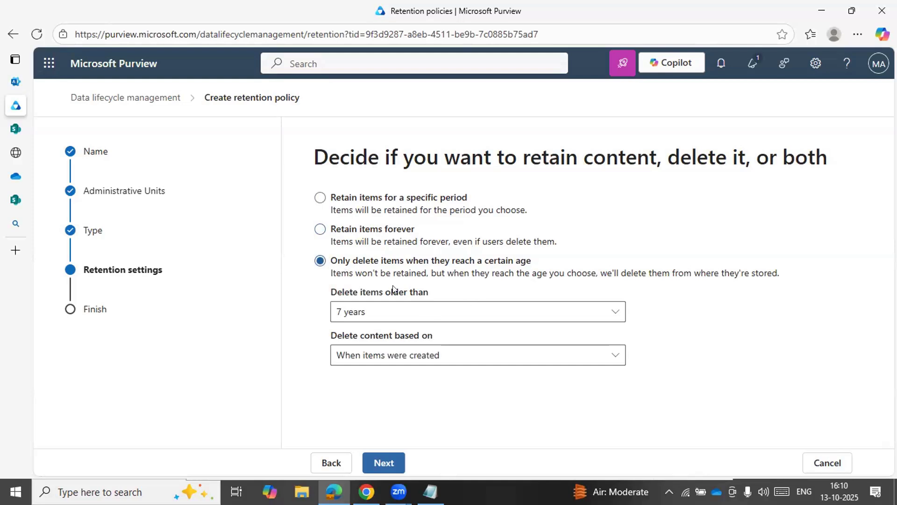
left_click(488, 311)
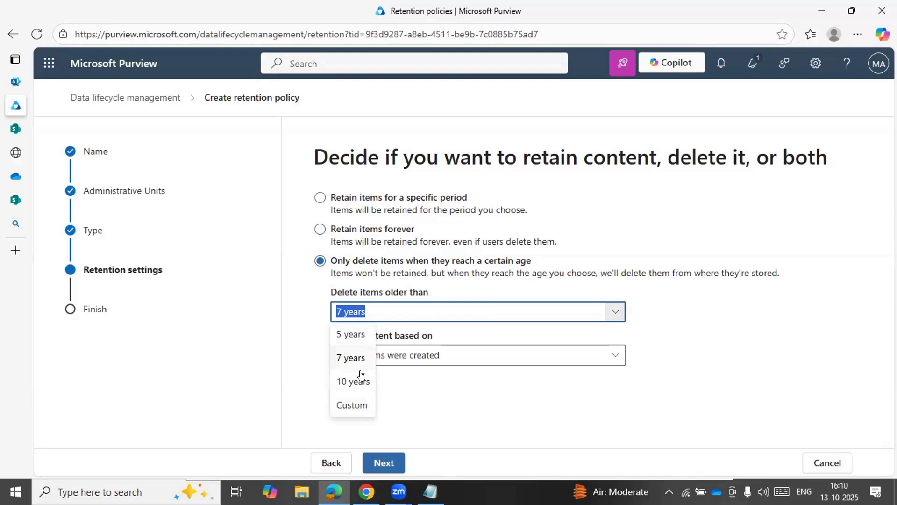
left_click(357, 403)
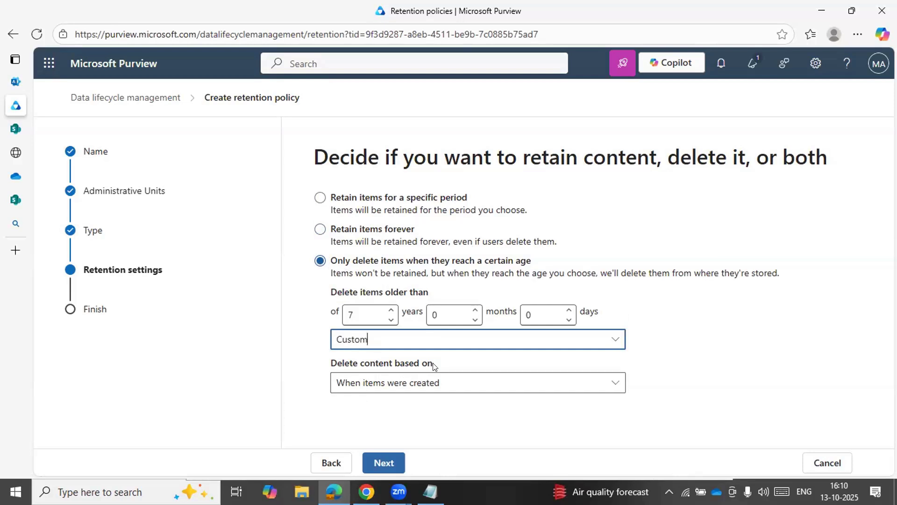
left_click(536, 388)
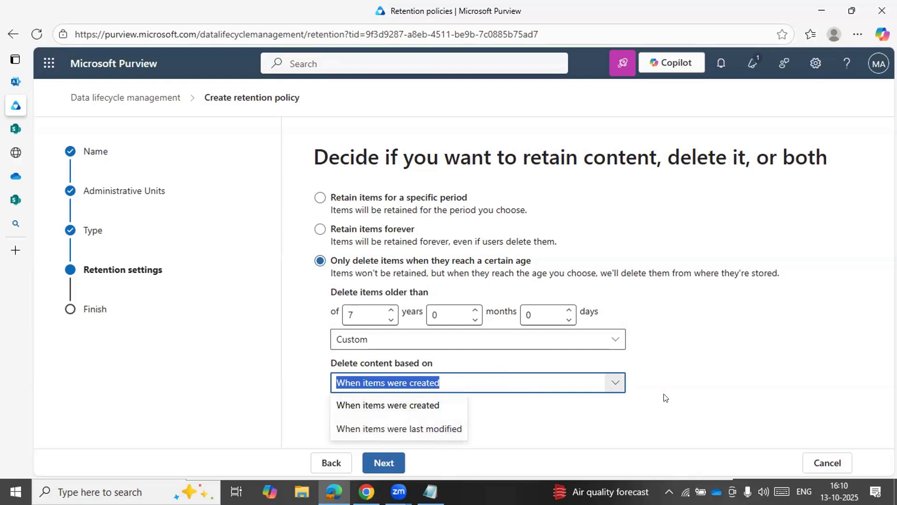
left_click(716, 312)
left_click(693, 326)
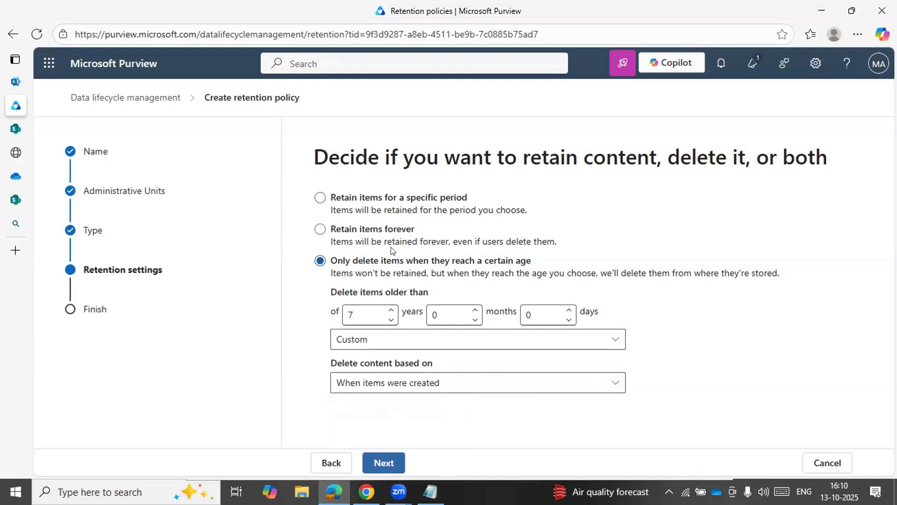
Switch back to retaining items for a specific period, choose to delete items automatically at its end, and continue to the policy review
left_click(406, 202)
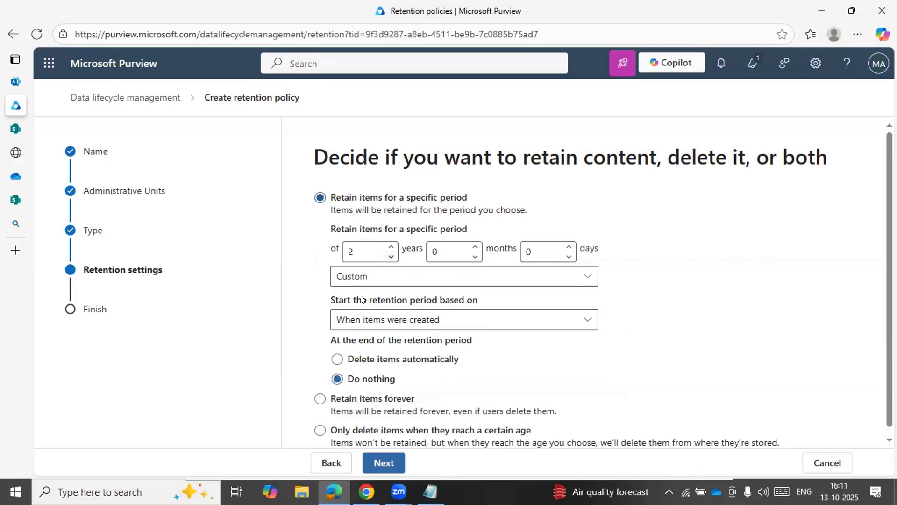
scroll(362, 299, "down", 1)
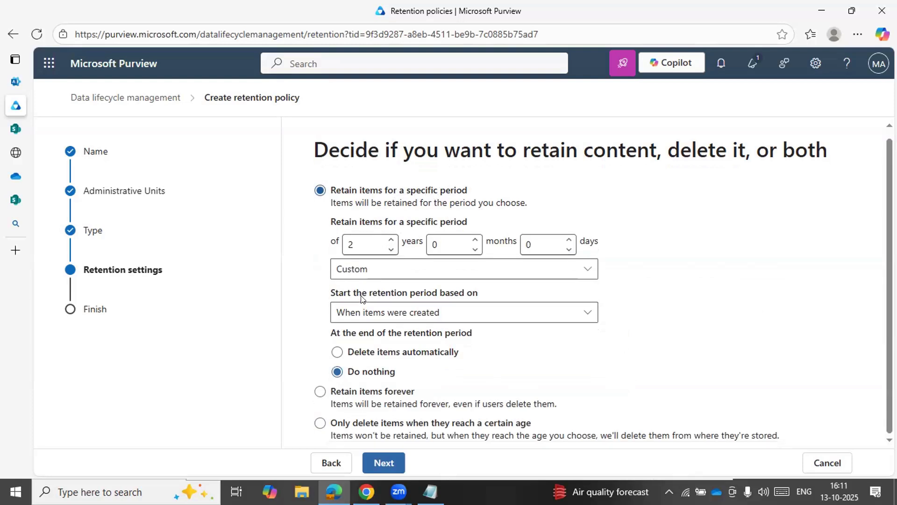
left_click(414, 353)
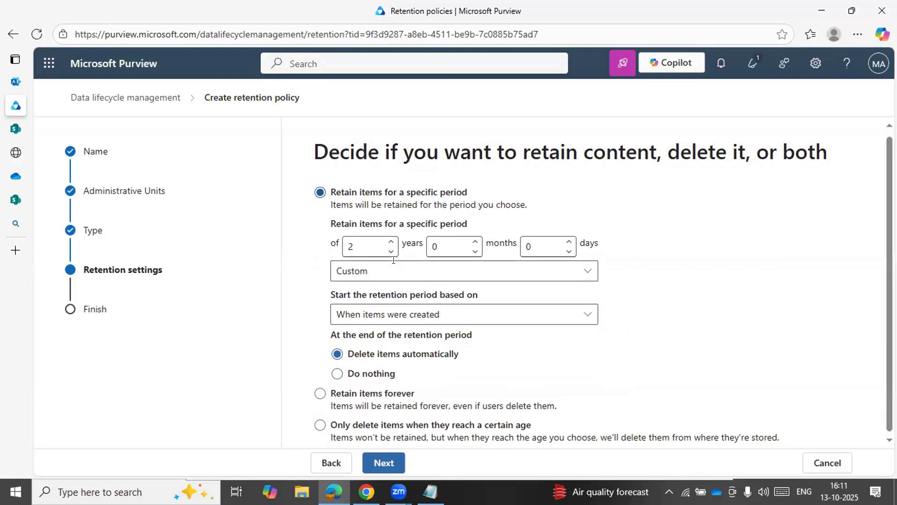
left_click(386, 467)
scroll(431, 363, "down", 1)
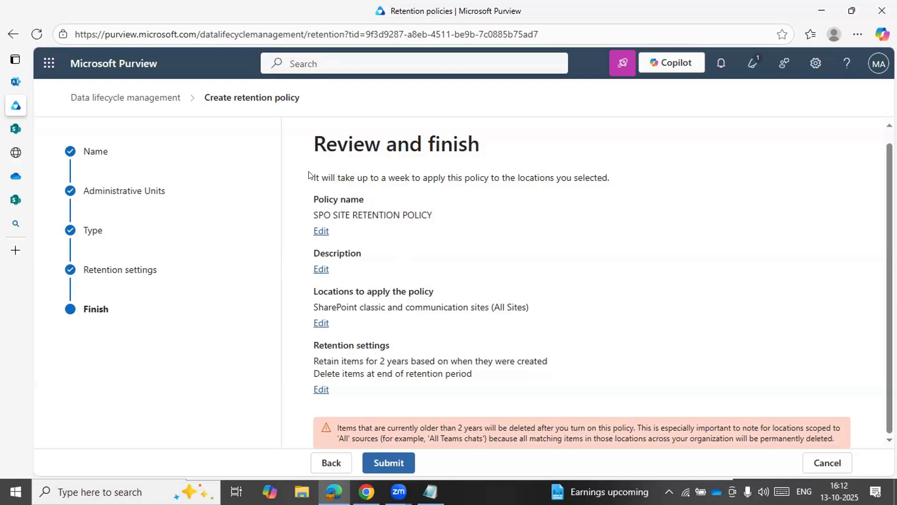
Review the enforcement time and policy name in the summary, and submit the SPO SITE RETENTION POLICY
left_click_drag(328, 177, 741, 184)
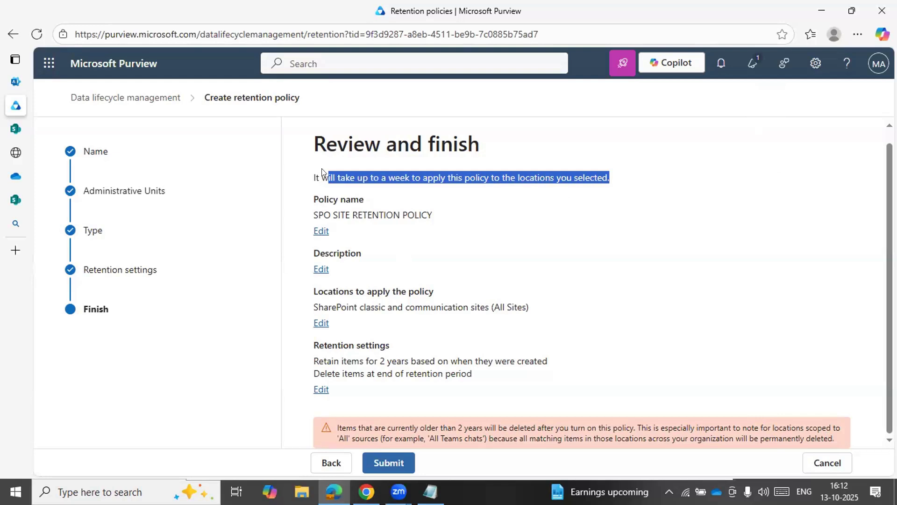
double_click(312, 177)
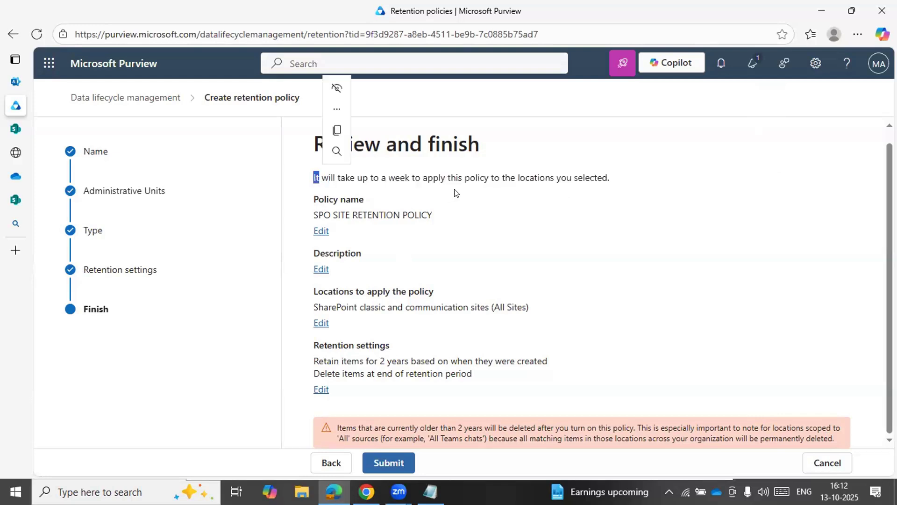
left_click(479, 178)
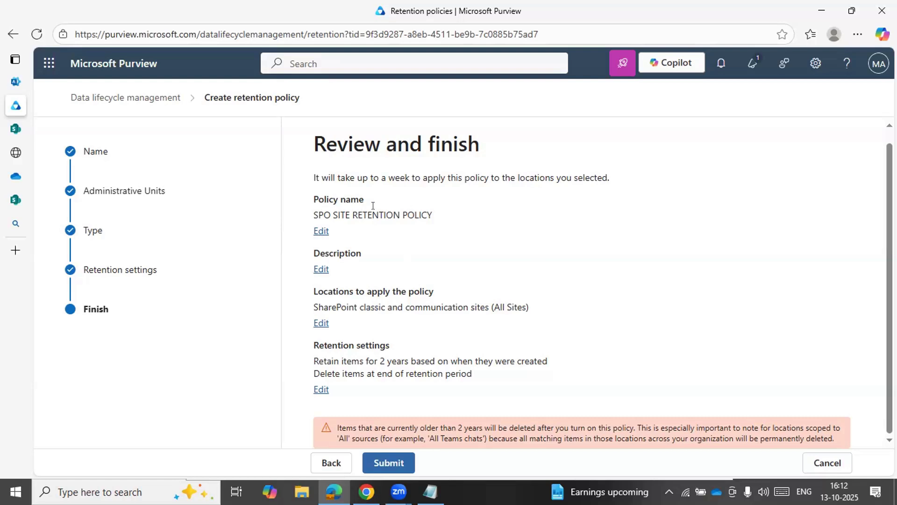
double_click(403, 214)
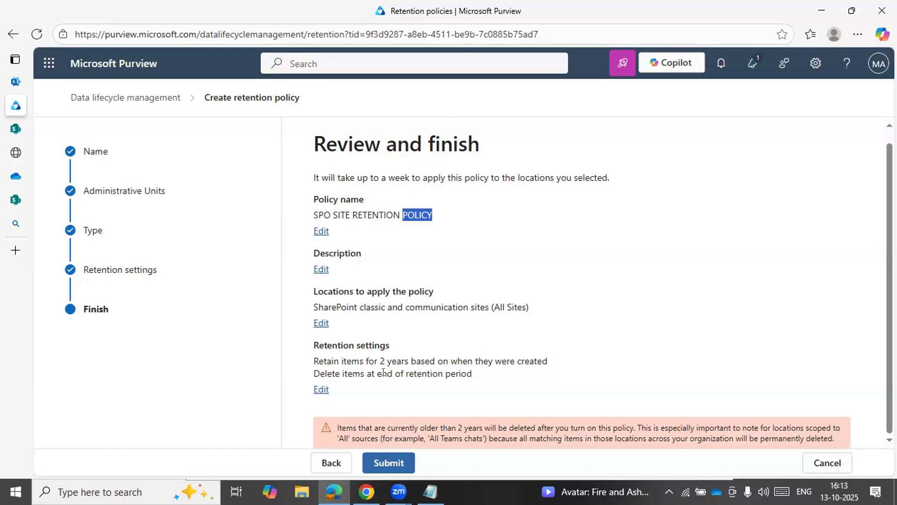
left_click(400, 467)
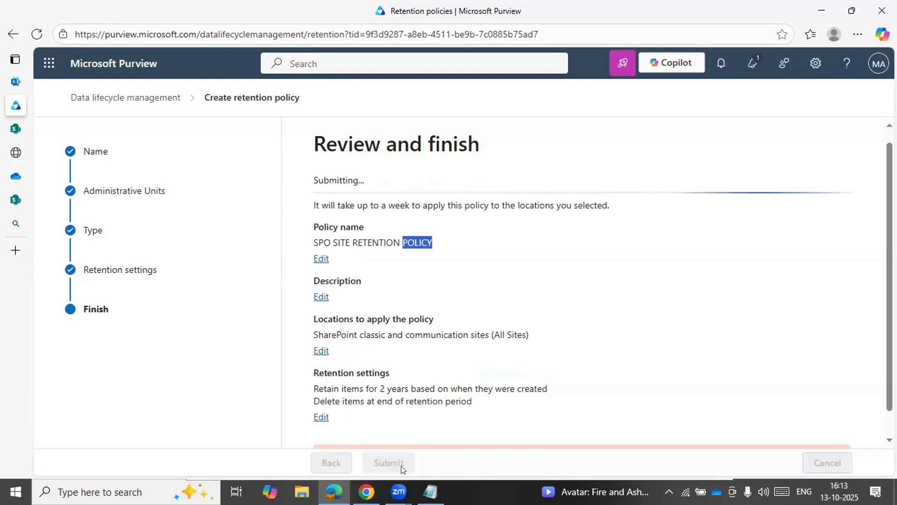
scroll(498, 246, "down", 1)
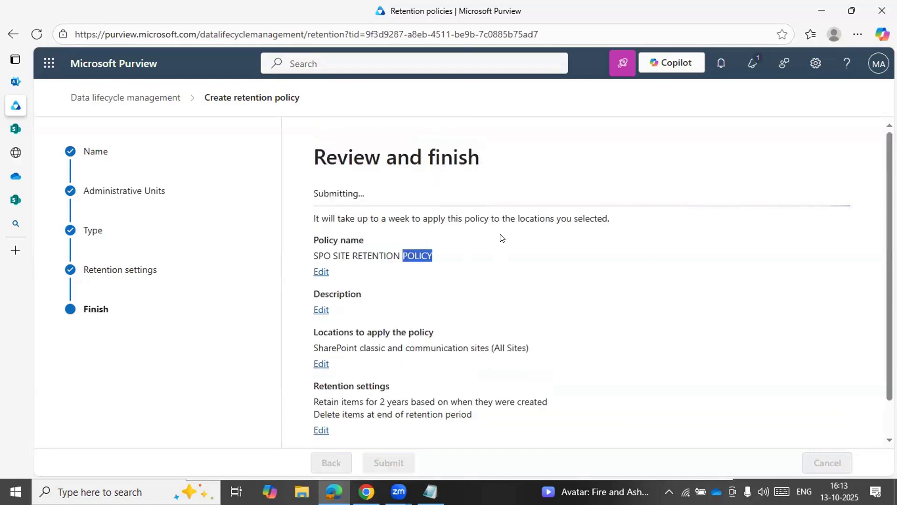
left_click(484, 234)
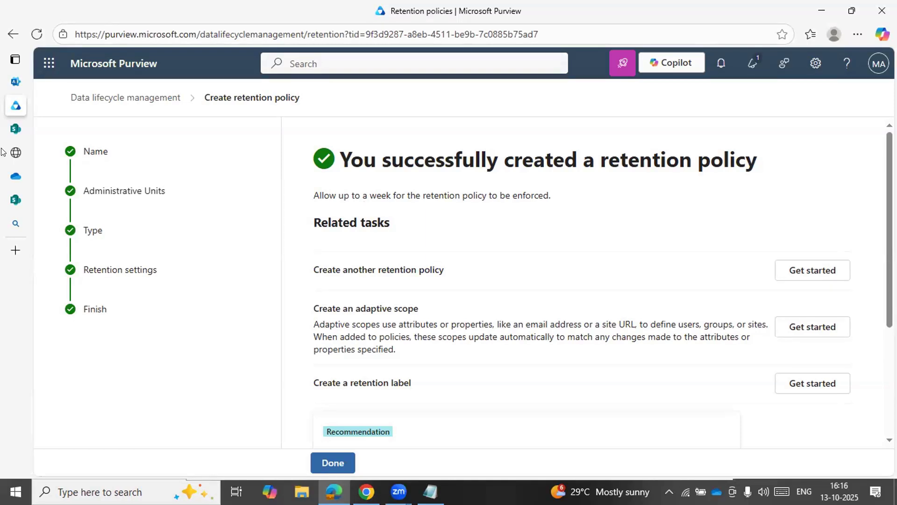
Return to the test site's Preservation Hold Library page and examine its full URL
left_click(15, 153)
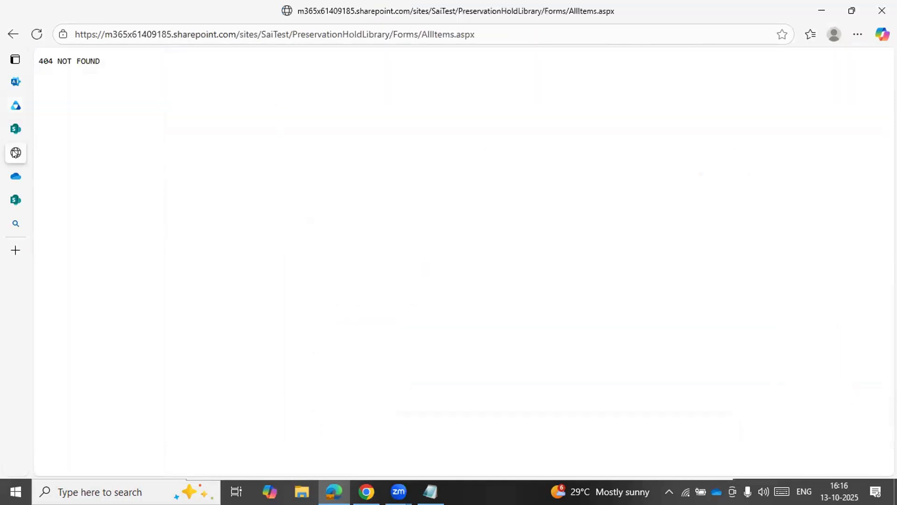
left_click(292, 34)
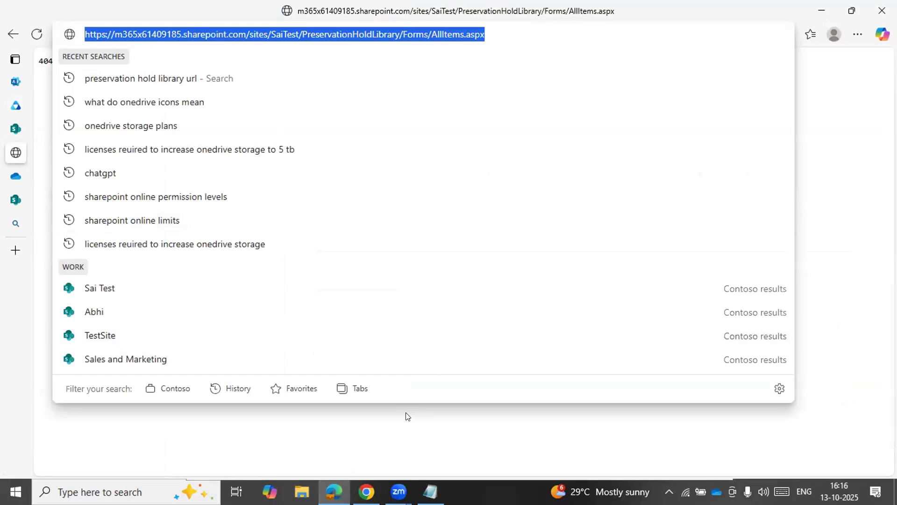
left_click(825, 258)
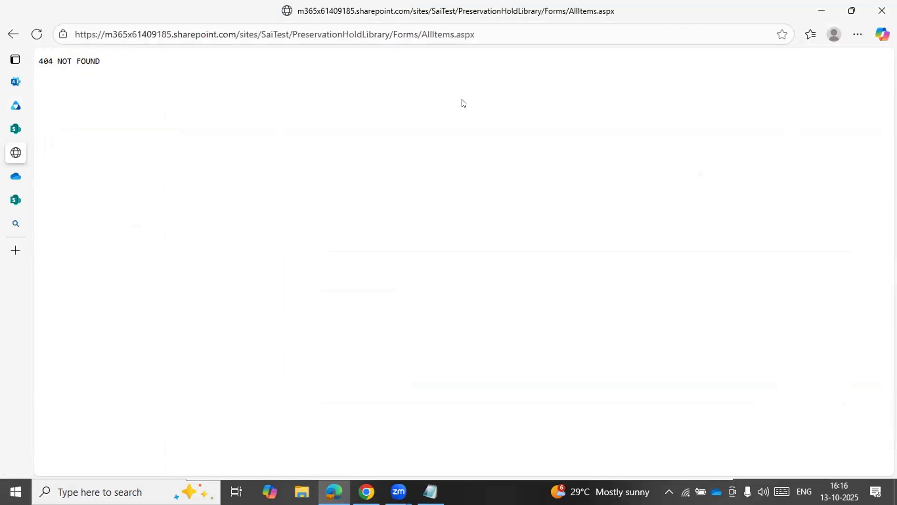
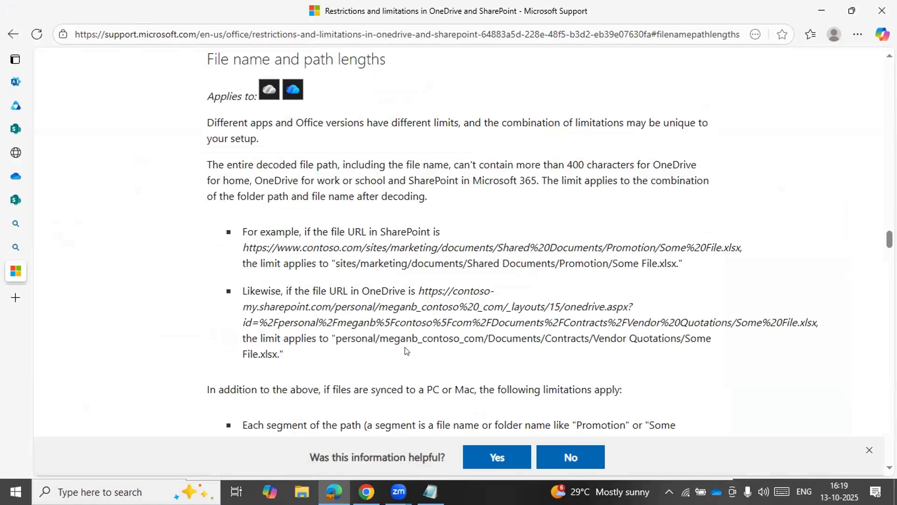
Read the file name and path length limits for OneDrive and SharePoint, including the example URLs
scroll(405, 351, "down", 1)
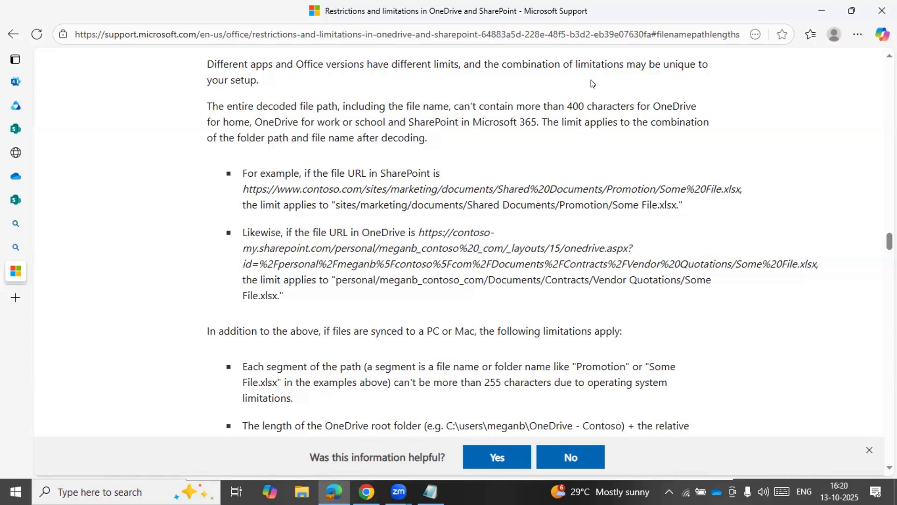
scroll(553, 143, "up", 1)
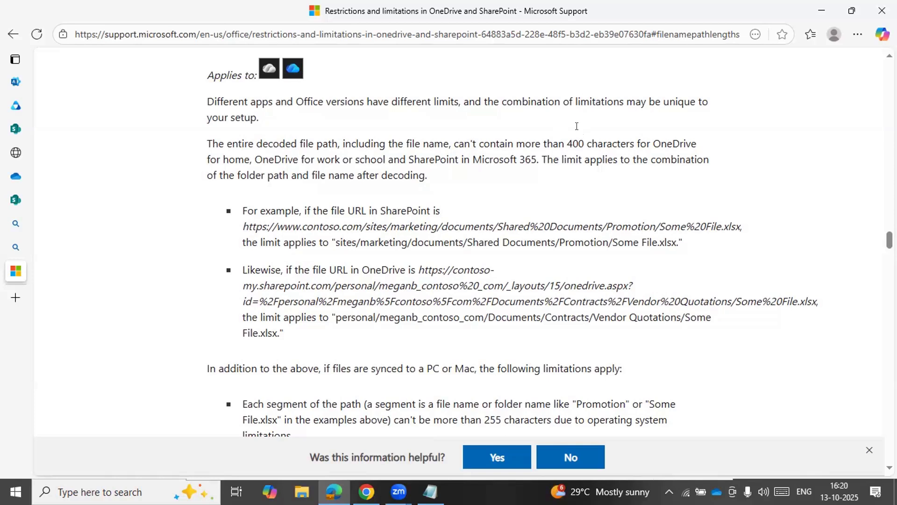
scroll(576, 126, "down", 1)
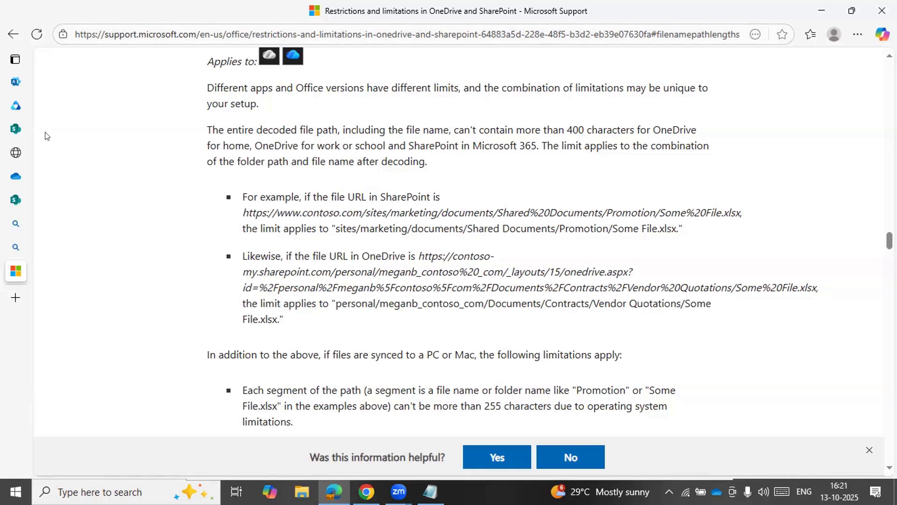
Switch to OneDrive, open folder 1 in My files, and examine the folder's full URL
left_click(21, 131)
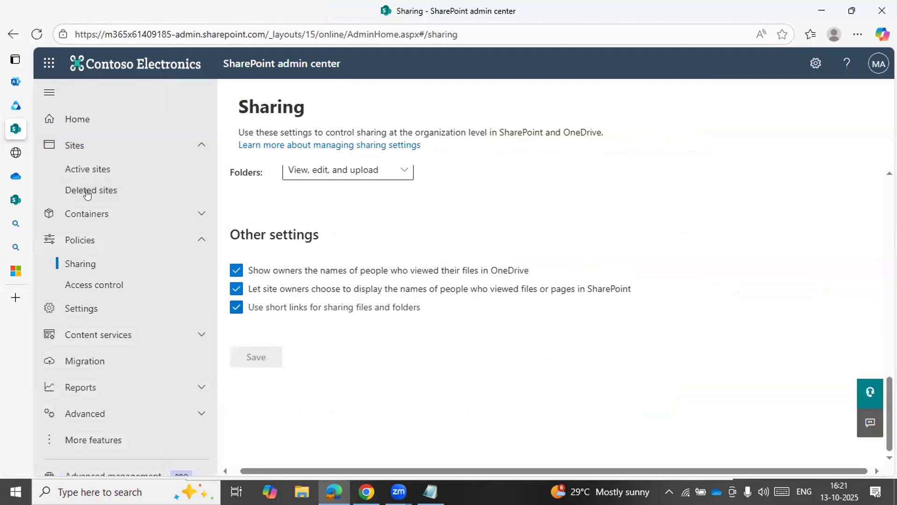
left_click(15, 176)
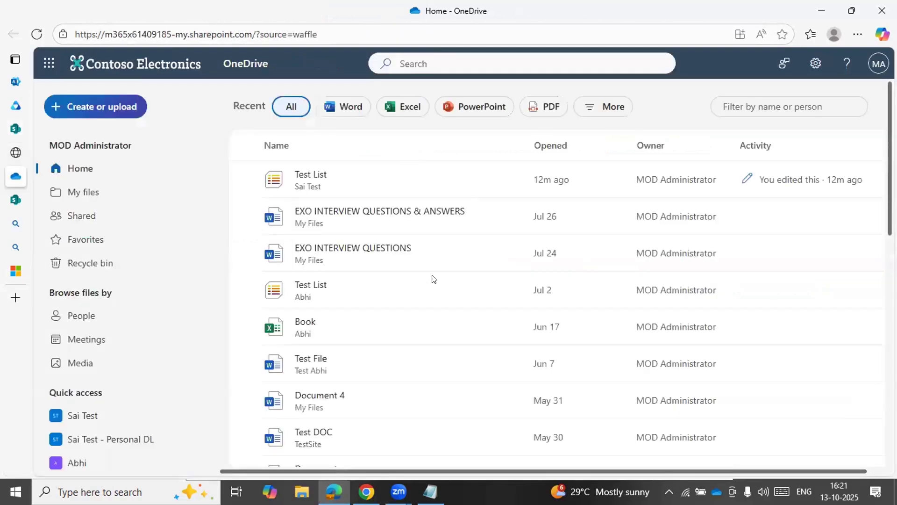
left_click(85, 192)
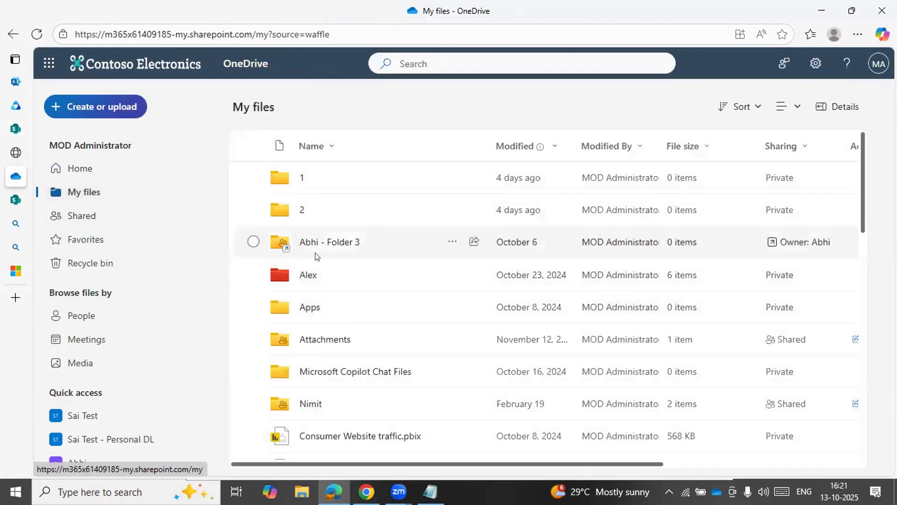
left_click(288, 174)
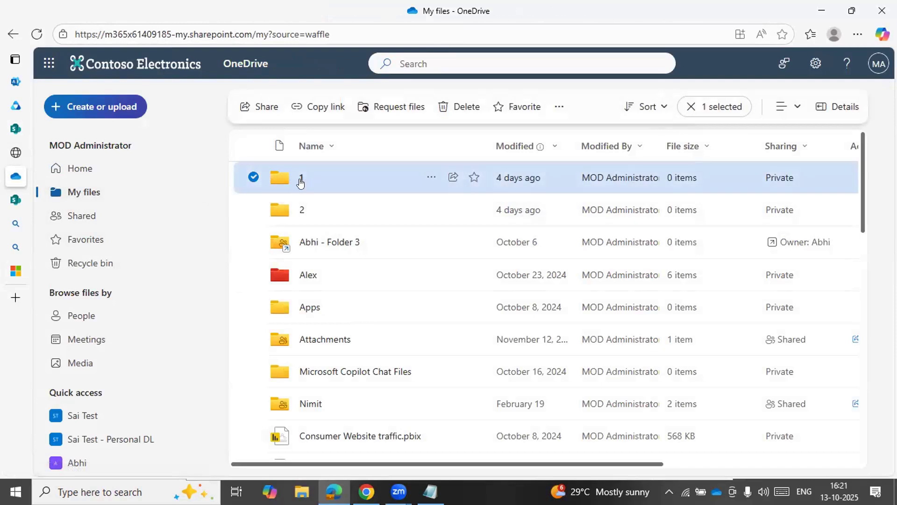
left_click(300, 182)
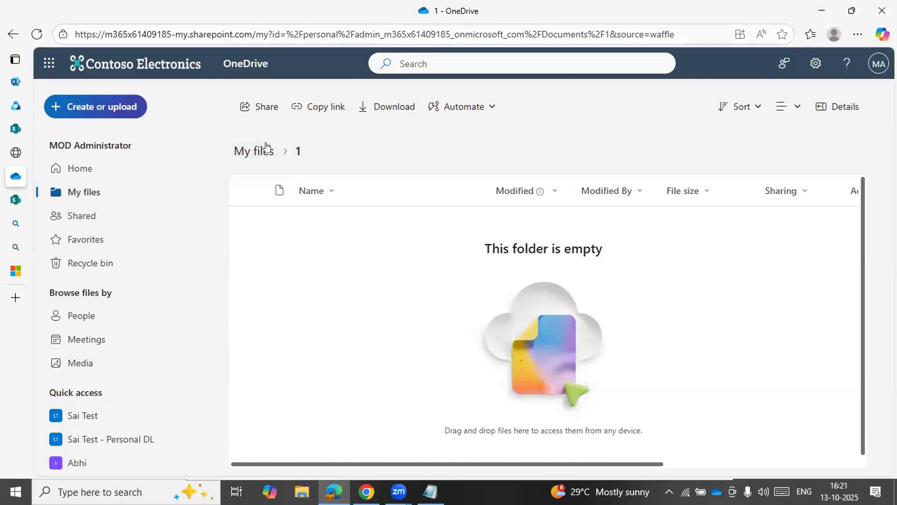
left_click(112, 36)
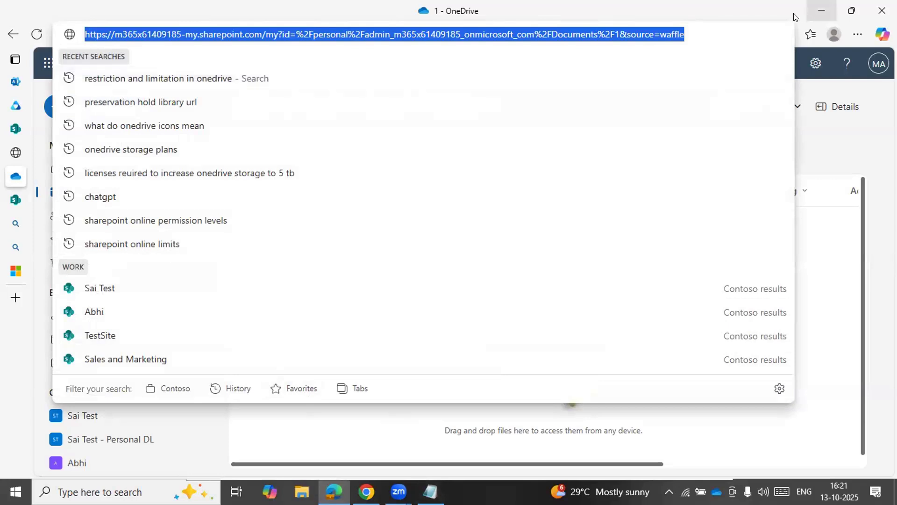
left_click_drag(368, 8, 381, 43)
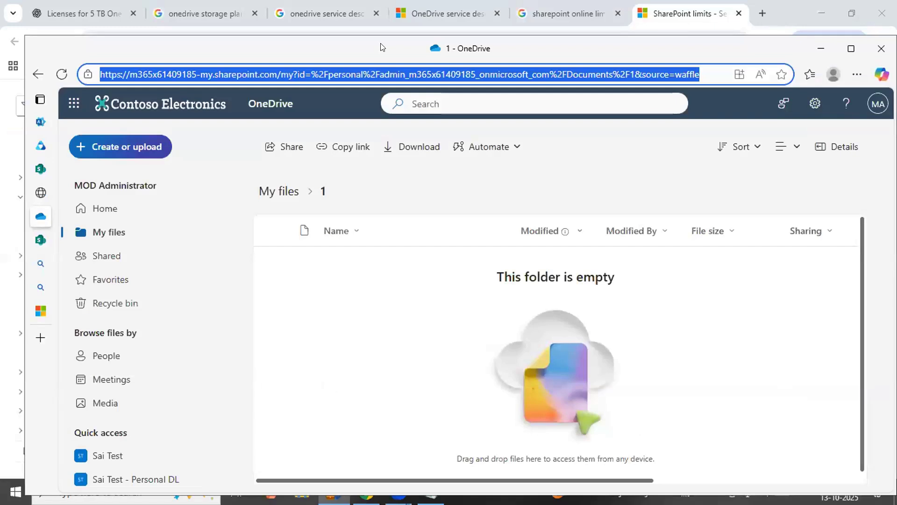
left_click(413, 70)
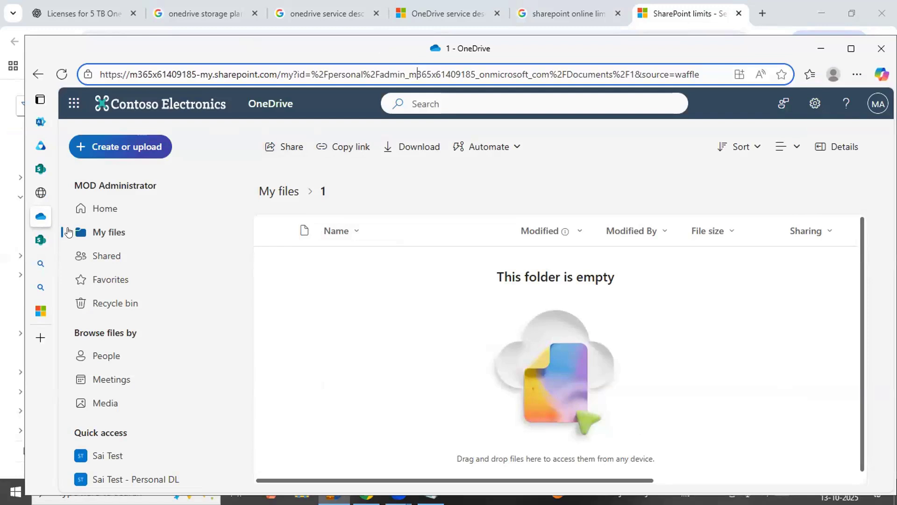
Copy the path of folder 1 from its details in My files and paste it into a blank Notepad document
left_click(89, 229)
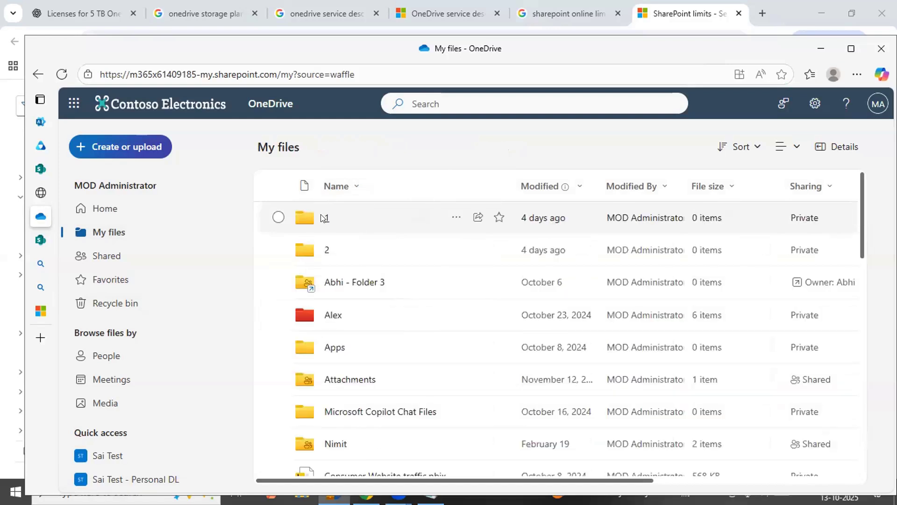
left_click(455, 218)
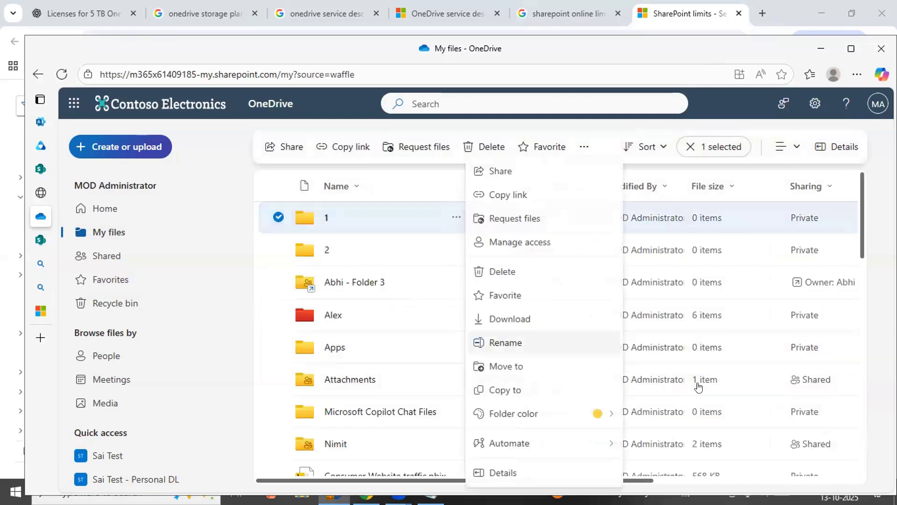
left_click(526, 472)
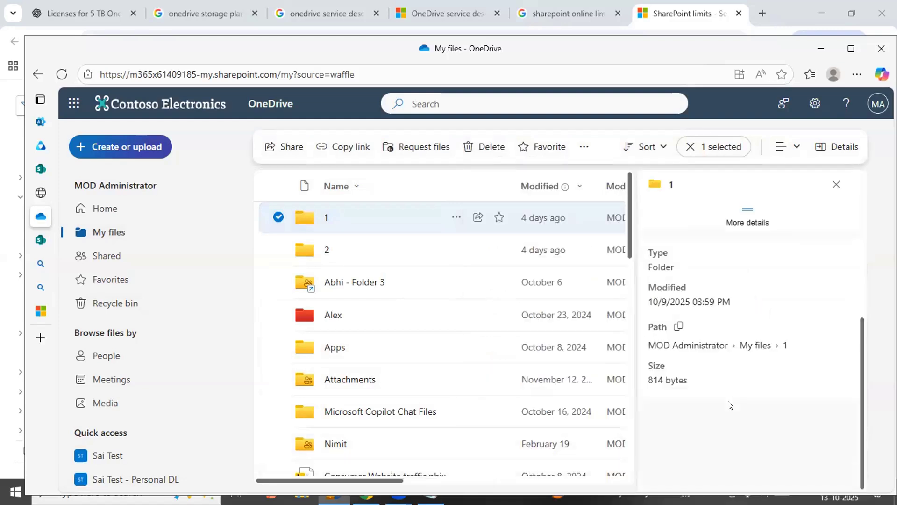
left_click(680, 328)
key("super+r")
key("Return")
key("ctrl+v")
left_click(680, 325)
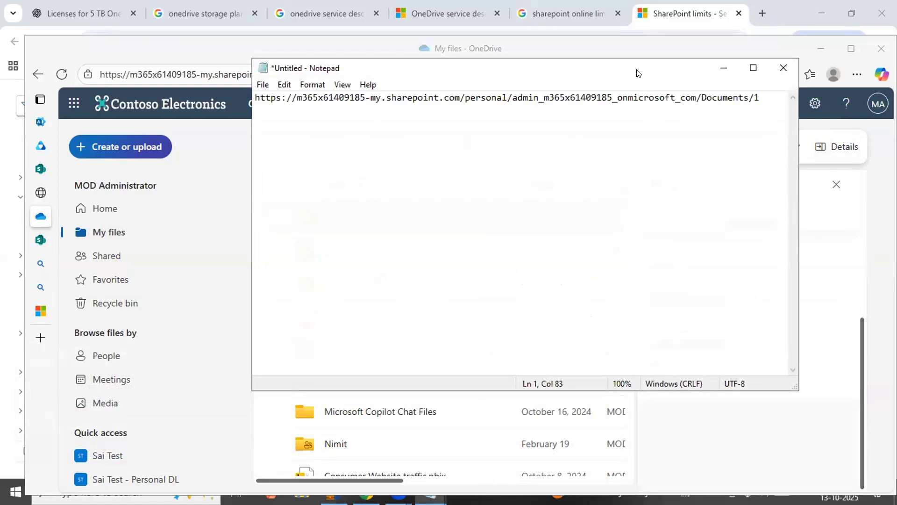
Reposition the Notepad window and highlight the entire pasted folder path to examine its length
left_click_drag(634, 66, 531, 88)
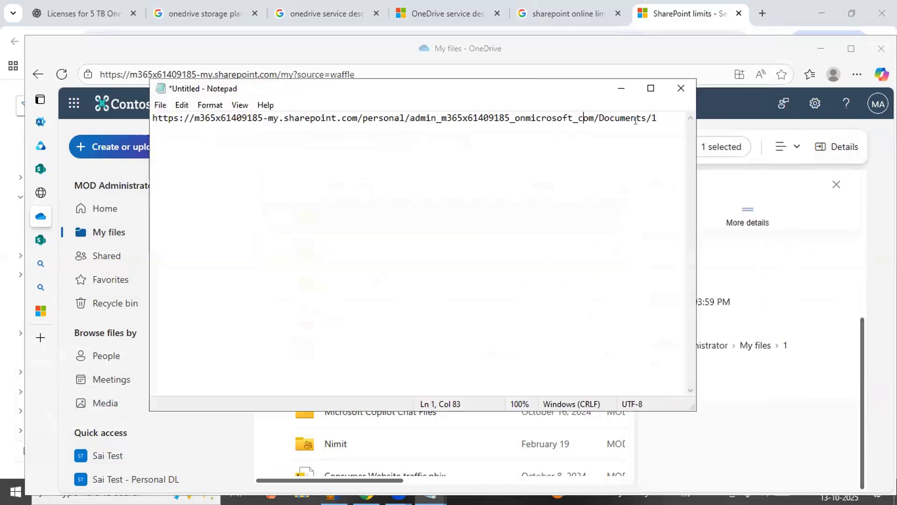
left_click(662, 116)
key("ctrl+shift+Left")
key("ctrl+shift+Left")
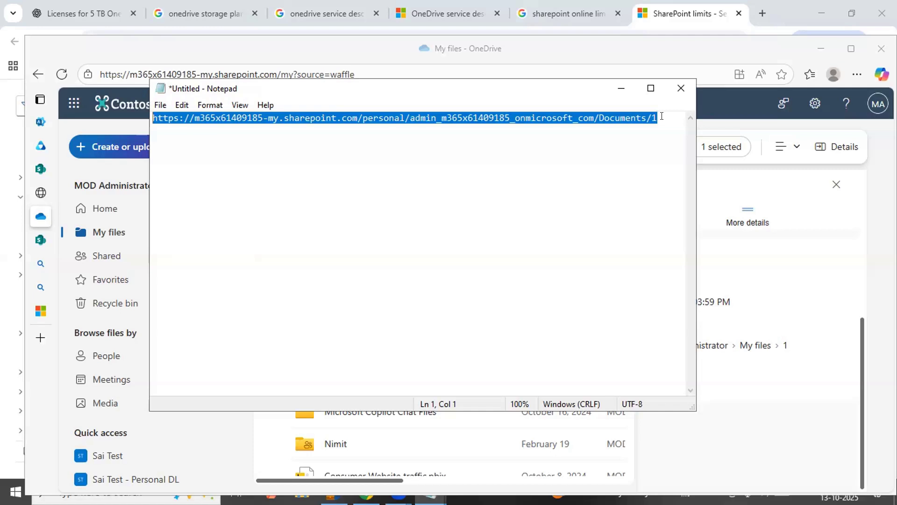
Return to OneDrive and create a folder named "Test Folder for character llimit" inside folder 1
left_click(843, 285)
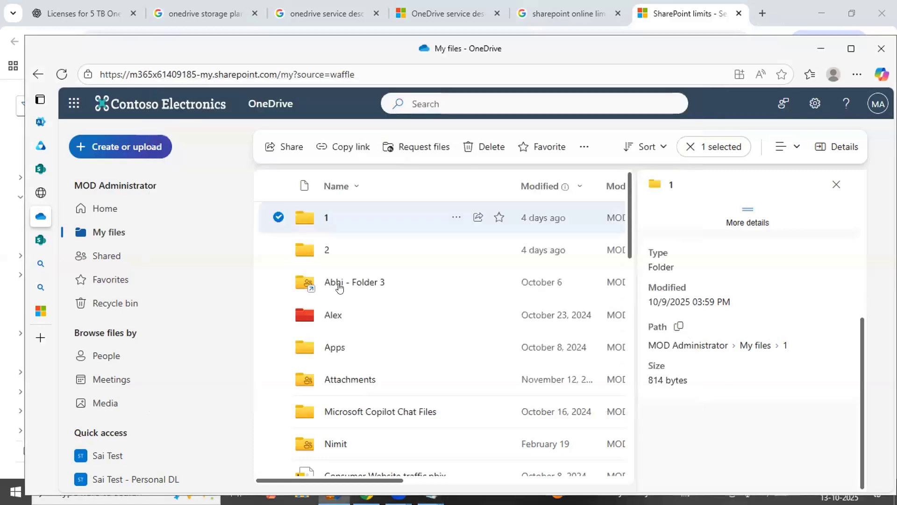
left_click(324, 218)
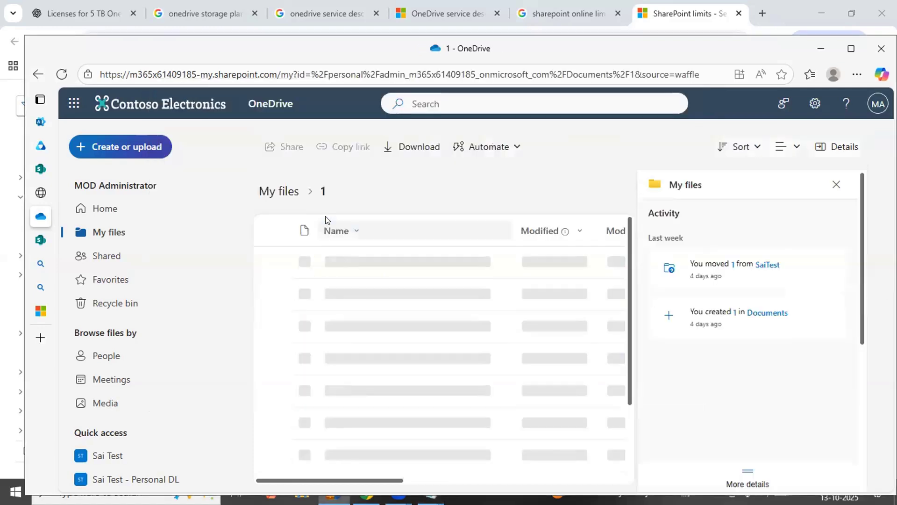
left_click(290, 148)
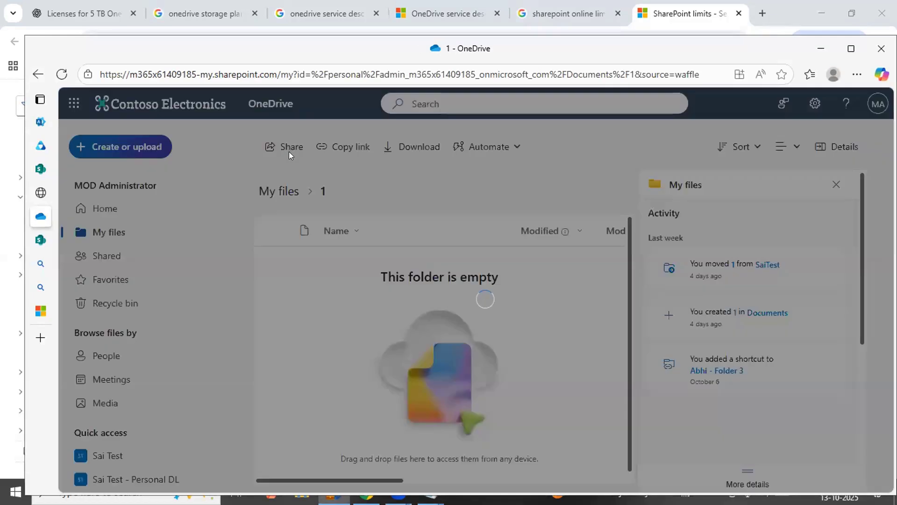
left_click(490, 274)
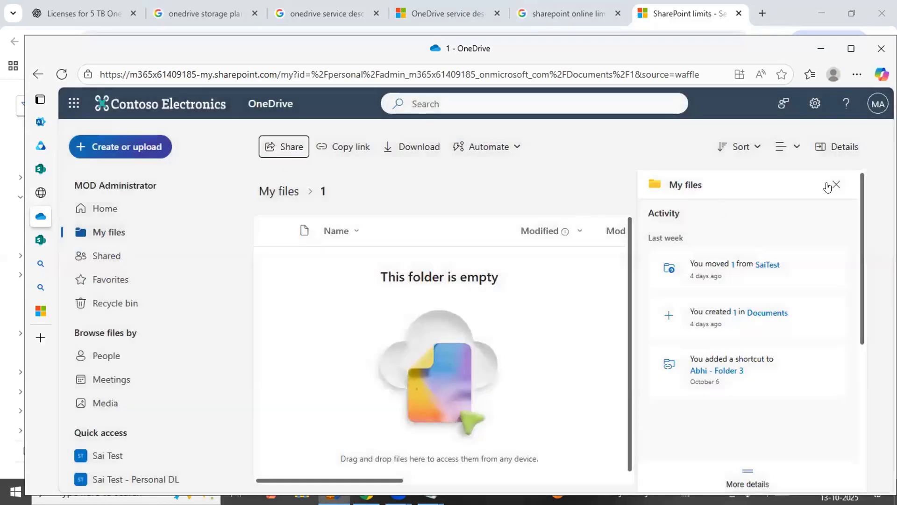
left_click(131, 155)
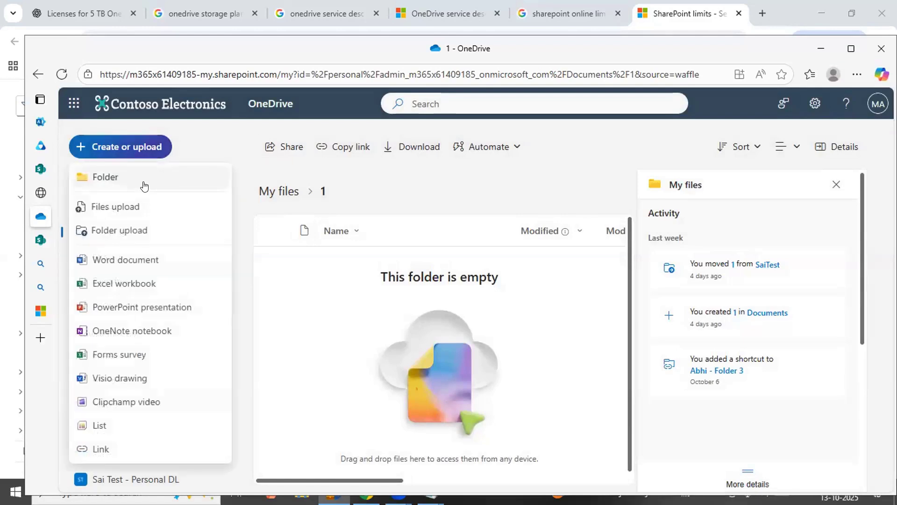
left_click(143, 186)
type("Test Folder")
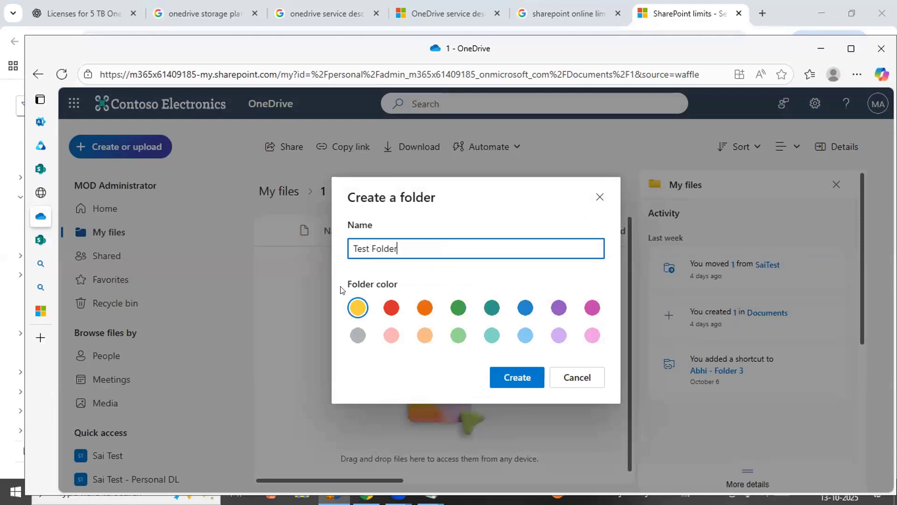
type(" for character llimit")
key("Return")
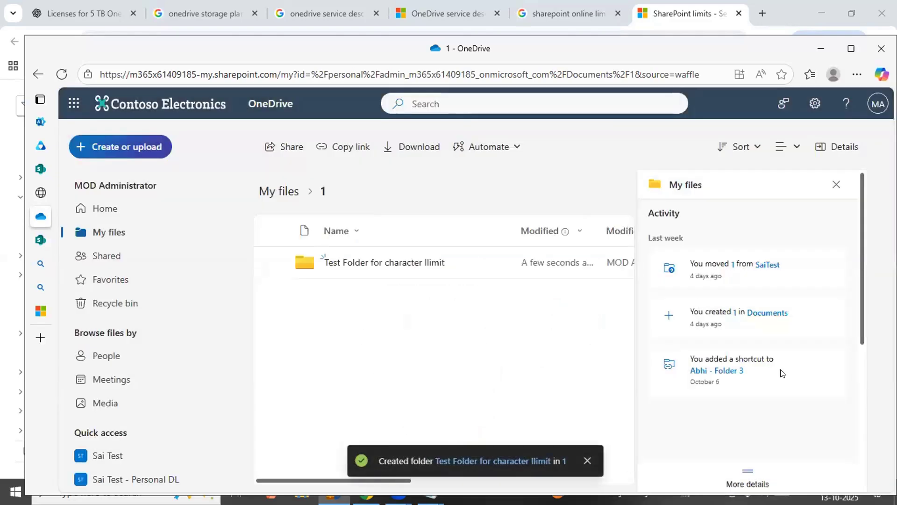
Create a blank Word document inside Test Folder for character llimit, and return to the folder's file list
left_click(372, 262)
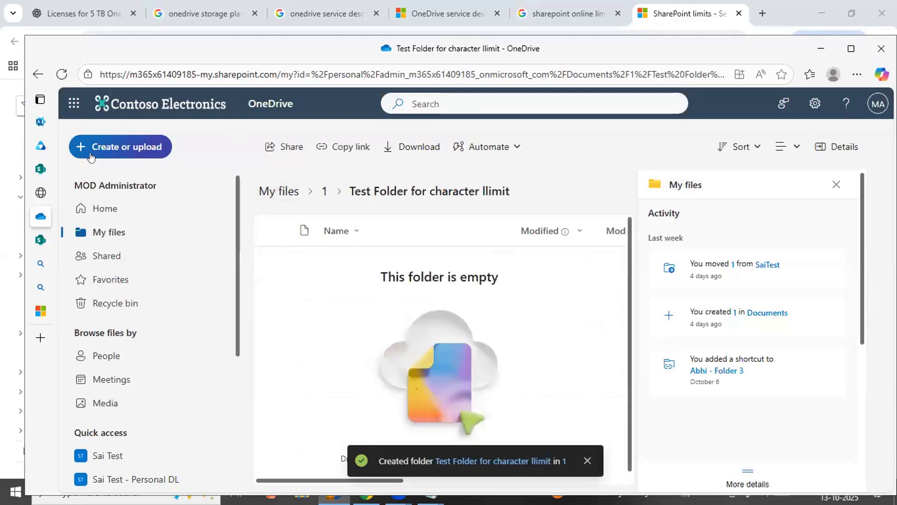
left_click(140, 146)
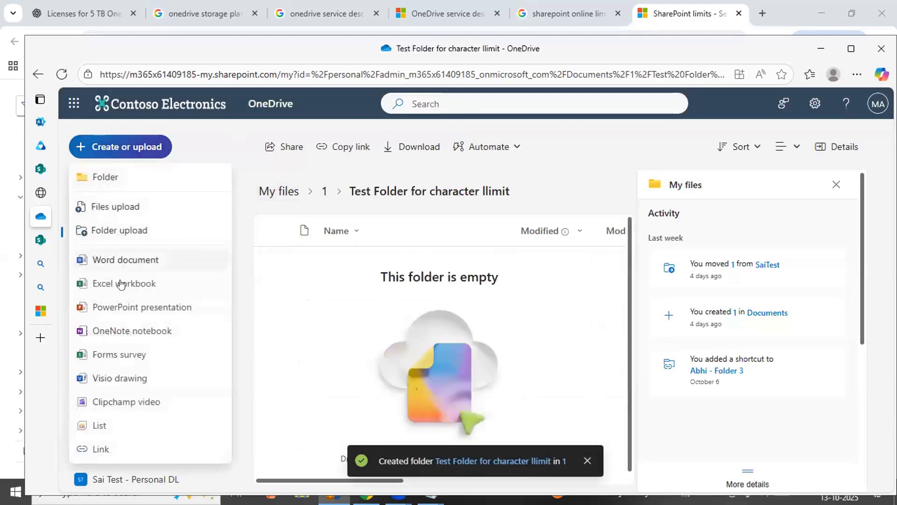
left_click(156, 258)
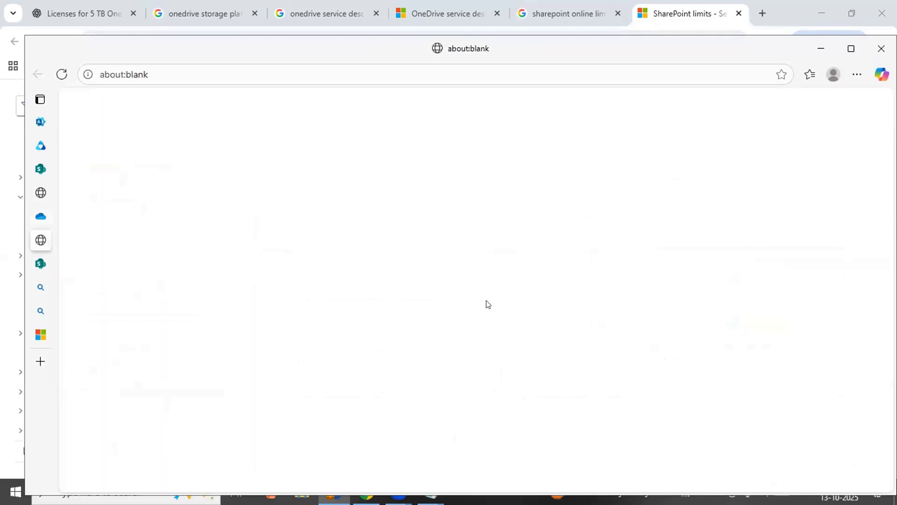
left_click(43, 219)
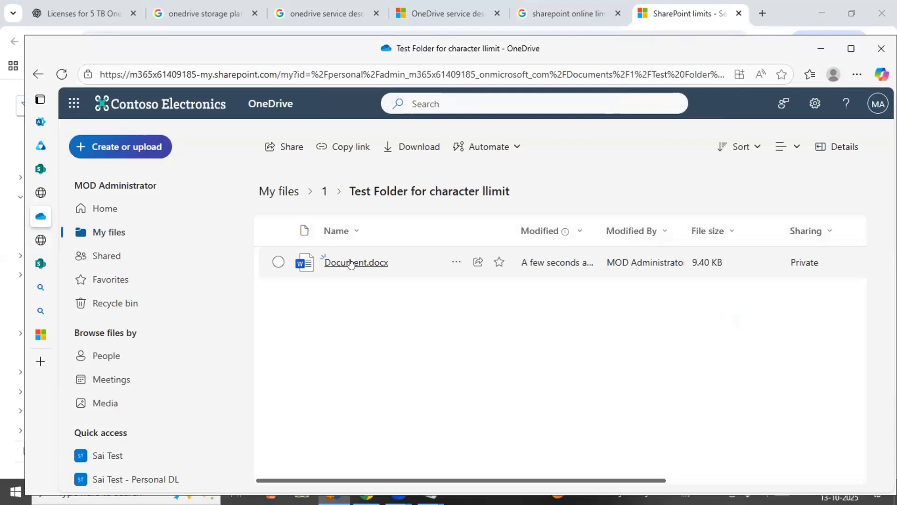
View the version history of Document.docx, and copy the document's path from its details
mouse_move(351, 263)
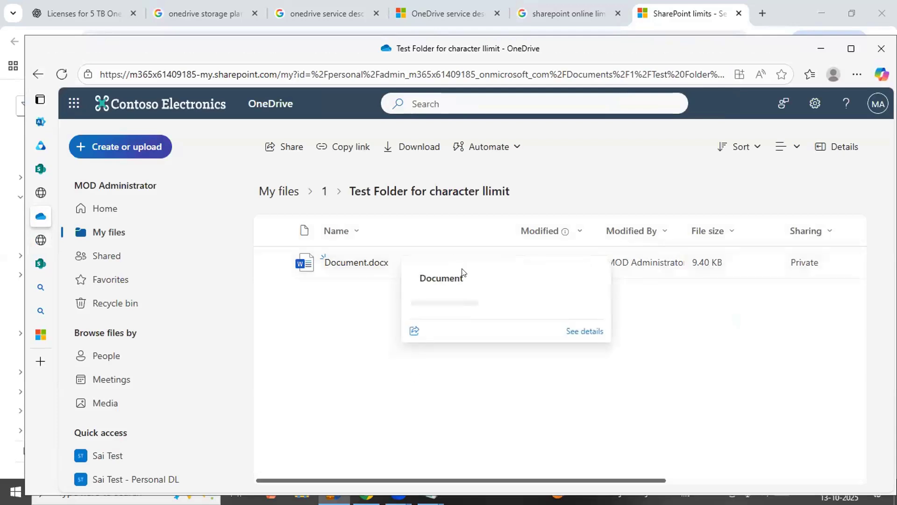
left_click(455, 263)
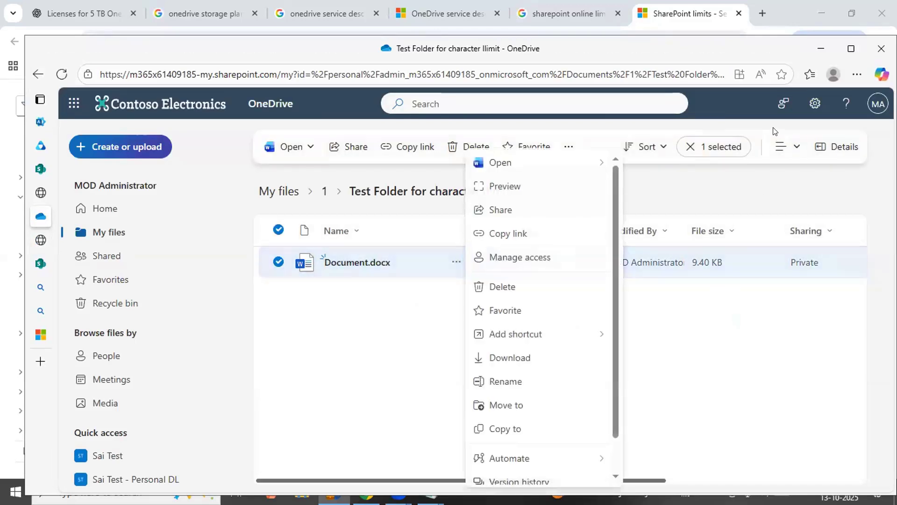
scroll(500, 462, "down", 1)
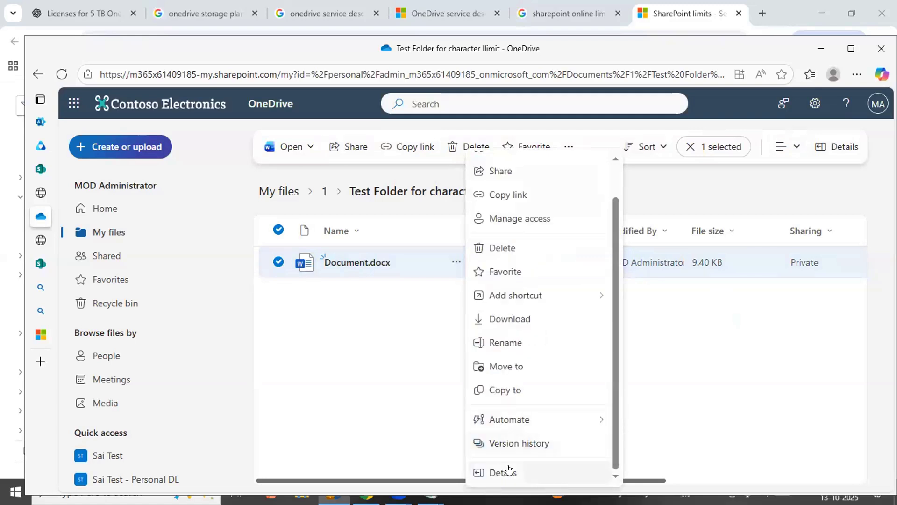
left_click(514, 443)
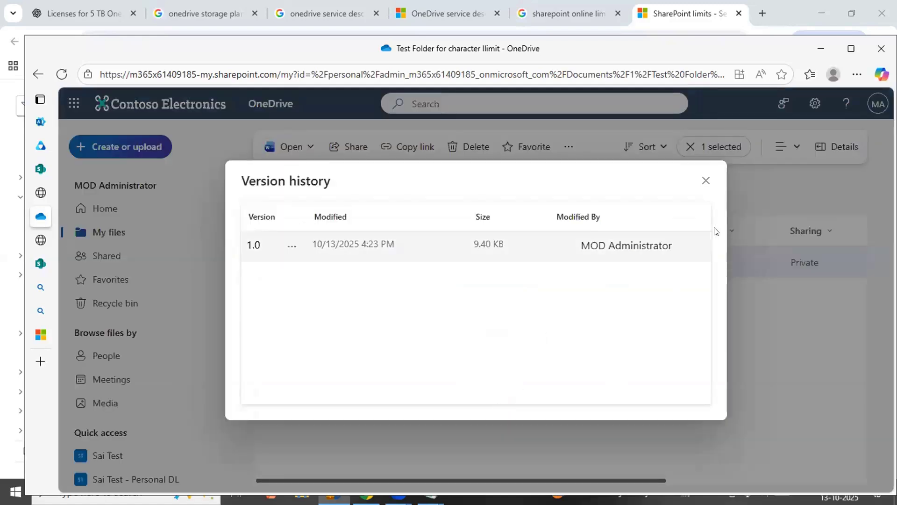
left_click(705, 180)
left_click(455, 261)
scroll(510, 366, "down", 1)
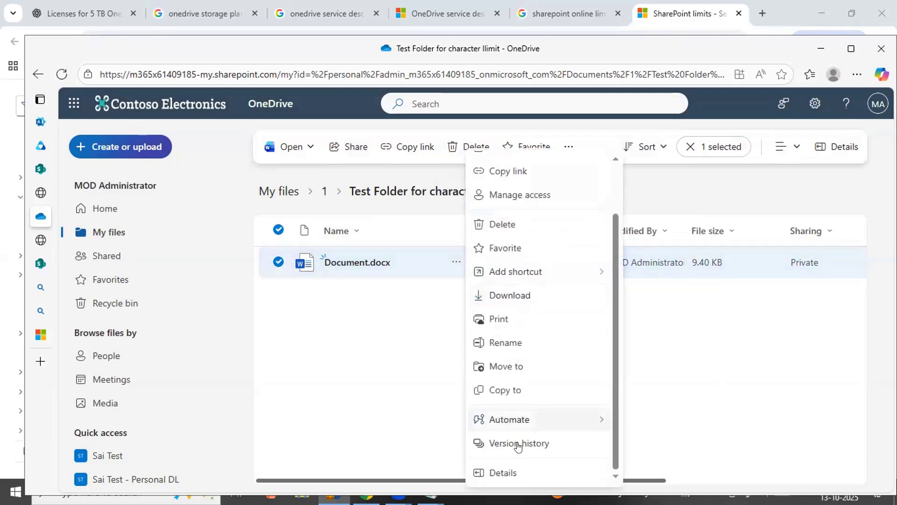
left_click(511, 472)
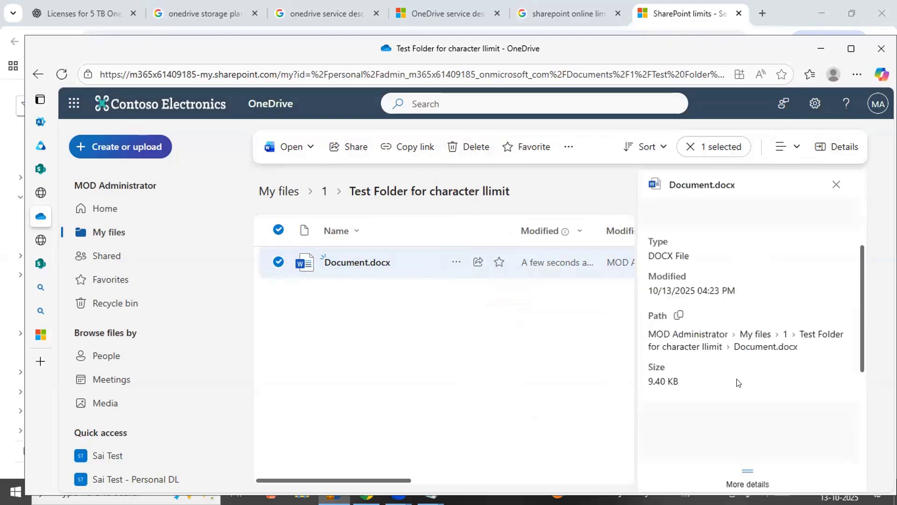
scroll(678, 306, "down", 1)
left_click(677, 298)
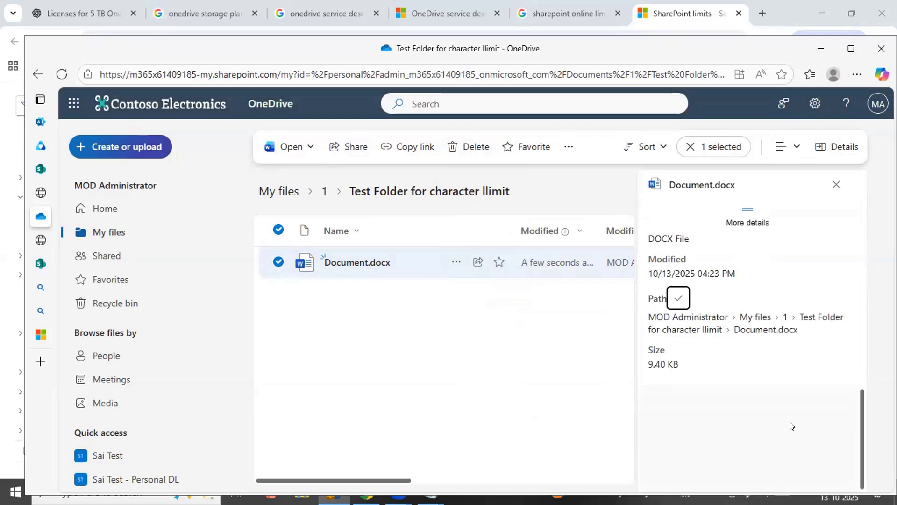
Paste the document path into Notepad two lines below the folder path, and widen the window until it fits on one line
key("alt+Tab")
key("alt+Tab")
key("alt+Tab")
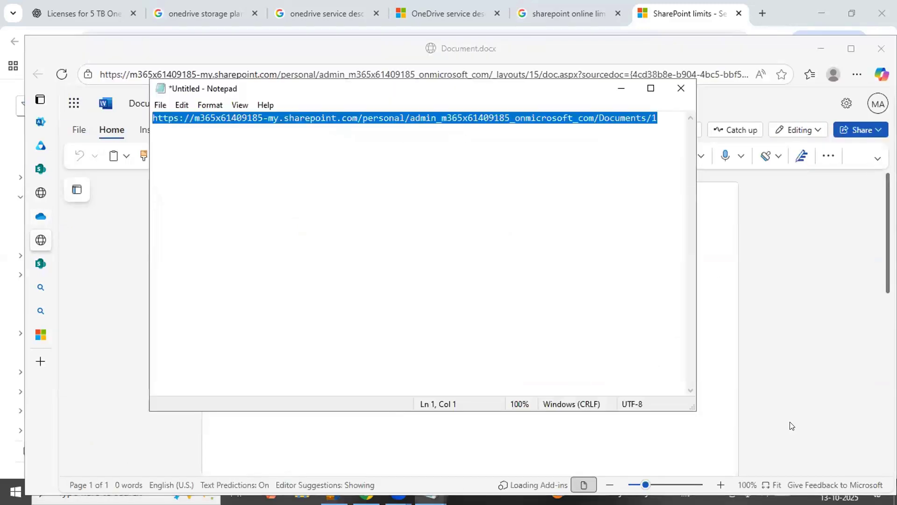
left_click(263, 118)
key("Return")
key("BackSpace")
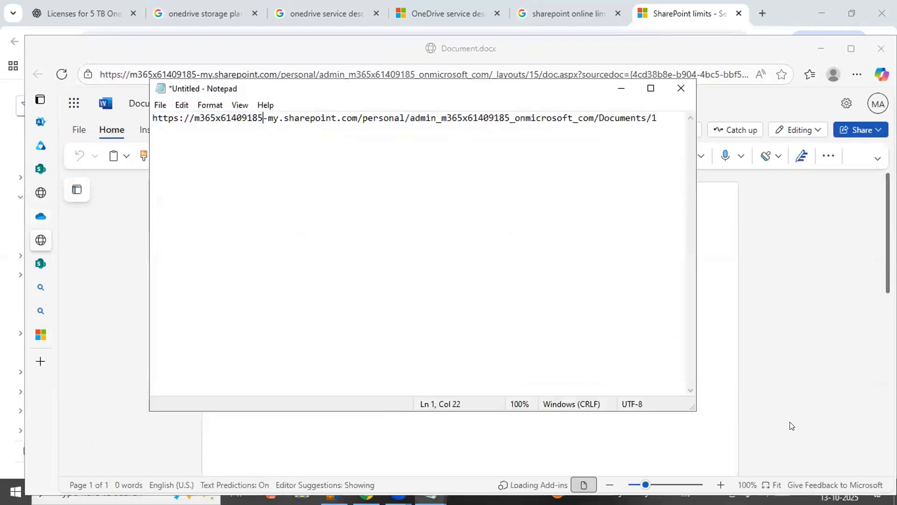
key("End")
key("Return")
key("Return")
key("ctrl+v")
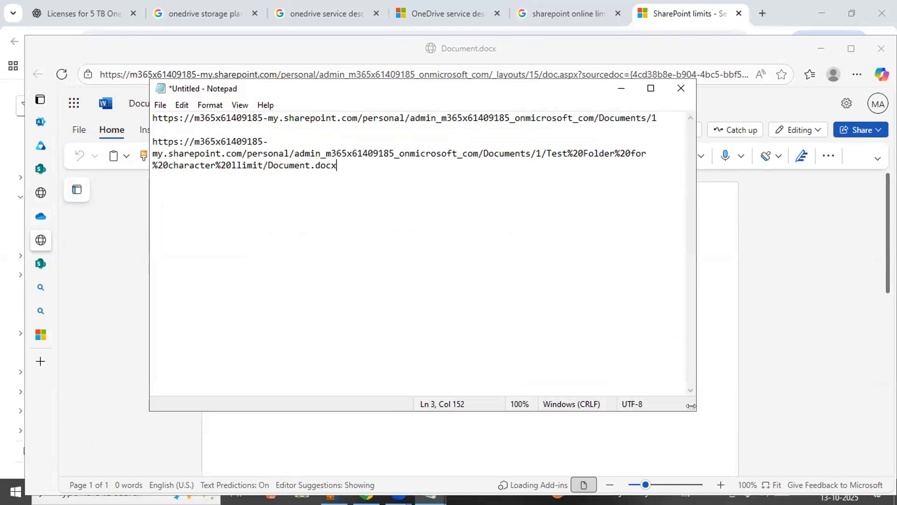
left_click_drag(691, 406, 890, 406)
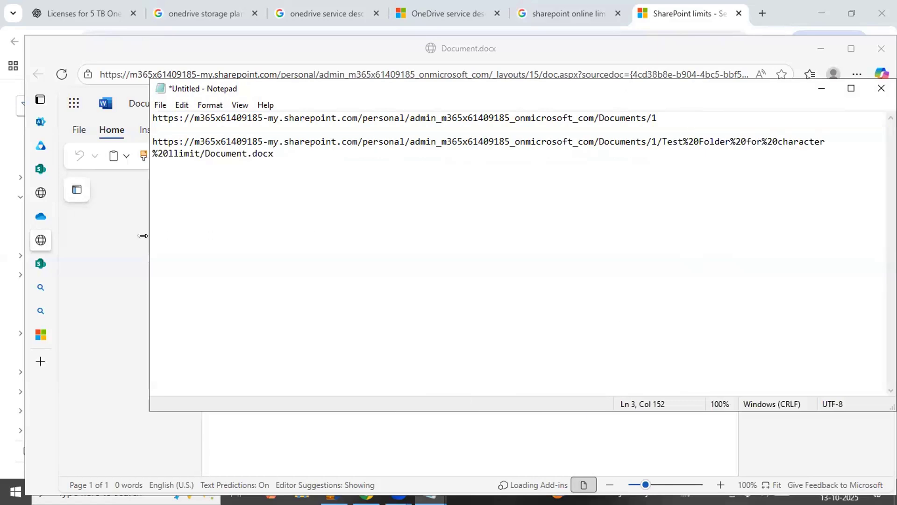
left_click_drag(142, 235, 21, 234)
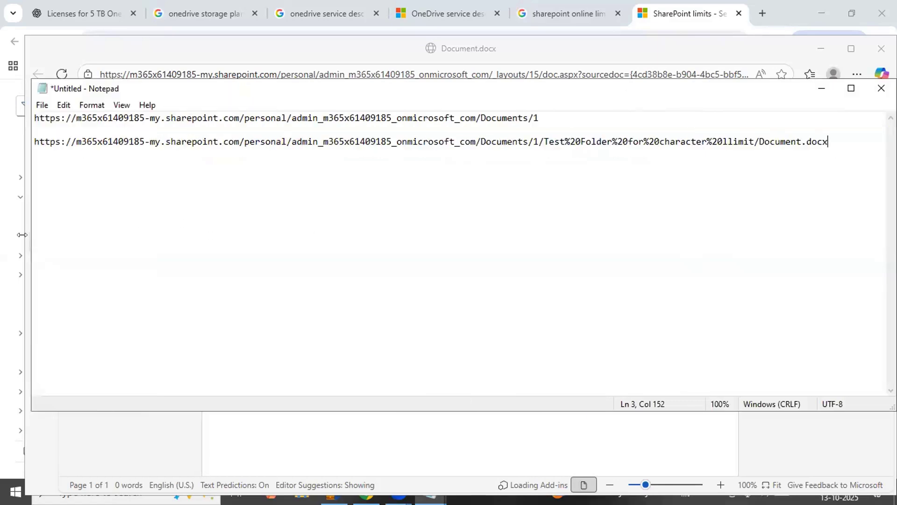